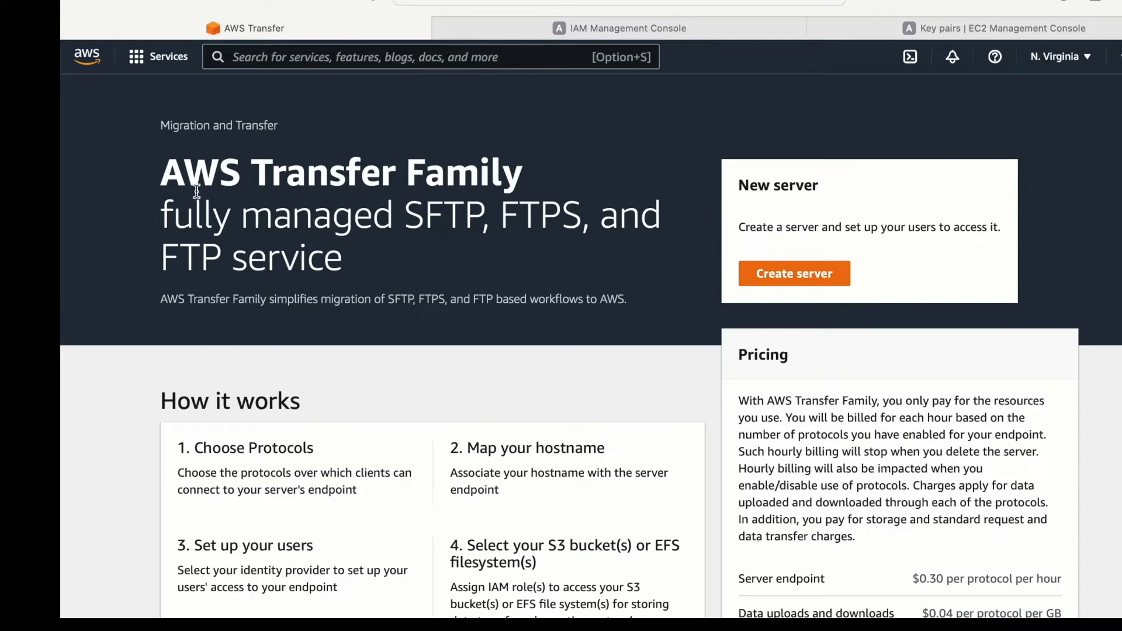
# - Start creating a new AWS Transfer Family server
pyautogui.moveTo(184, 172); pyautogui.dragTo(425, 173)
pyautogui.moveTo(201, 226); pyautogui.dragTo(592, 214)
pyautogui.moveTo(267, 258); pyautogui.dragTo(390, 262)
pyautogui.click(796, 280)
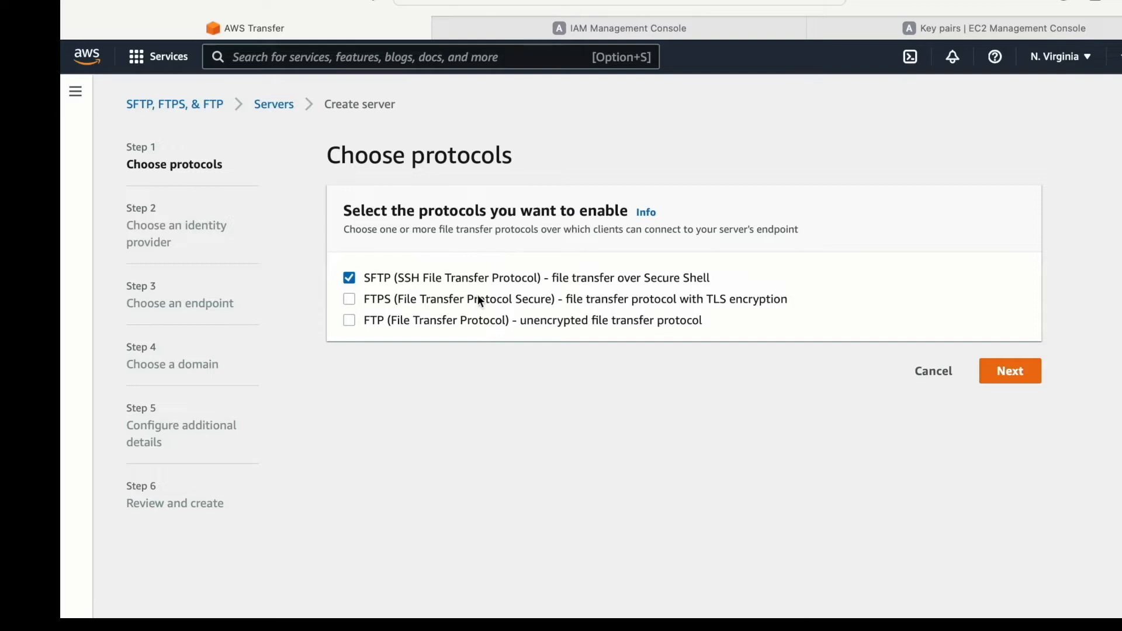
# - Try out the FTPS and FTP protocol options, checking the server certificate choices for FTPS
pyautogui.click(351, 302)
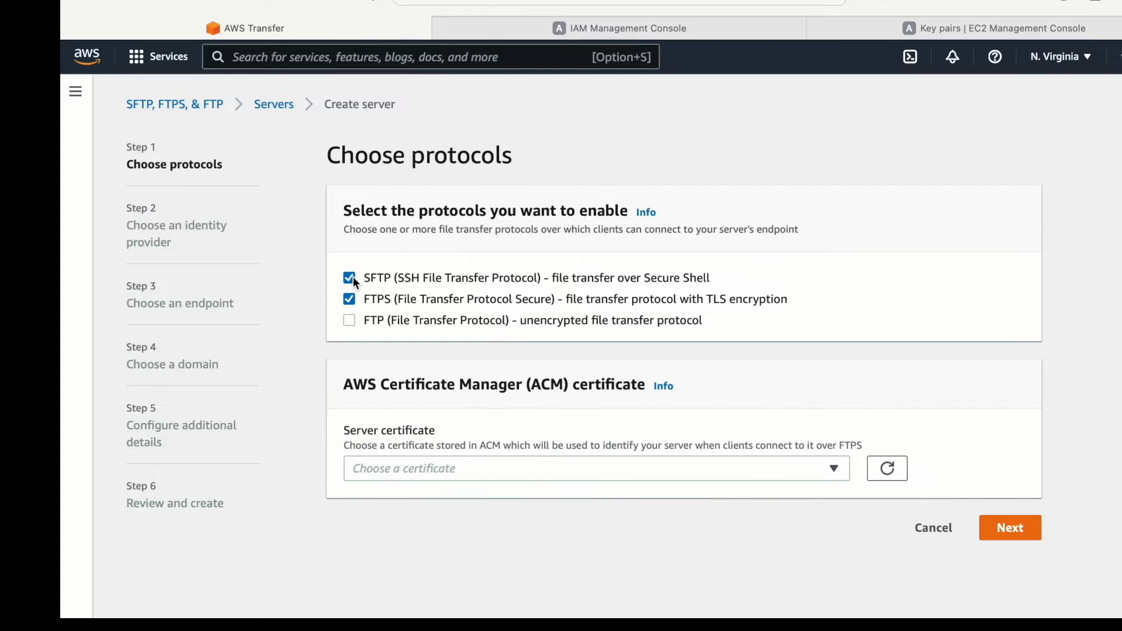
pyautogui.click(456, 477)
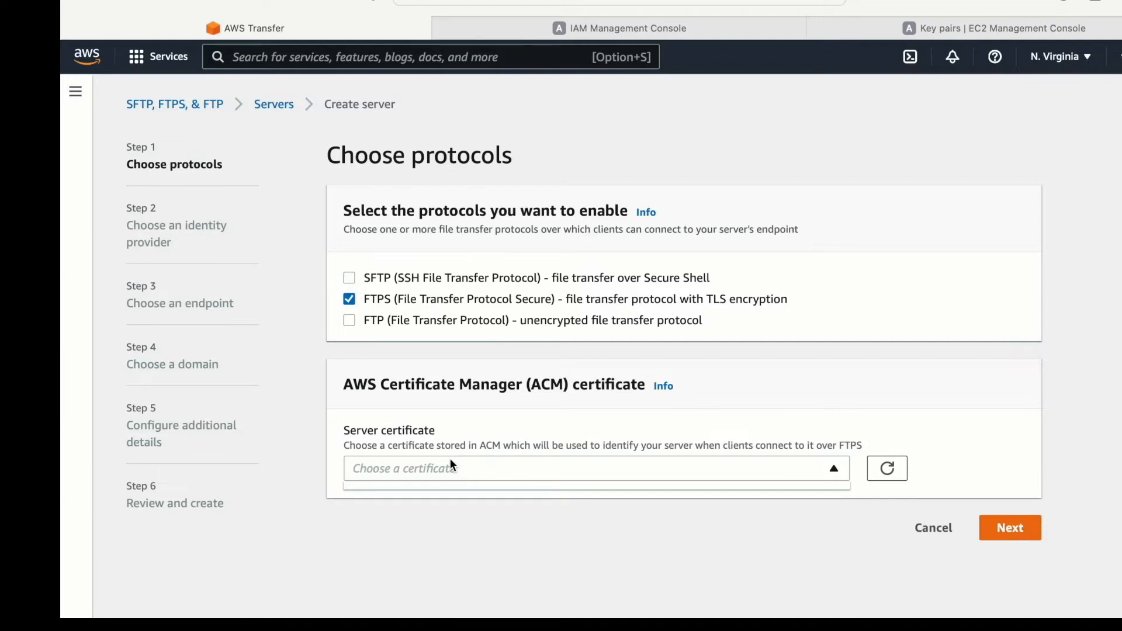
pyautogui.click(349, 299)
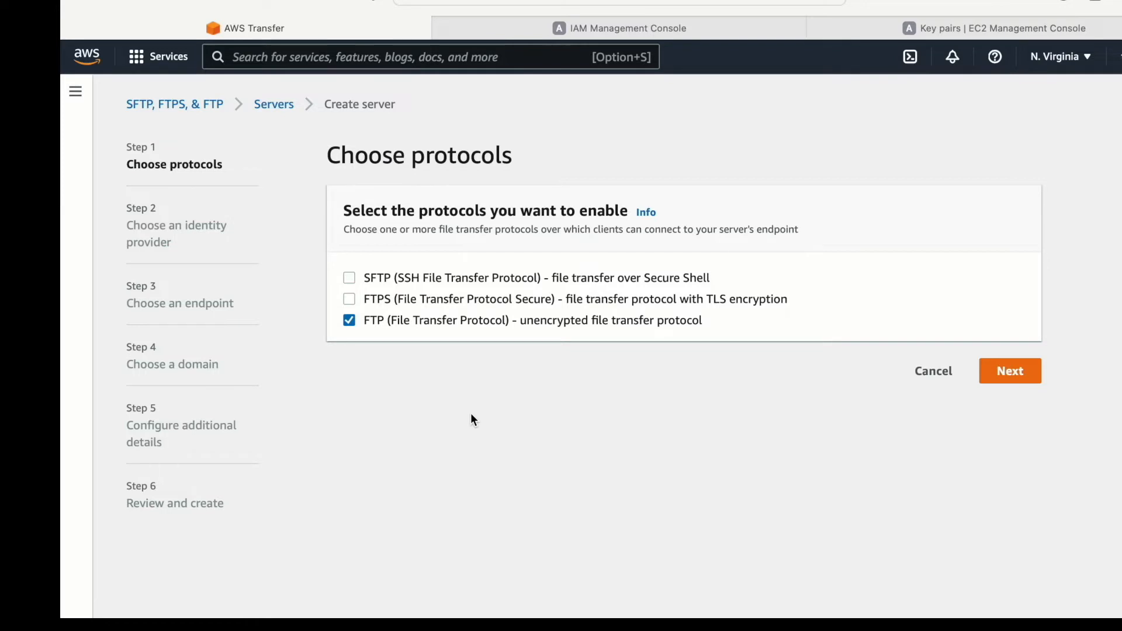
pyautogui.click(350, 320)
# - Proceed with SFTP as the only protocol and set the identity provider type to Service managed
pyautogui.moveTo(363, 277); pyautogui.dragTo(388, 278)
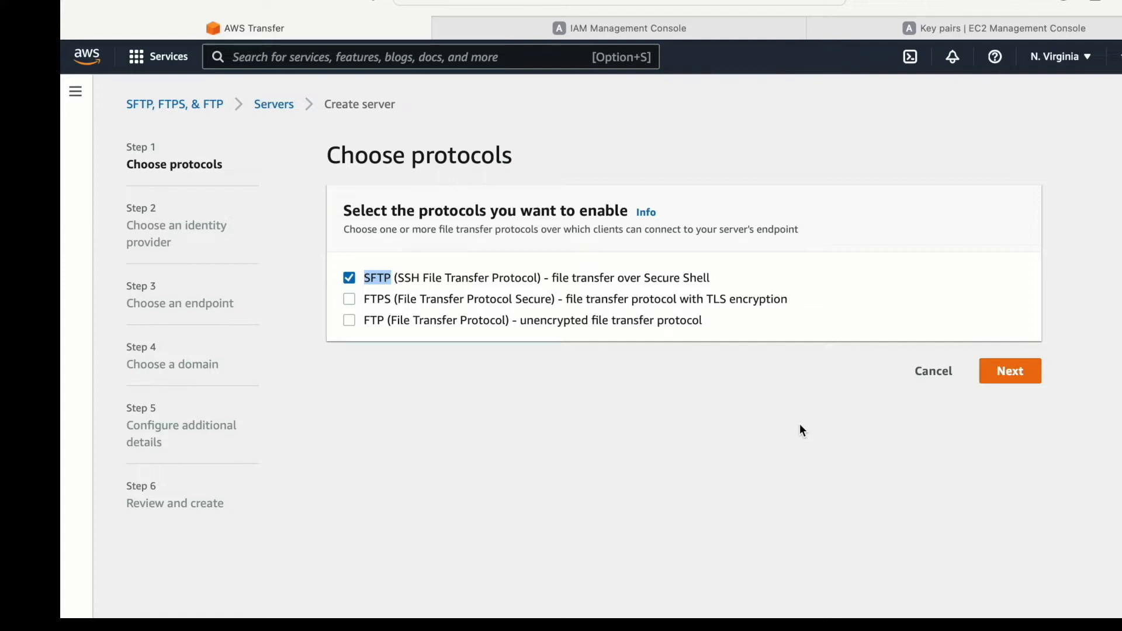
pyautogui.click(1003, 374)
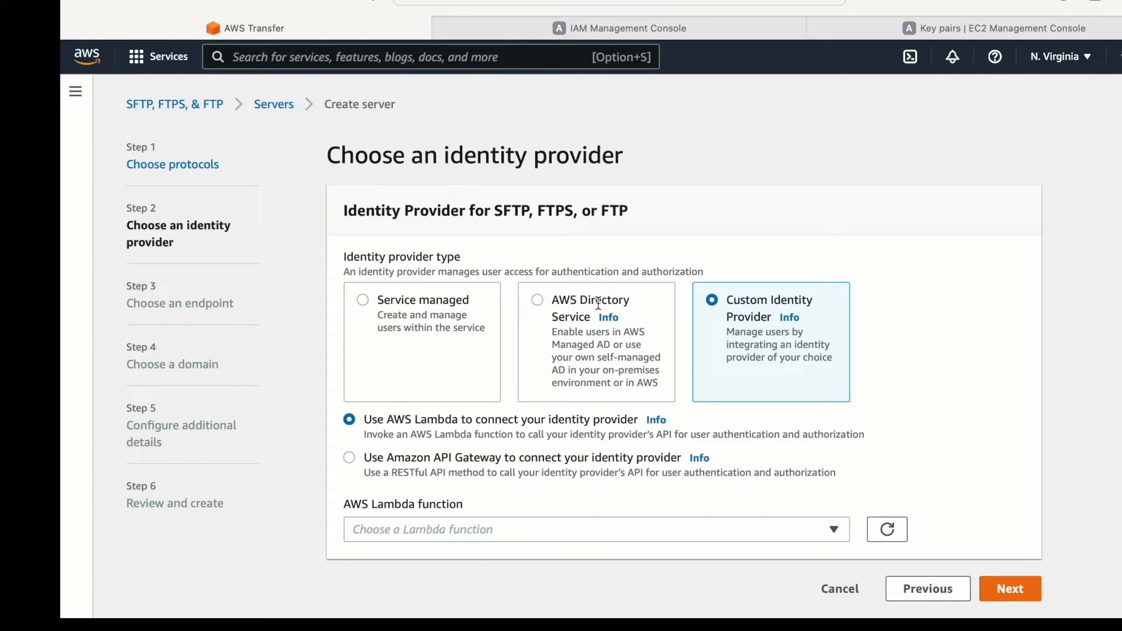
pyautogui.click(364, 301)
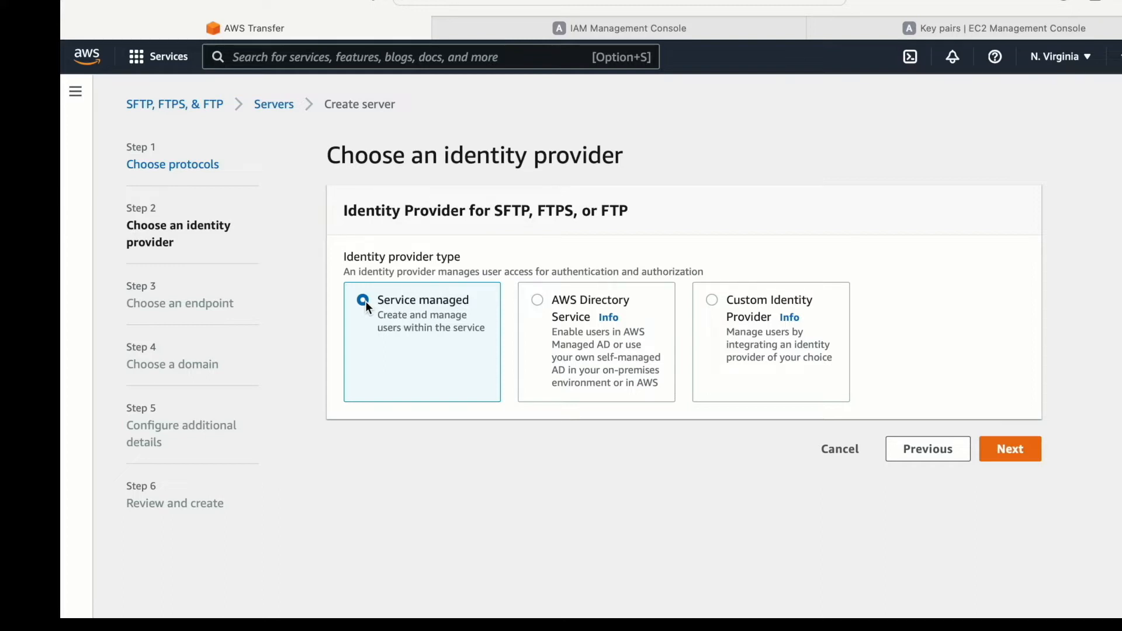
pyautogui.click(1002, 451)
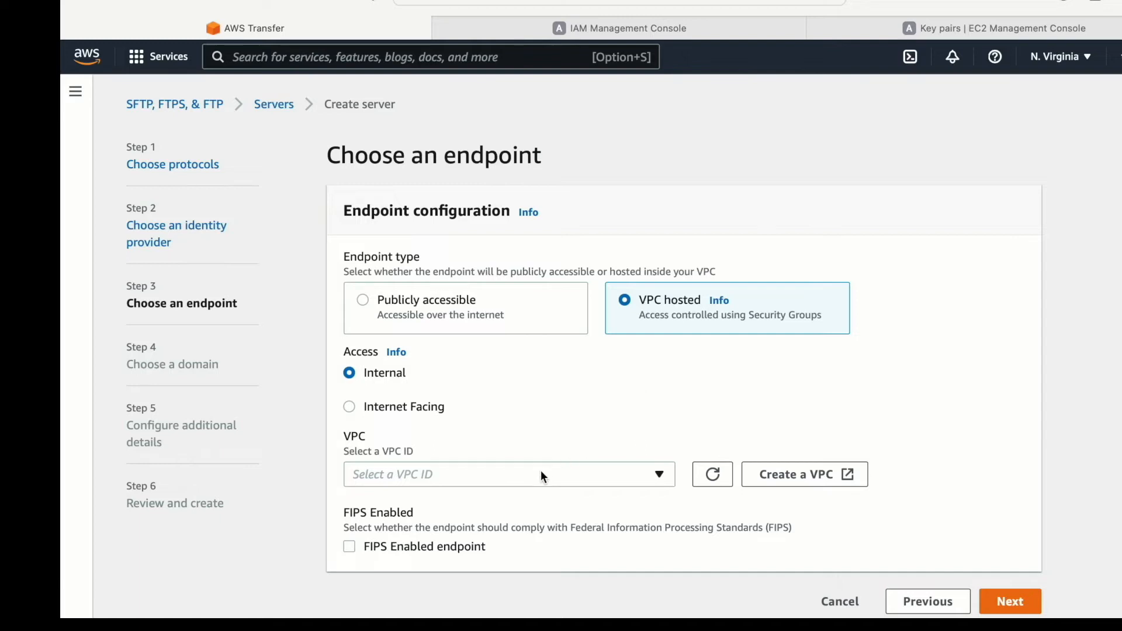
# - Make the endpoint publicly accessible with custom hostname None, and accept Amazon S3 as the storage domain
pyautogui.click(439, 307)
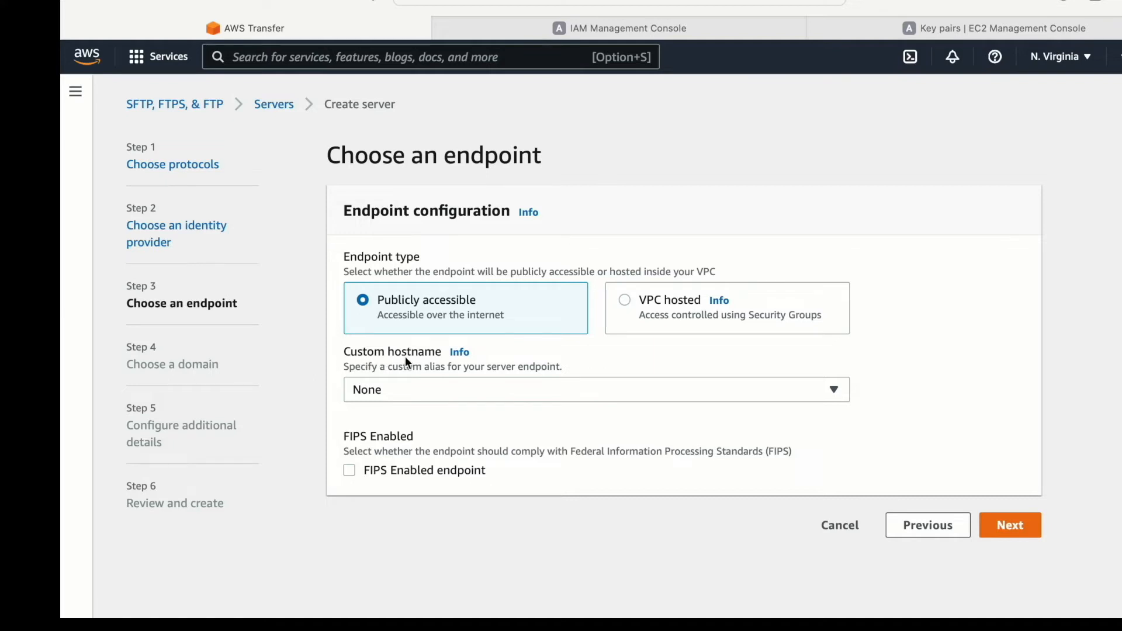
pyautogui.click(426, 387)
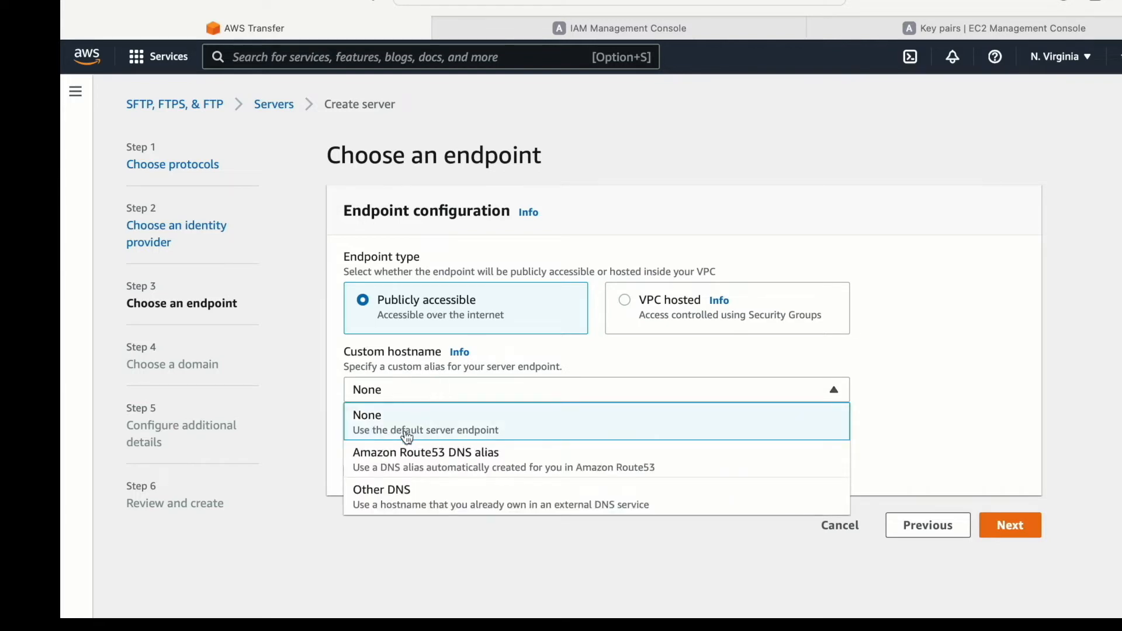
pyautogui.click(400, 392)
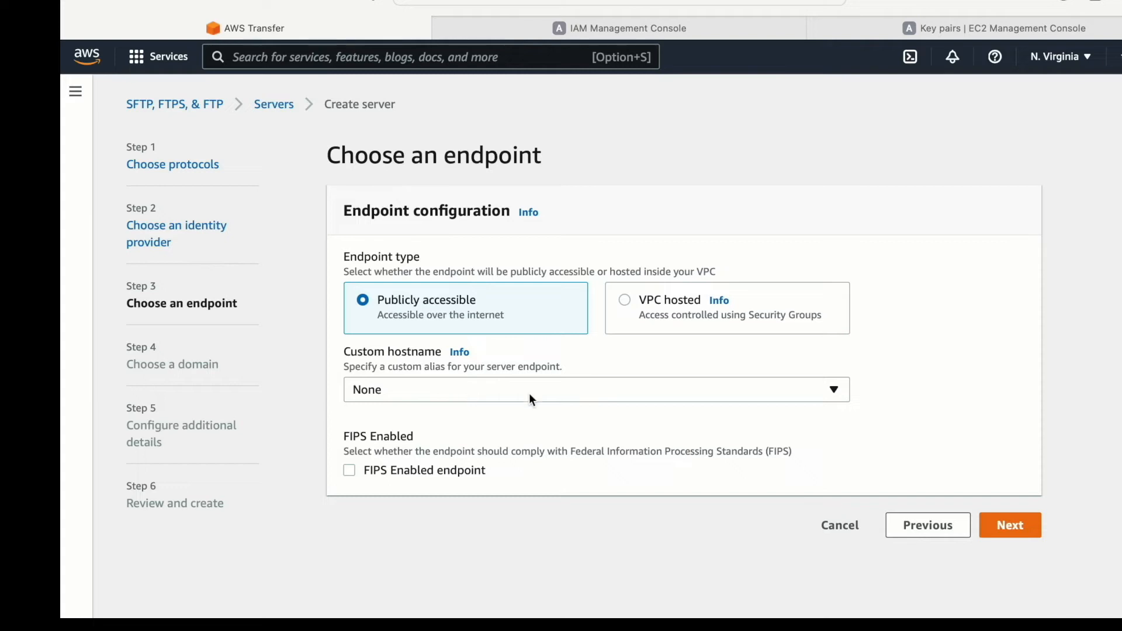
pyautogui.click(592, 392)
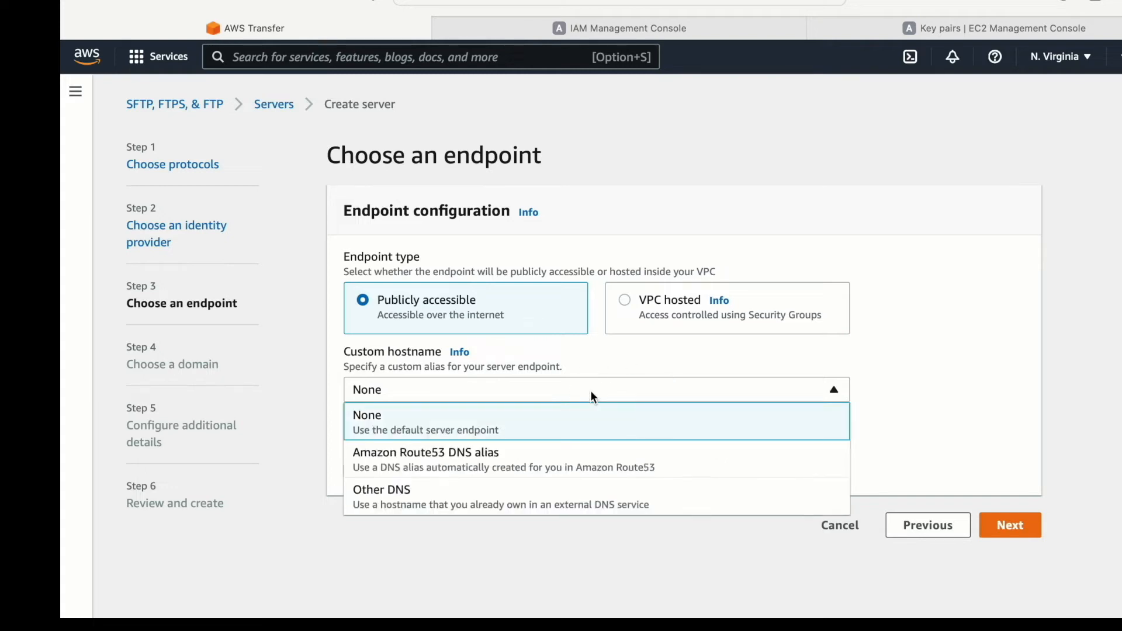
pyautogui.click(591, 390)
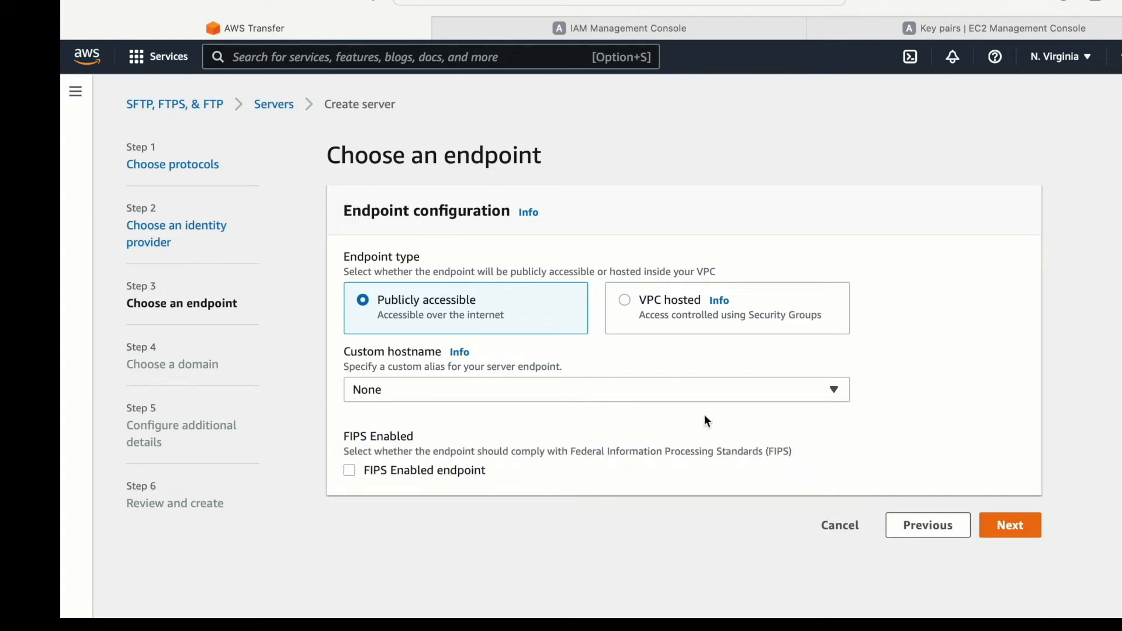
pyautogui.click(1024, 528)
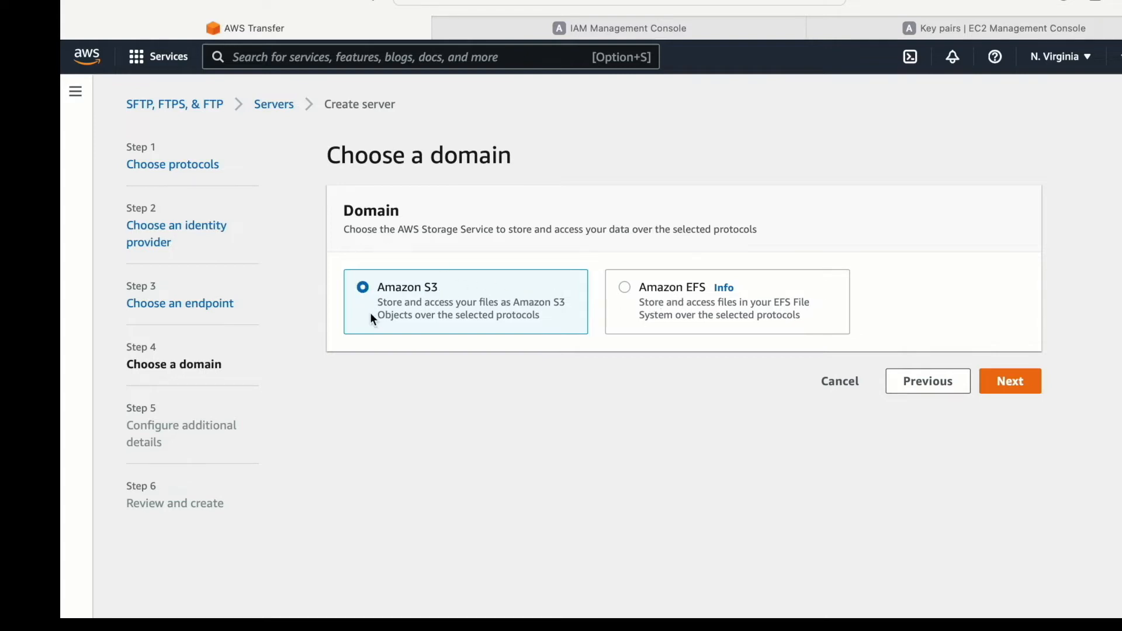
pyautogui.click(1009, 381)
# - Examine the CloudWatch logging role options and the security policies available for the server
pyautogui.scroll(-2, 385, 245)
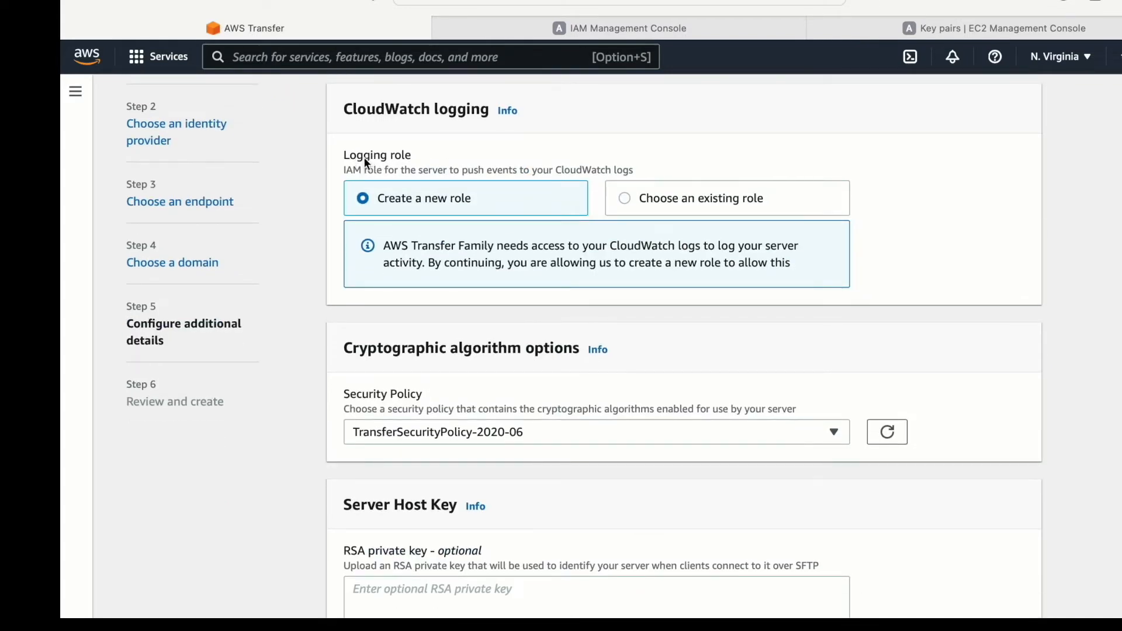
pyautogui.scroll(-1, 489, 114)
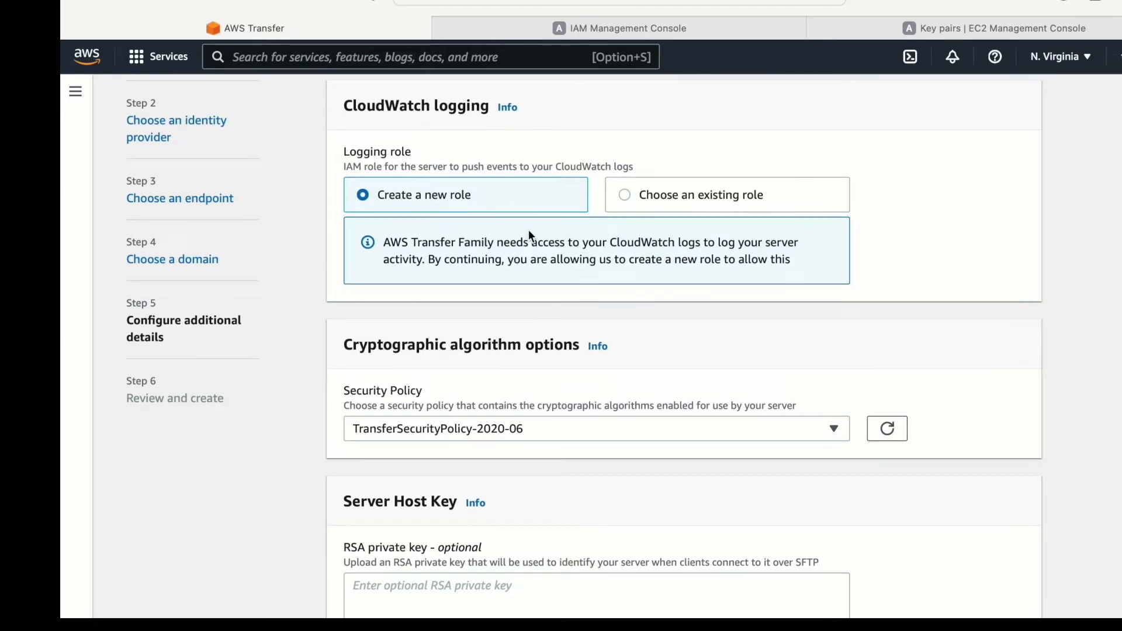
pyautogui.scroll(-1, 713, 327)
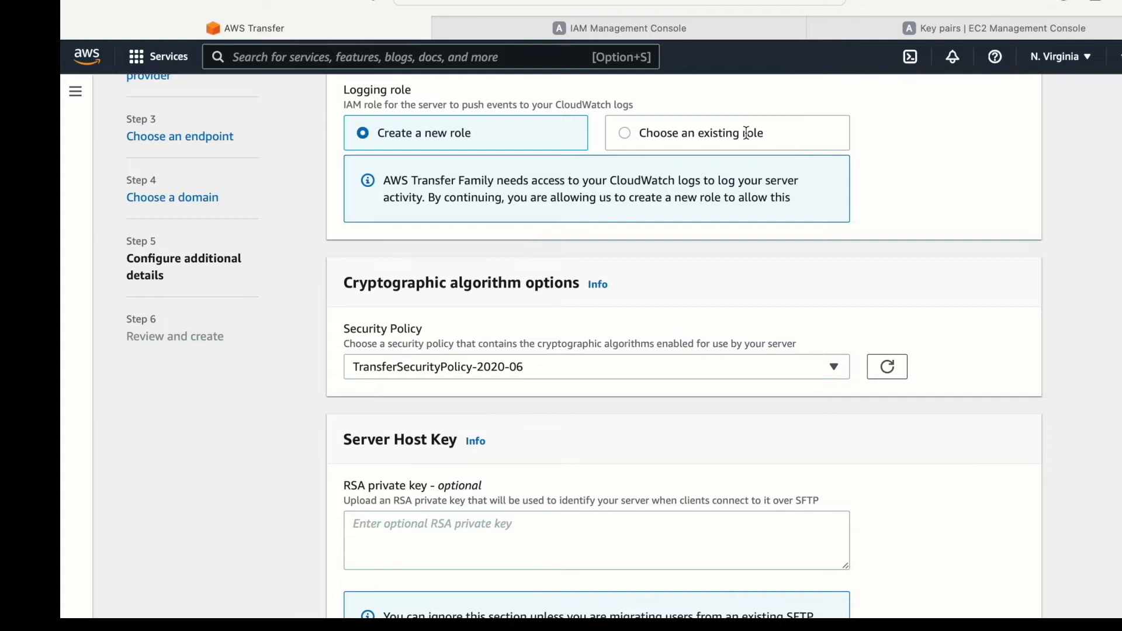
pyautogui.scroll(-3, 747, 134)
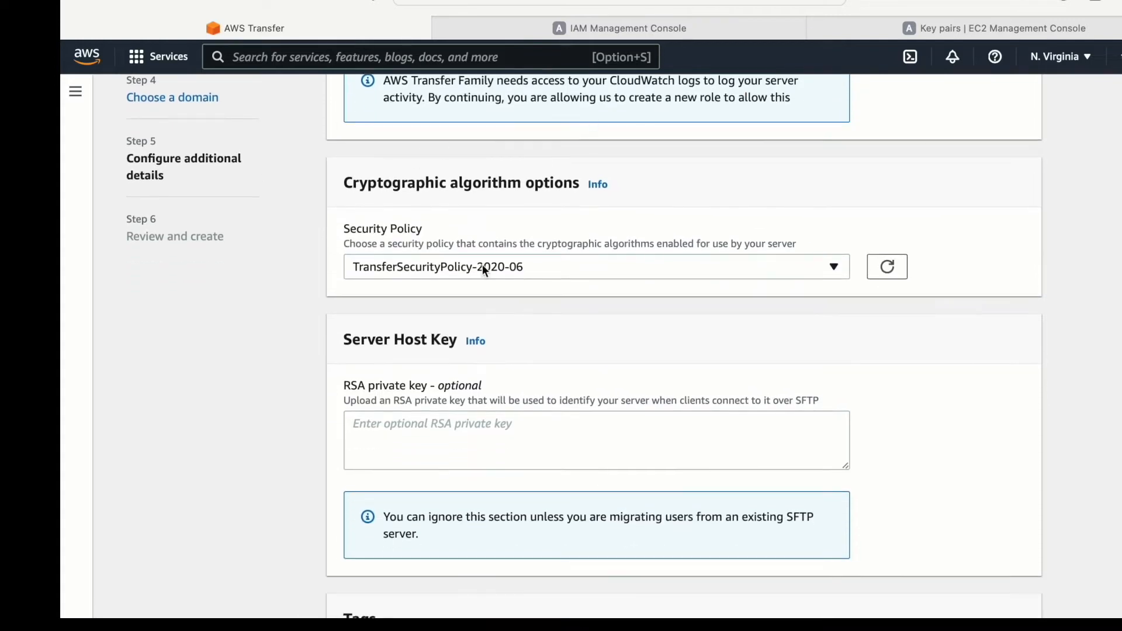
pyautogui.click(489, 269)
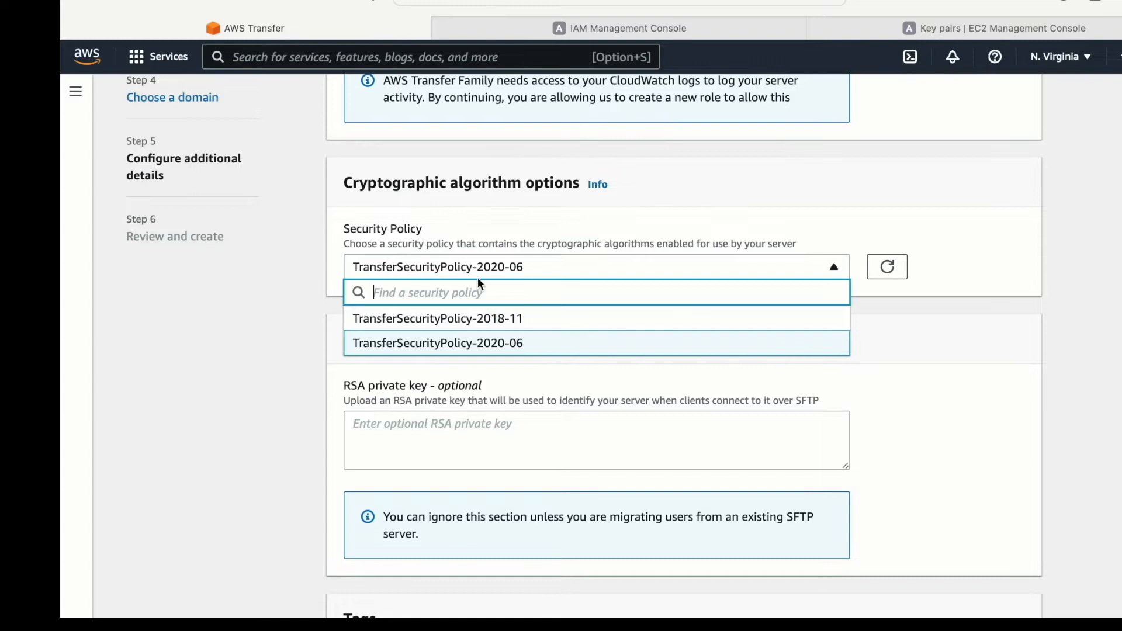
pyautogui.click(315, 260)
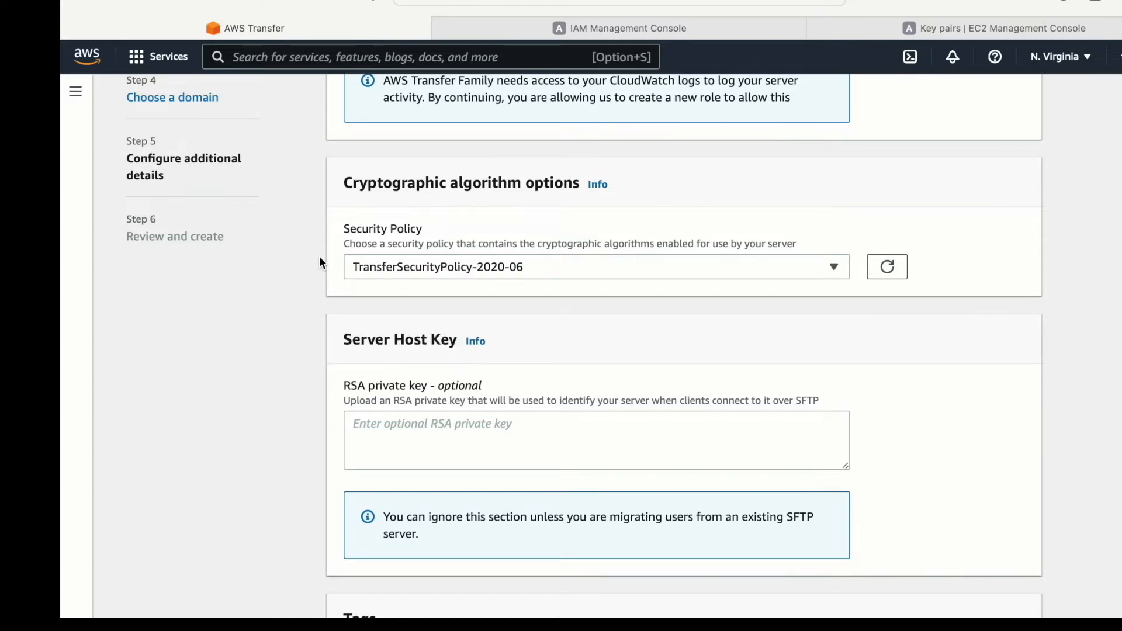
# - Leave the server host key, tags, managed workflows and display banners empty and proceed to the review
pyautogui.scroll(-2, 384, 285)
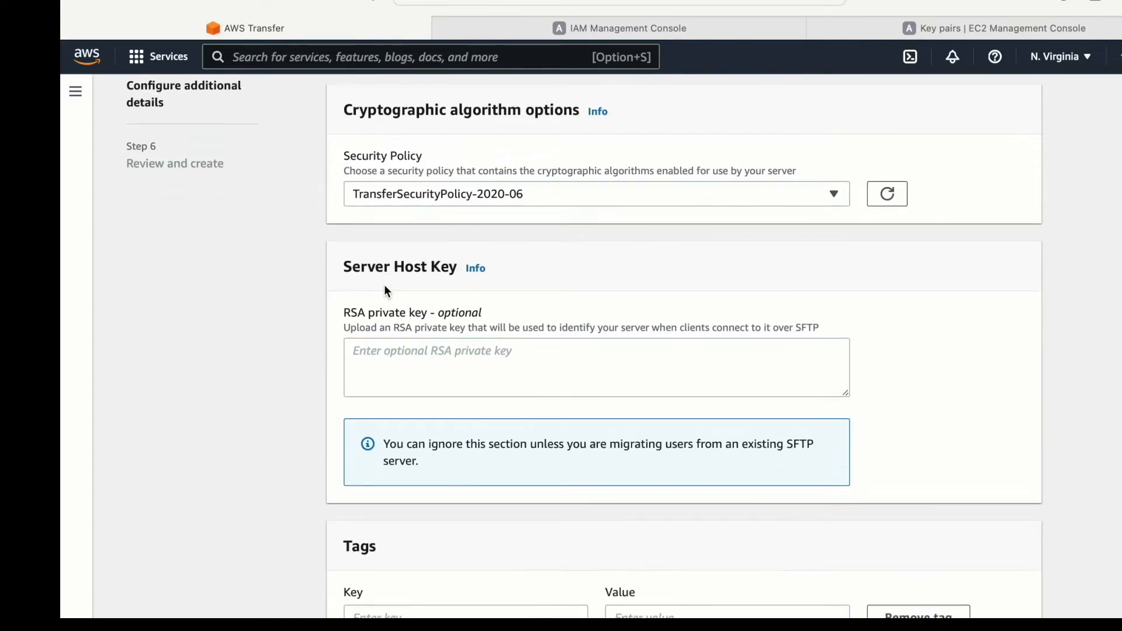
pyautogui.moveTo(351, 309); pyautogui.dragTo(447, 309)
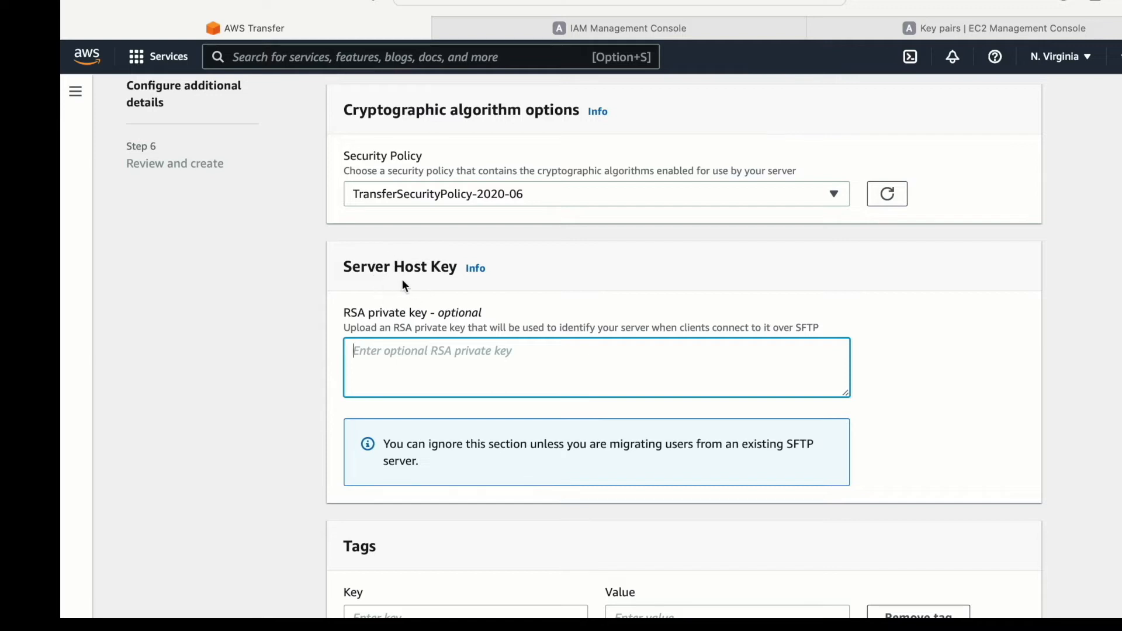
pyautogui.scroll(-2, 424, 327)
pyautogui.scroll(-3, 424, 327)
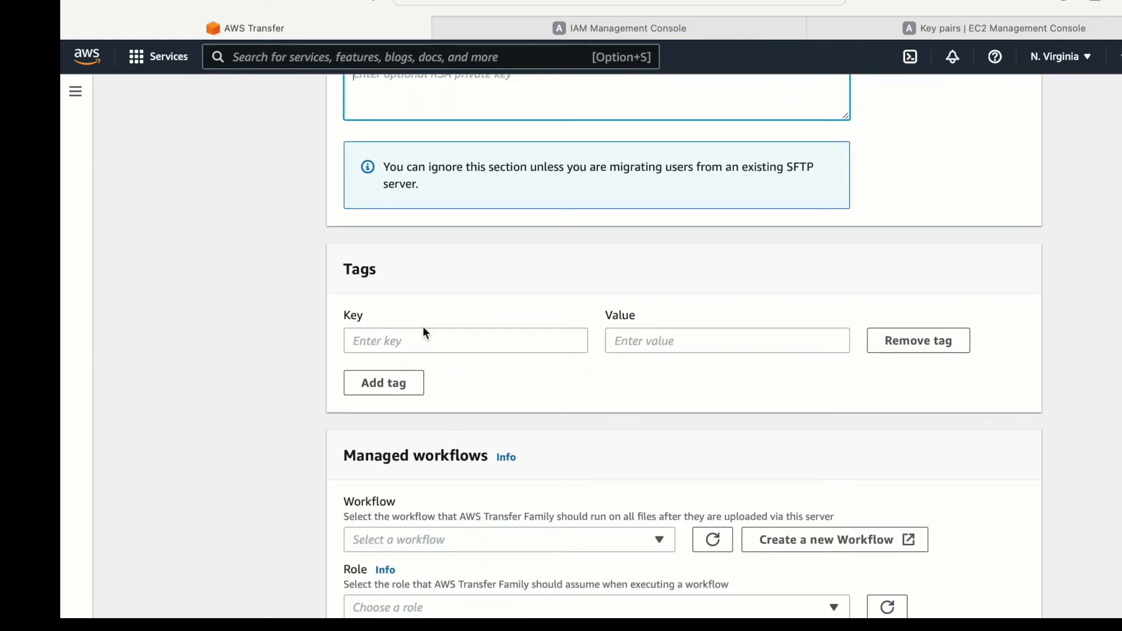
pyautogui.scroll(-4, 597, 366)
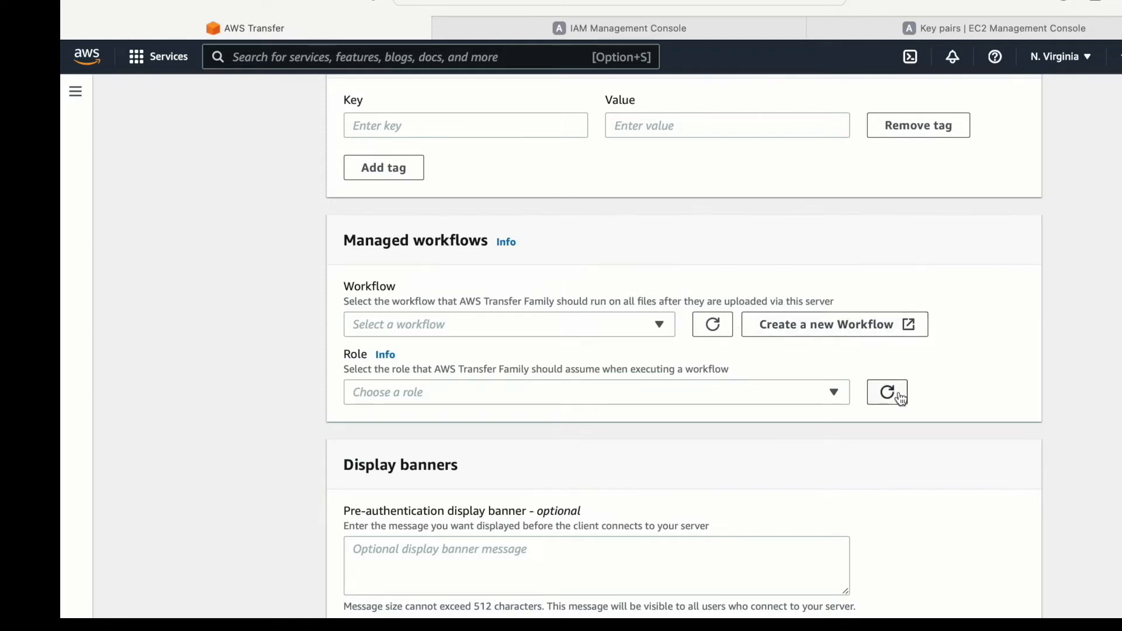
pyautogui.scroll(-2, 898, 394)
pyautogui.click(1010, 603)
# - Check the server's configuration summary and create the server
pyautogui.scroll(10, 679, 374)
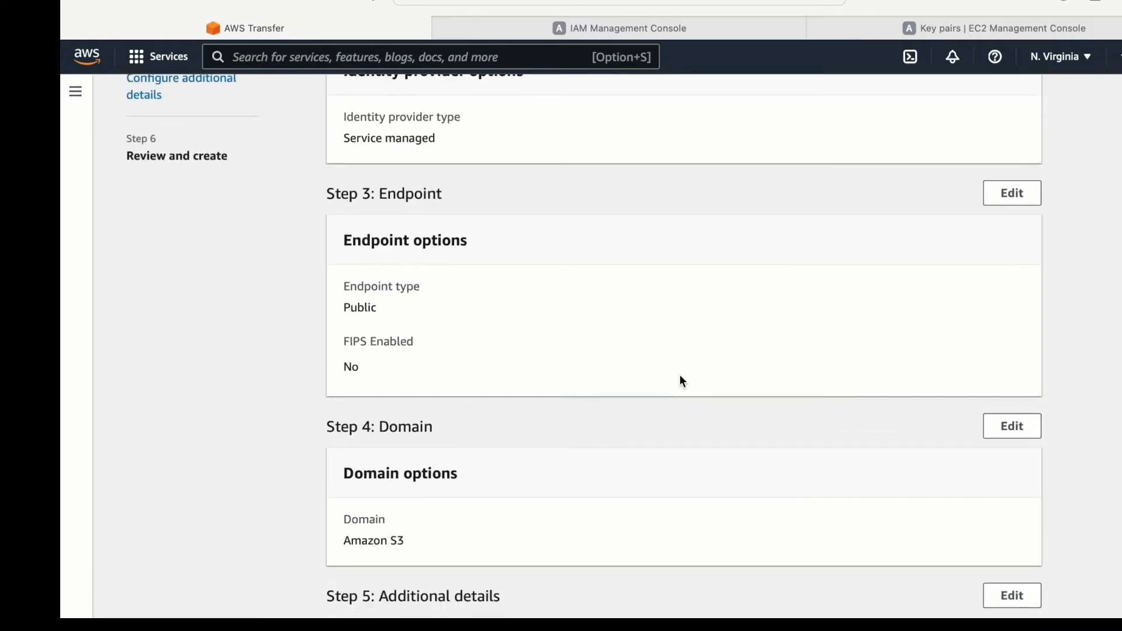
pyautogui.scroll(3, 679, 381)
pyautogui.scroll(-15, 679, 381)
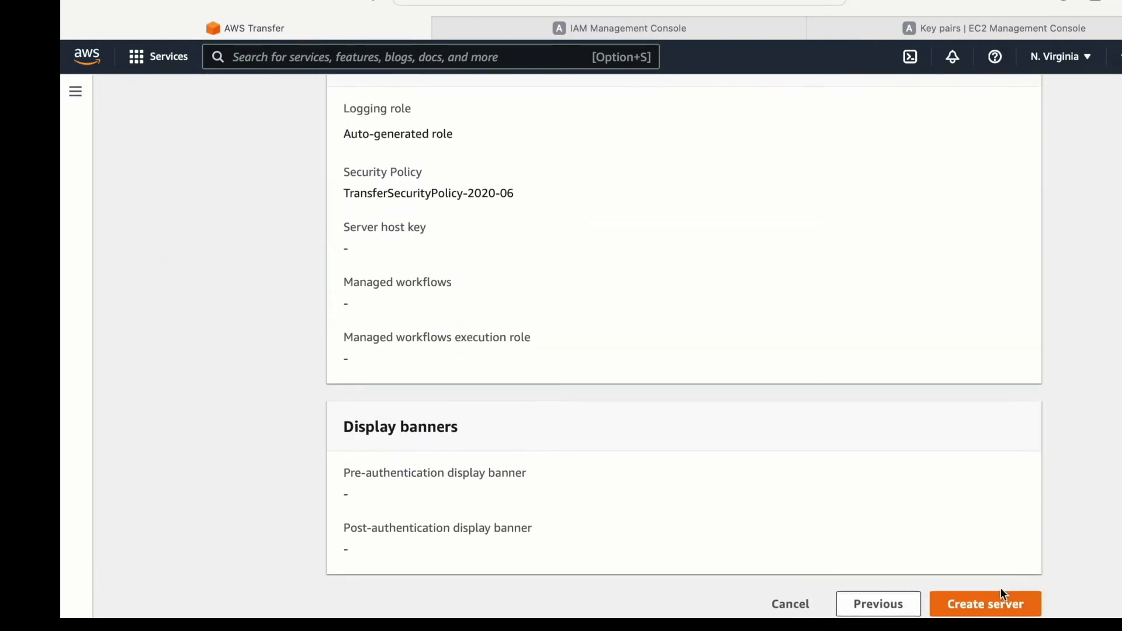
pyautogui.click(980, 608)
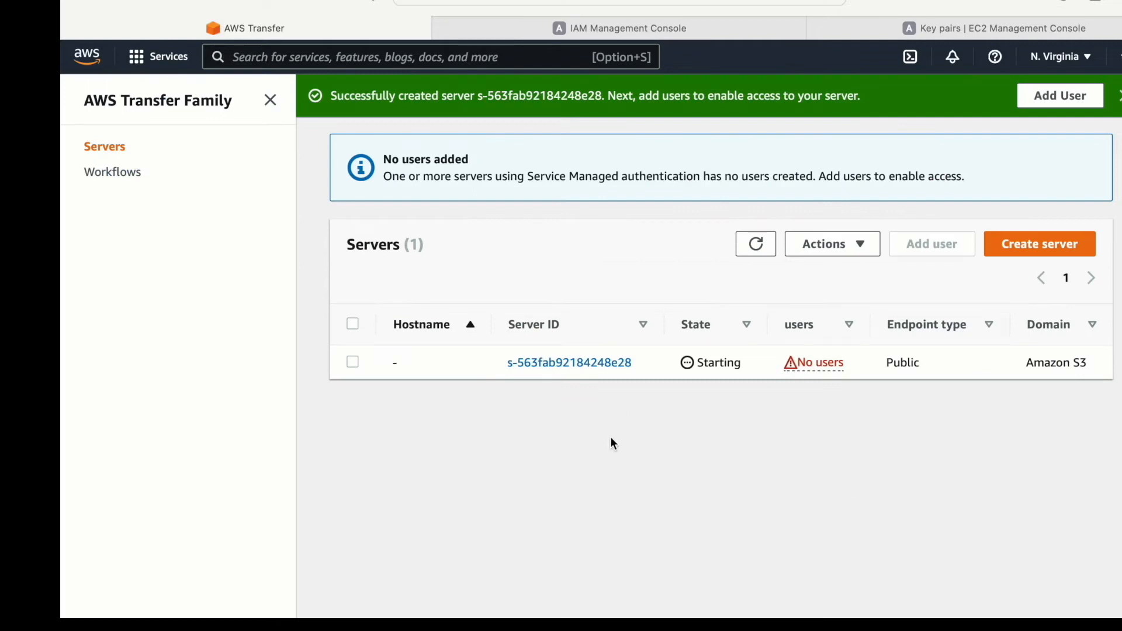
# - Start adding a user to the new server with the username demo-user, and check which IAM roles are available
pyautogui.moveTo(752, 363); pyautogui.dragTo(704, 363)
pyautogui.moveTo(846, 363); pyautogui.dragTo(801, 363)
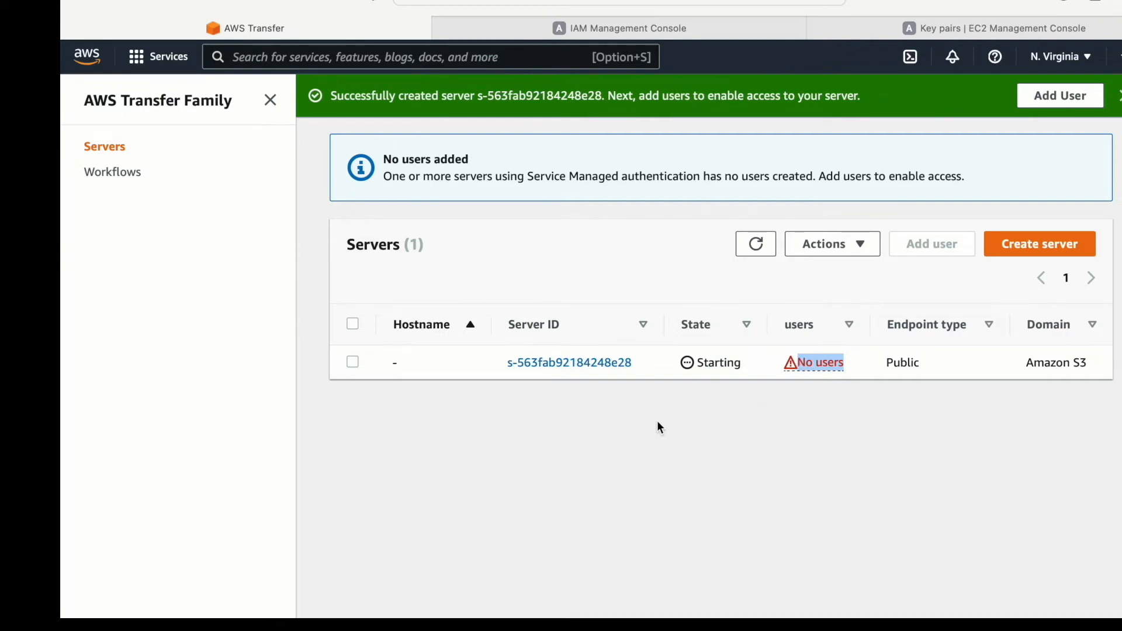
pyautogui.click(552, 363)
pyautogui.click(1037, 209)
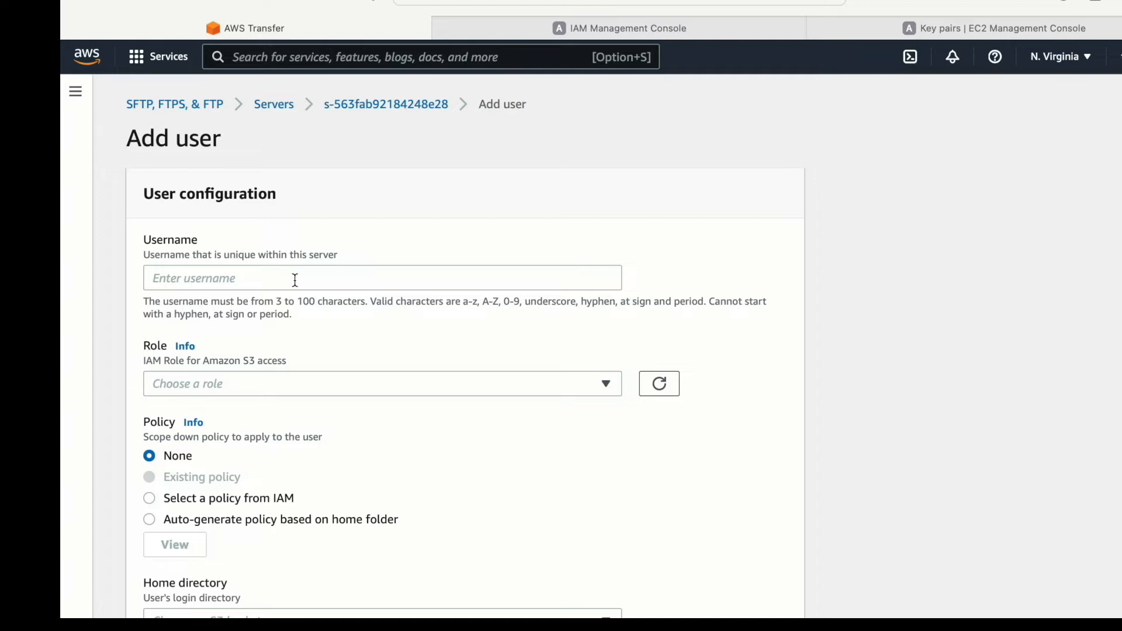
pyautogui.click(283, 277)
pyautogui.write('demo-user')
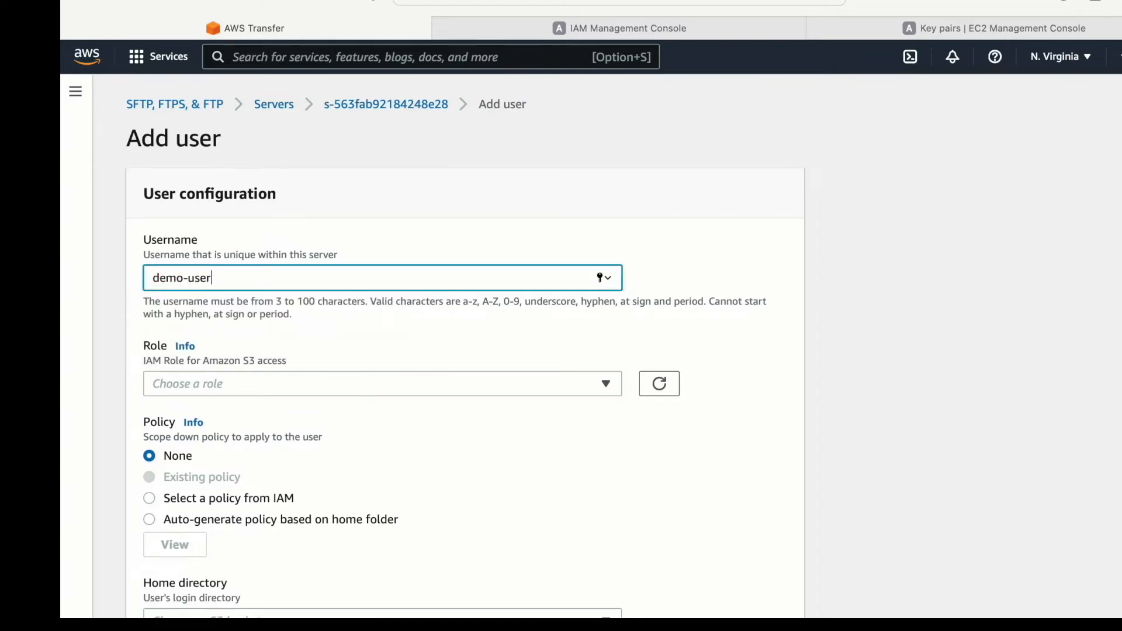
pyautogui.click(244, 385)
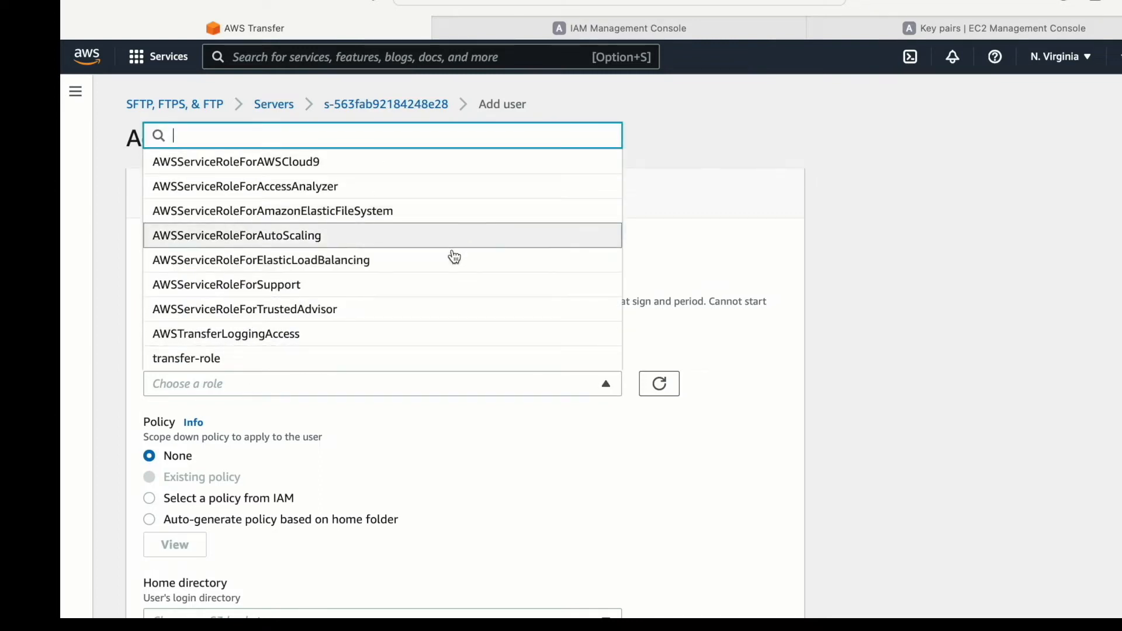
pyautogui.click(701, 159)
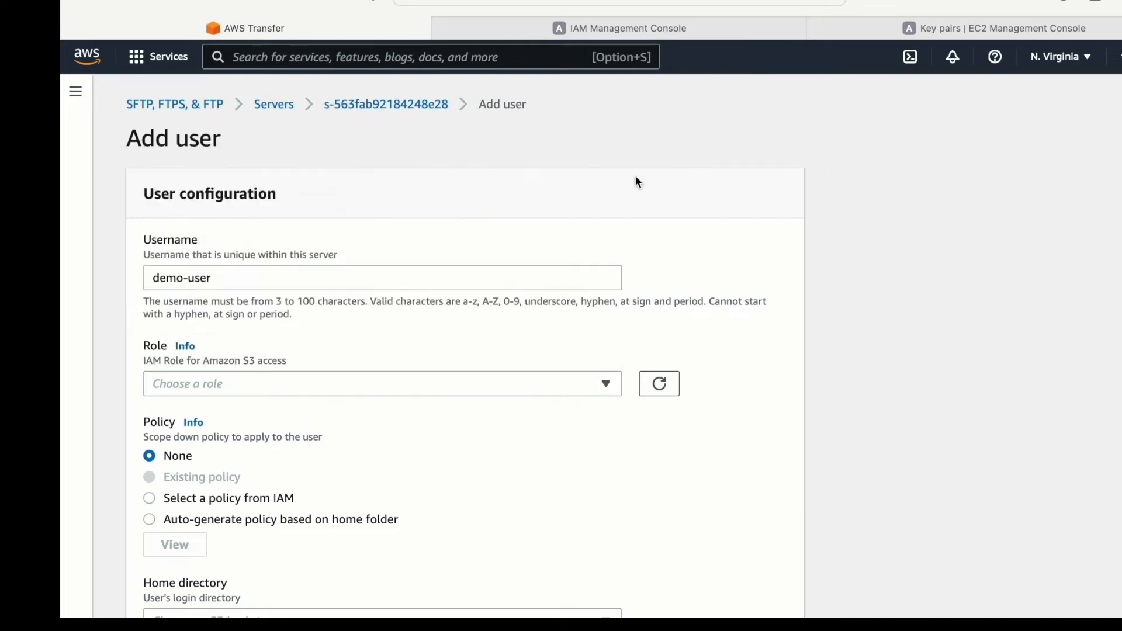
# - Search the AWS services for iam, open the IAM console in a separate browser tab and switch to an IAM tab
pyautogui.click(347, 56)
pyautogui.write('iam')
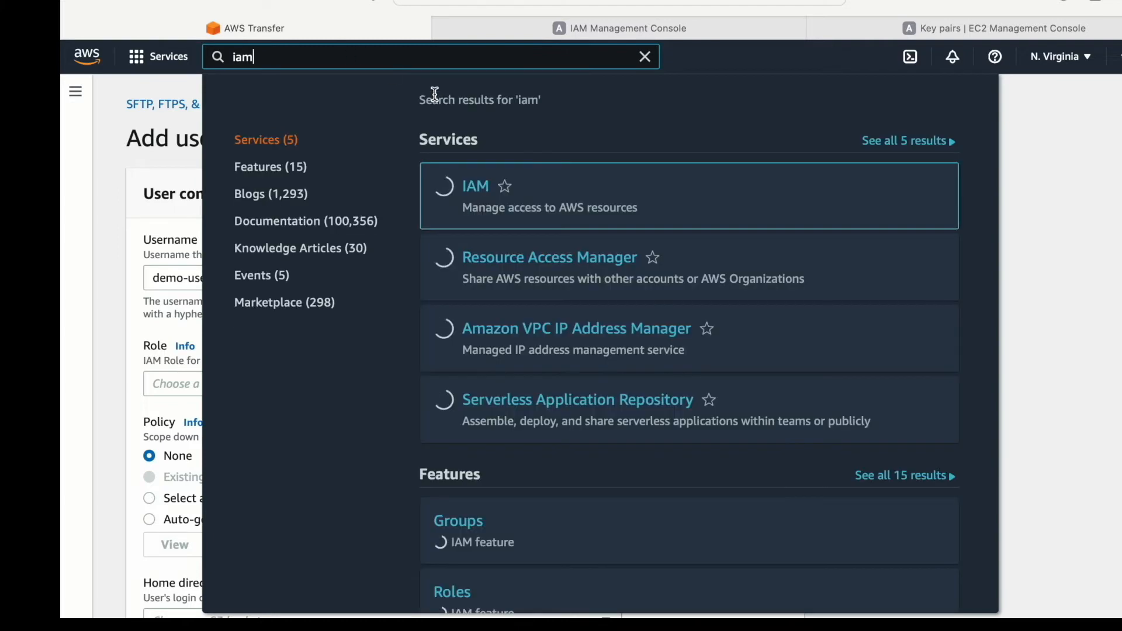
pyautogui.rightClick(475, 186)
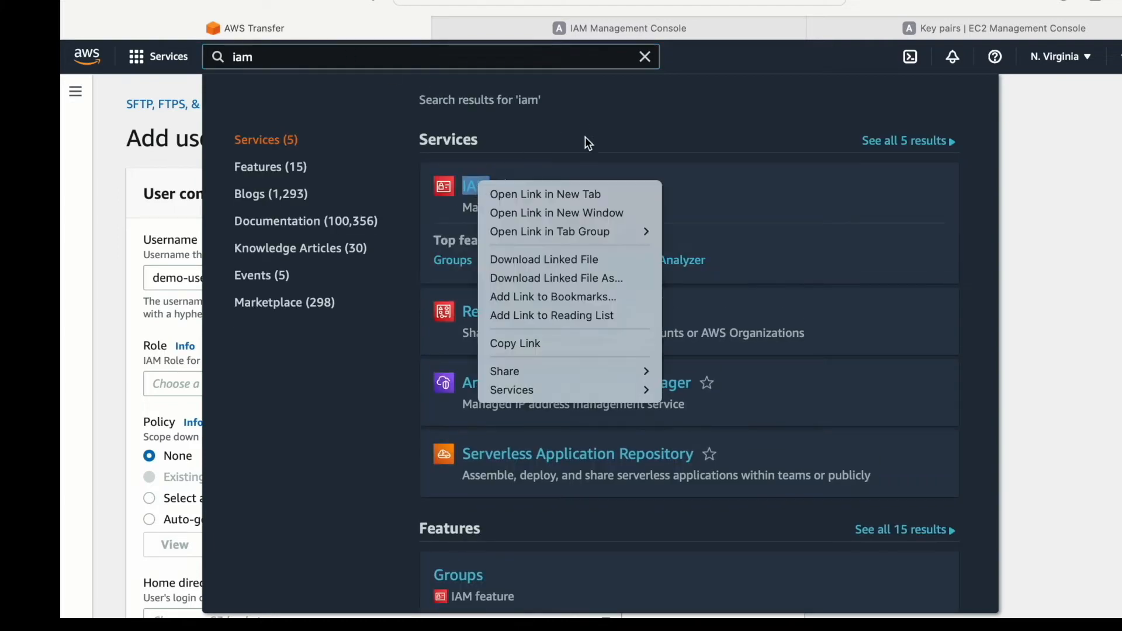
pyautogui.click(528, 192)
pyautogui.click(646, 58)
pyautogui.click(524, 30)
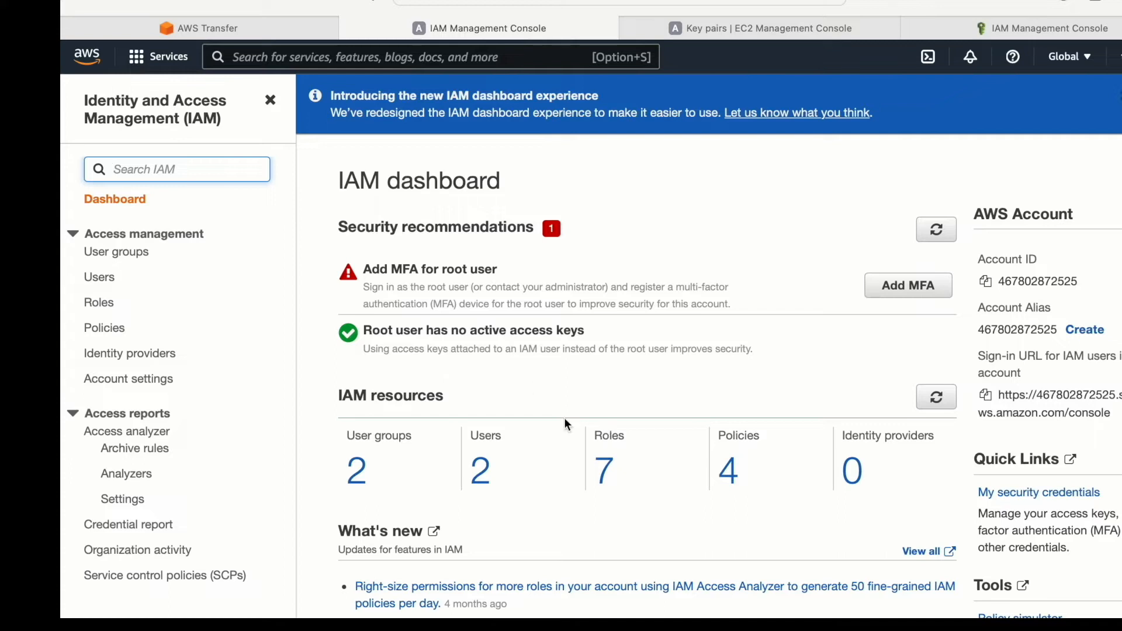
# - Revisit the Add user form in AWS Transfer and start creating a new role from the IAM roles list
pyautogui.click(198, 35)
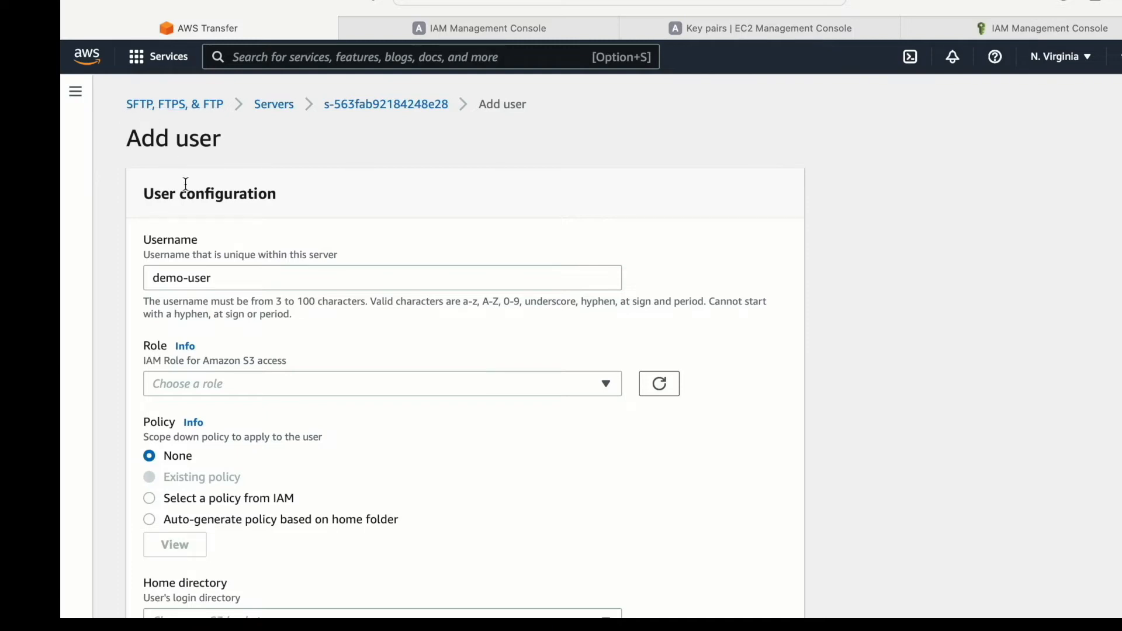
pyautogui.click(465, 28)
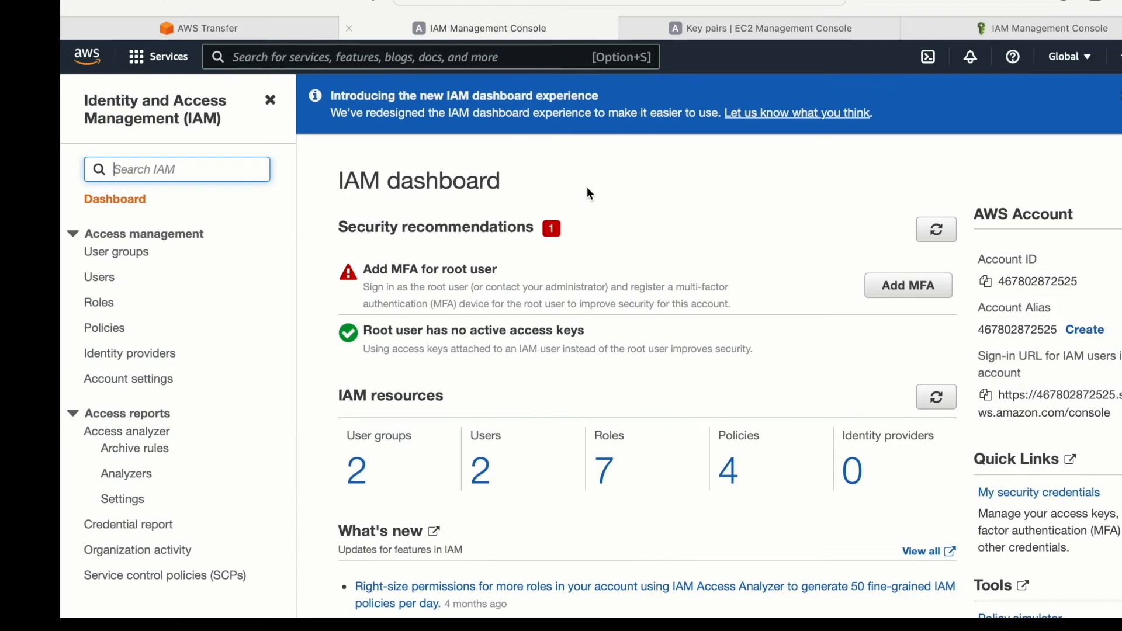
pyautogui.click(609, 455)
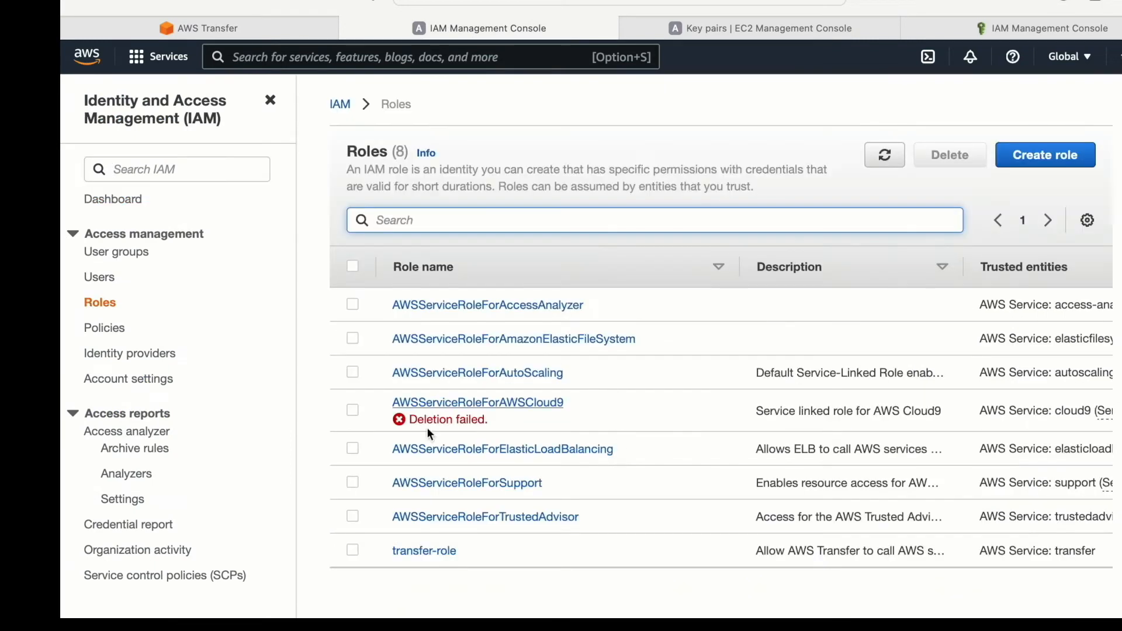
pyautogui.click(1033, 157)
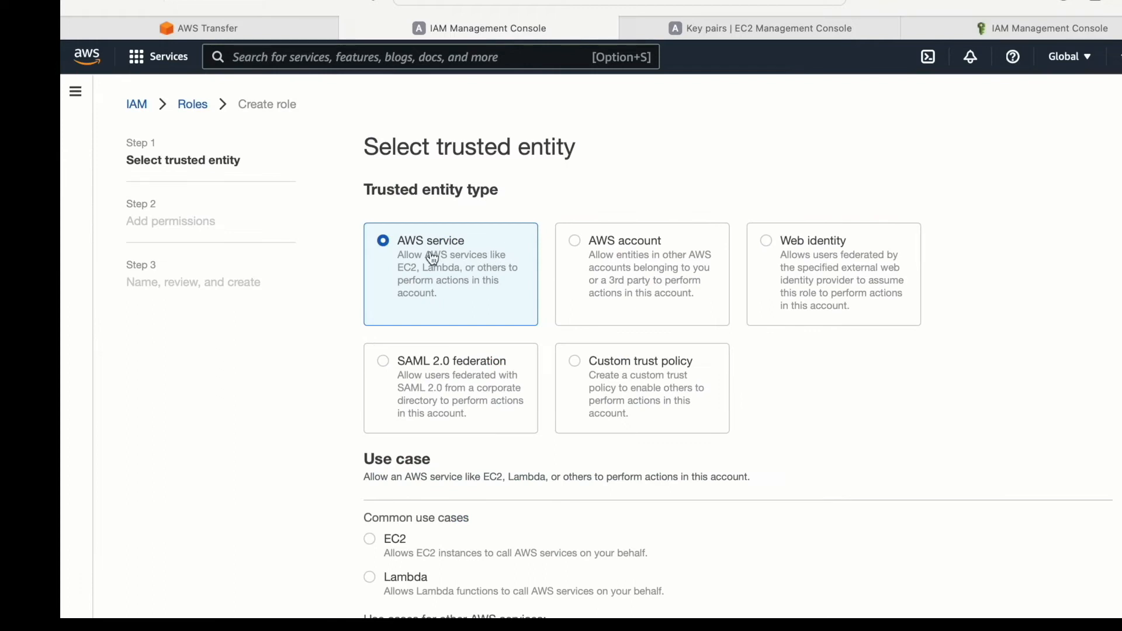
# - Set the role's trusted entity to the AWS service use case Transfer and continue to the permissions
pyautogui.scroll(-2, 481, 251)
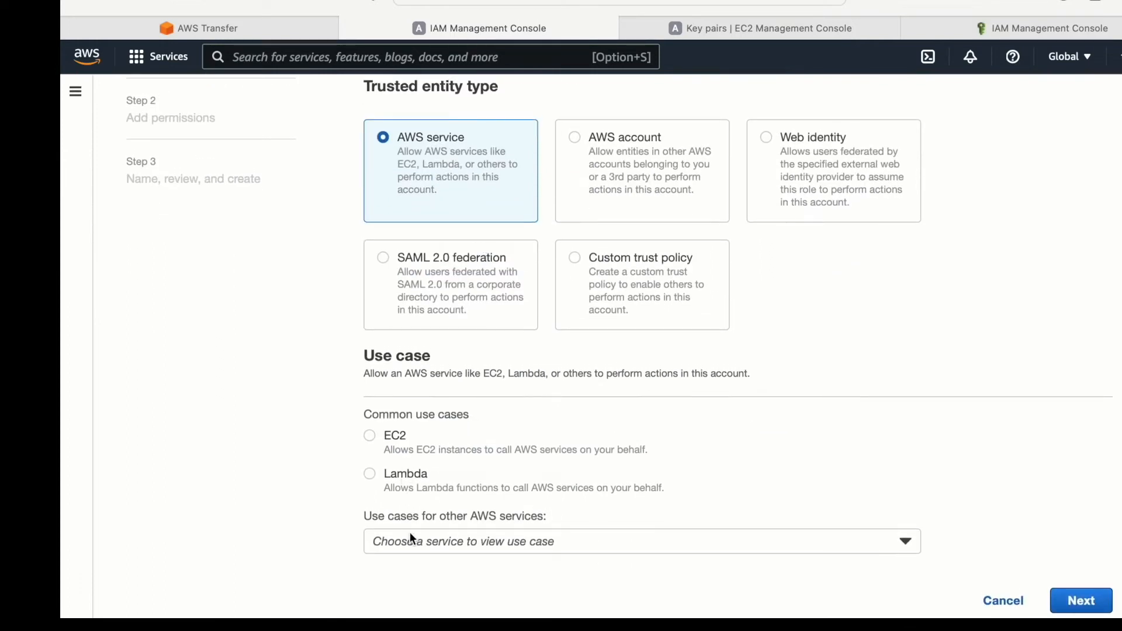
pyautogui.click(411, 538)
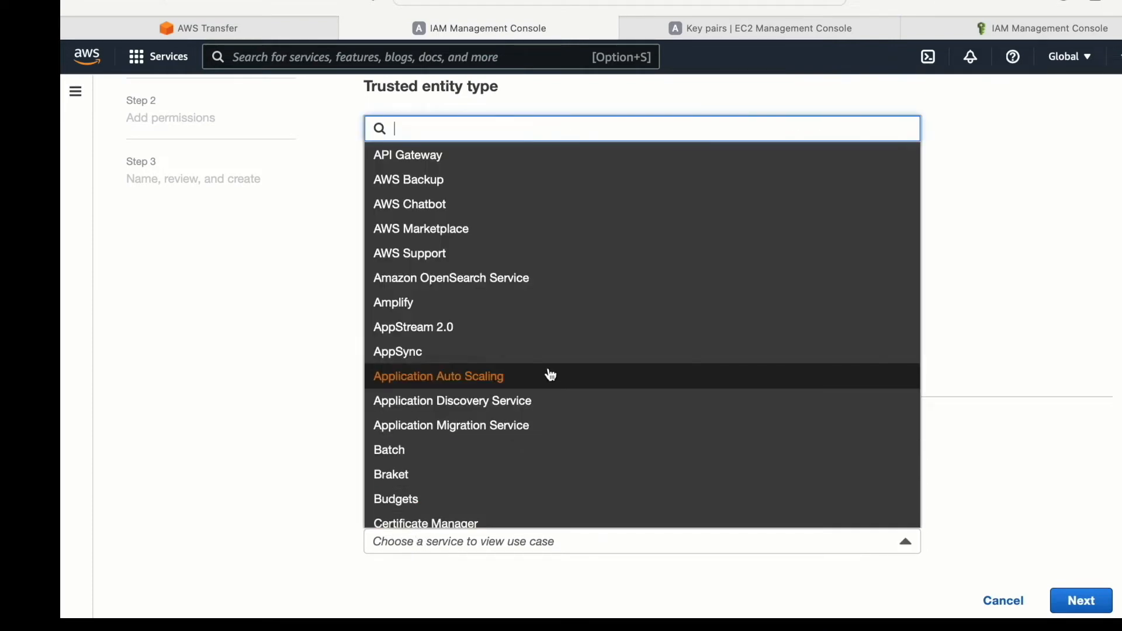
pyautogui.write('transfer')
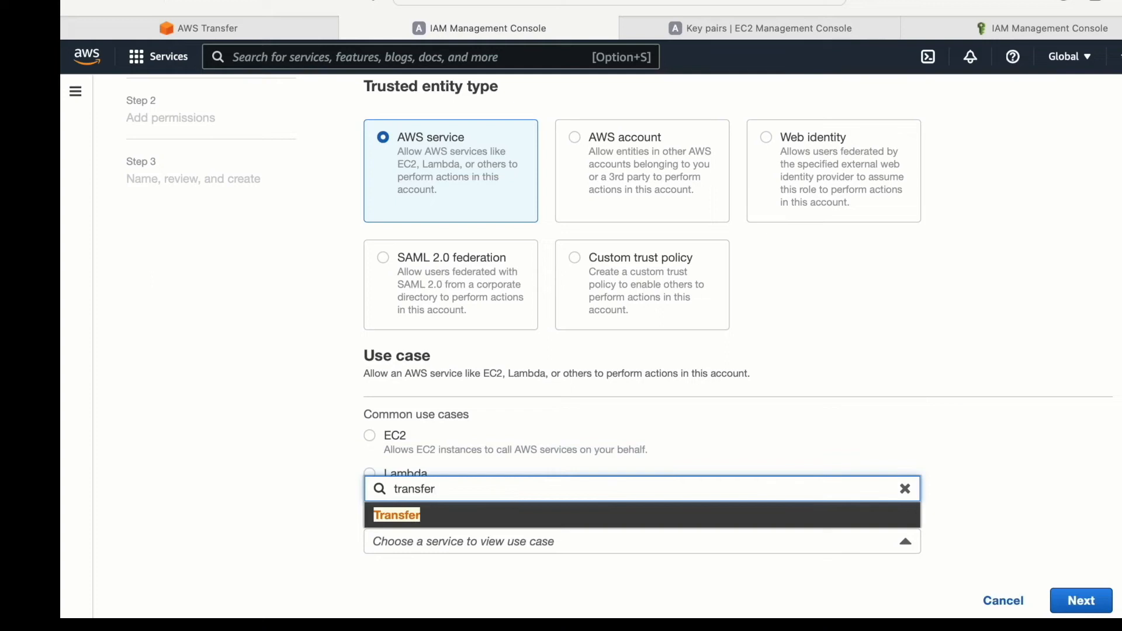
pyautogui.click(416, 517)
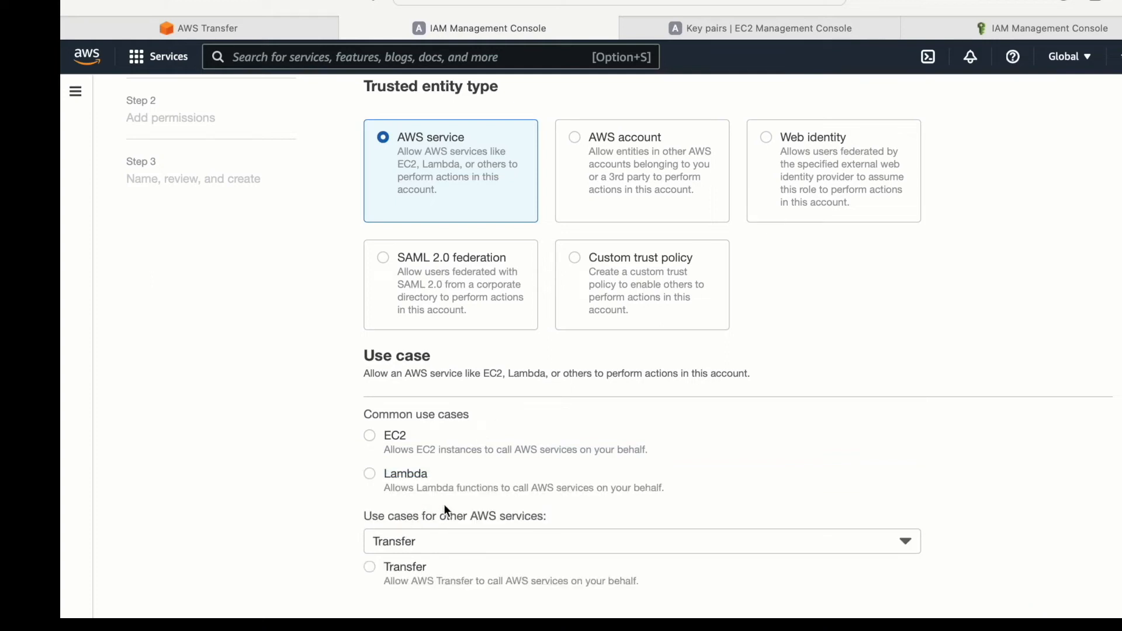
pyautogui.scroll(-1, 446, 512)
pyautogui.click(371, 535)
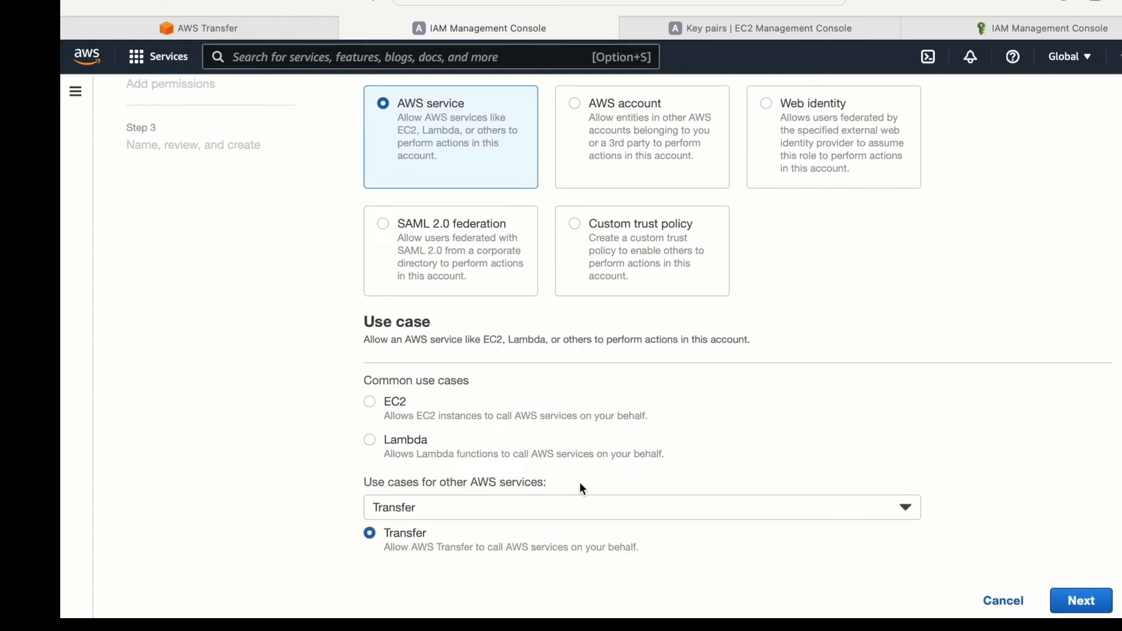
pyautogui.click(1080, 601)
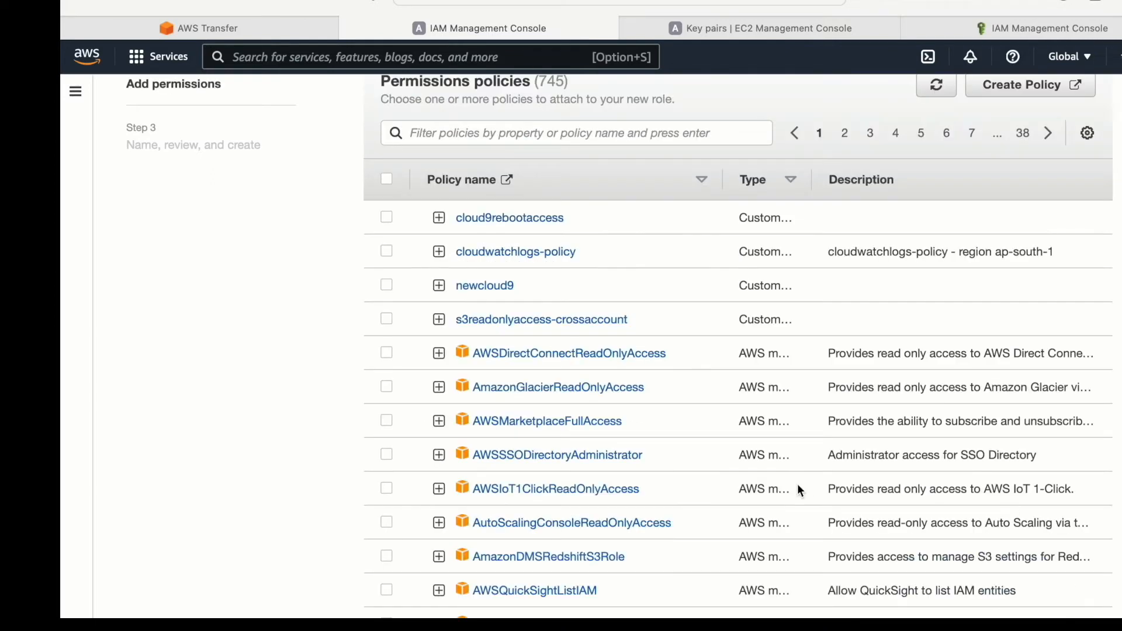
# - Open the S3 console in a separate browser tab and copy the bucket name my-sourcebucket-t2
pyautogui.scroll(3, 702, 217)
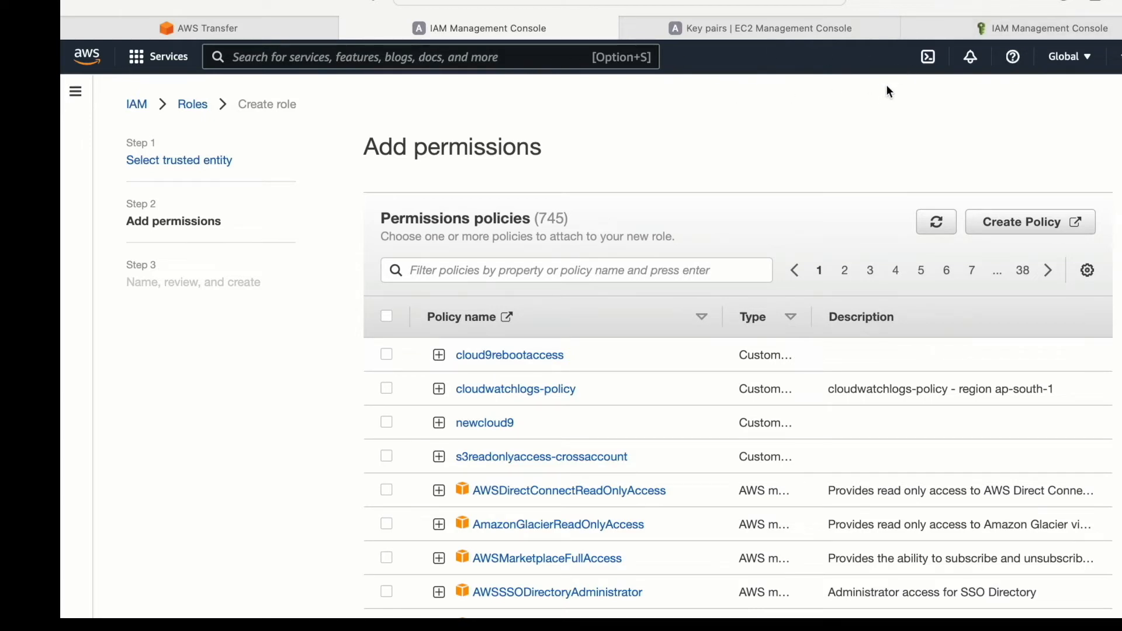
pyautogui.click(445, 55)
pyautogui.write('s3')
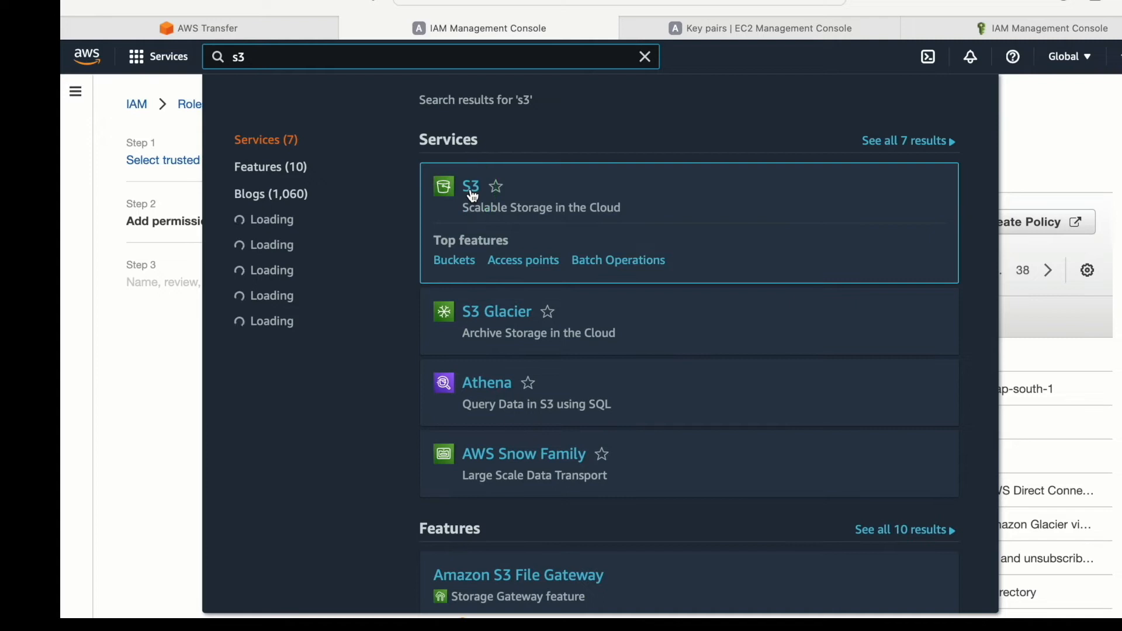
pyautogui.rightClick(476, 191)
pyautogui.click(508, 201)
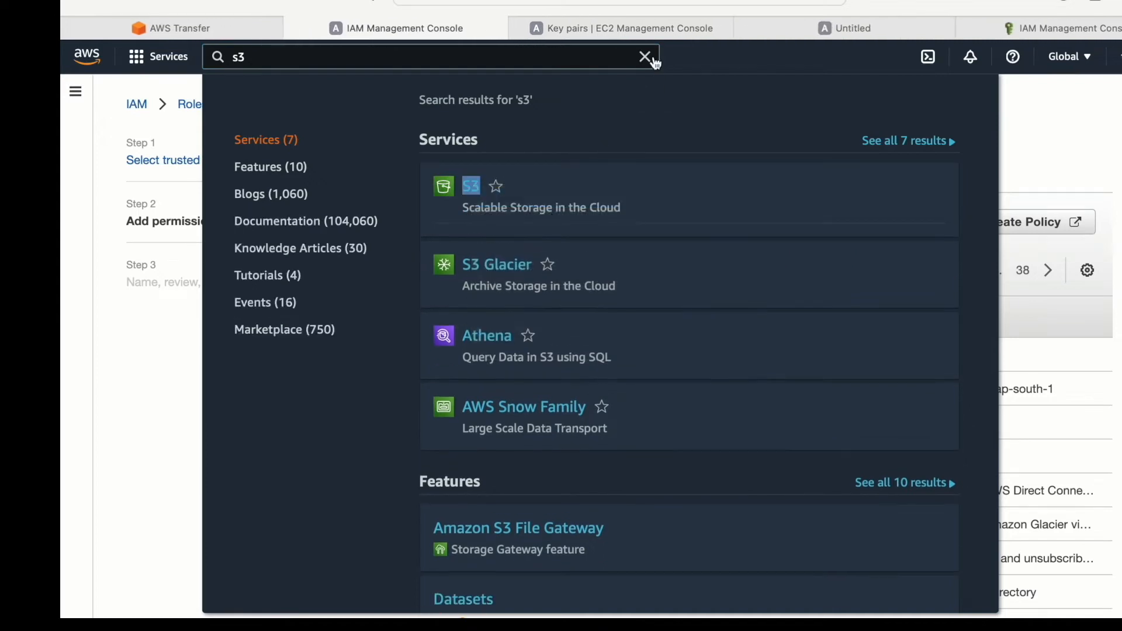
pyautogui.click(833, 31)
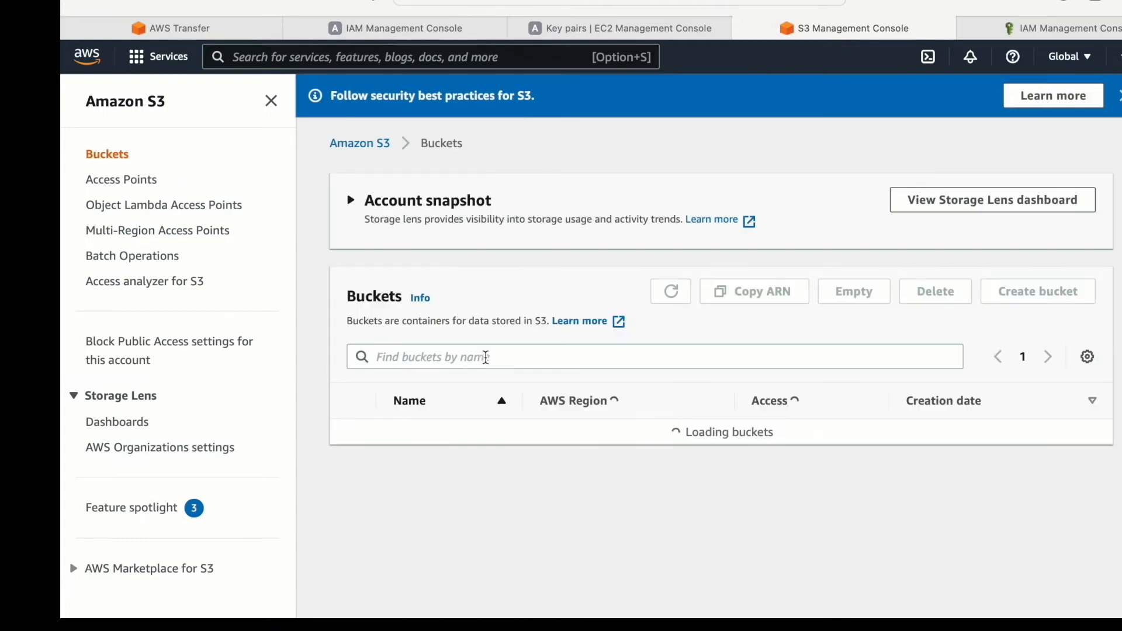
pyautogui.scroll(-1, 482, 515)
pyautogui.click(518, 514)
pyautogui.moveTo(518, 516); pyautogui.dragTo(393, 518)
pyautogui.press('super+c')
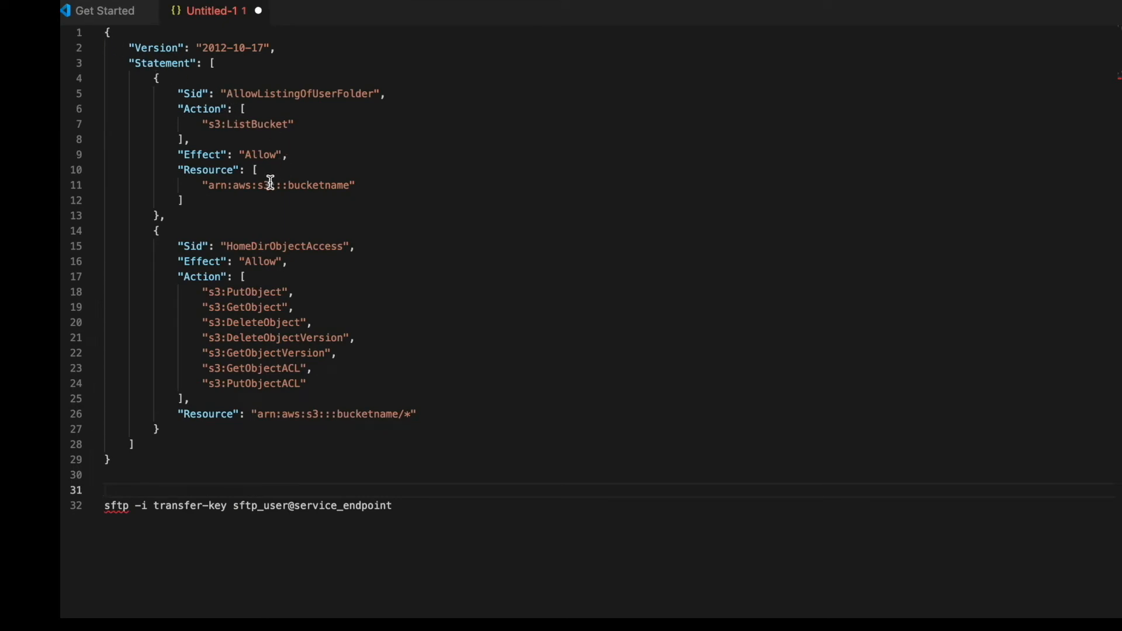
# - In the Visual Studio Code policy draft, replace both bucketname placeholders in the resource ARNs with my-sourcebucket-t2
pyautogui.click(292, 184)
pyautogui.moveTo(292, 184); pyautogui.dragTo(349, 185)
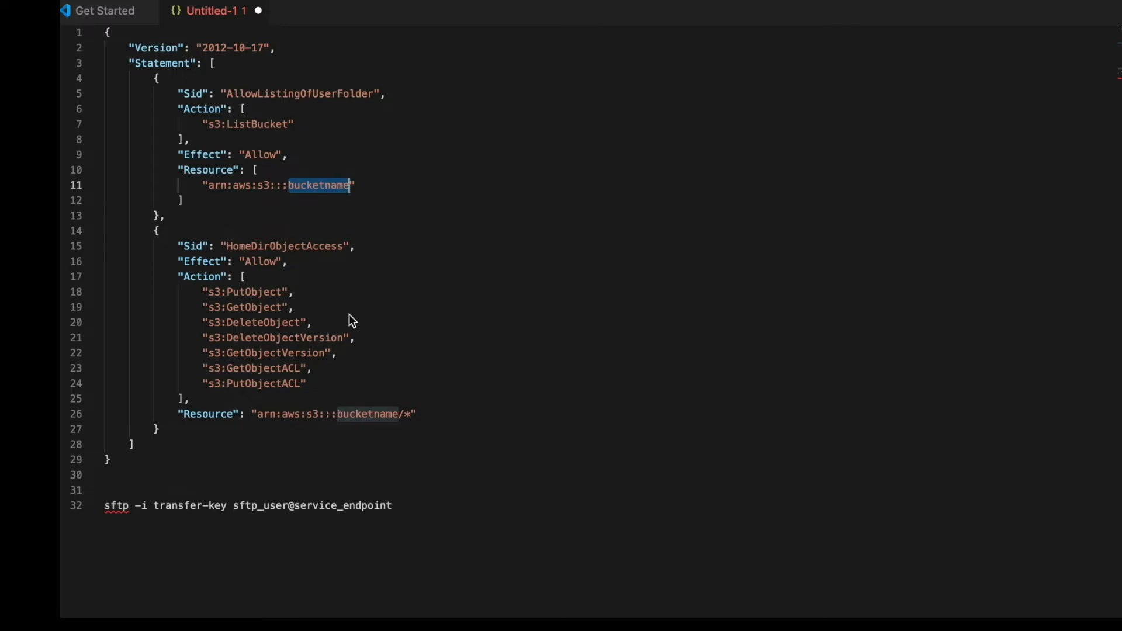
pyautogui.press('super+v')
pyautogui.moveTo(338, 414); pyautogui.dragTo(399, 417)
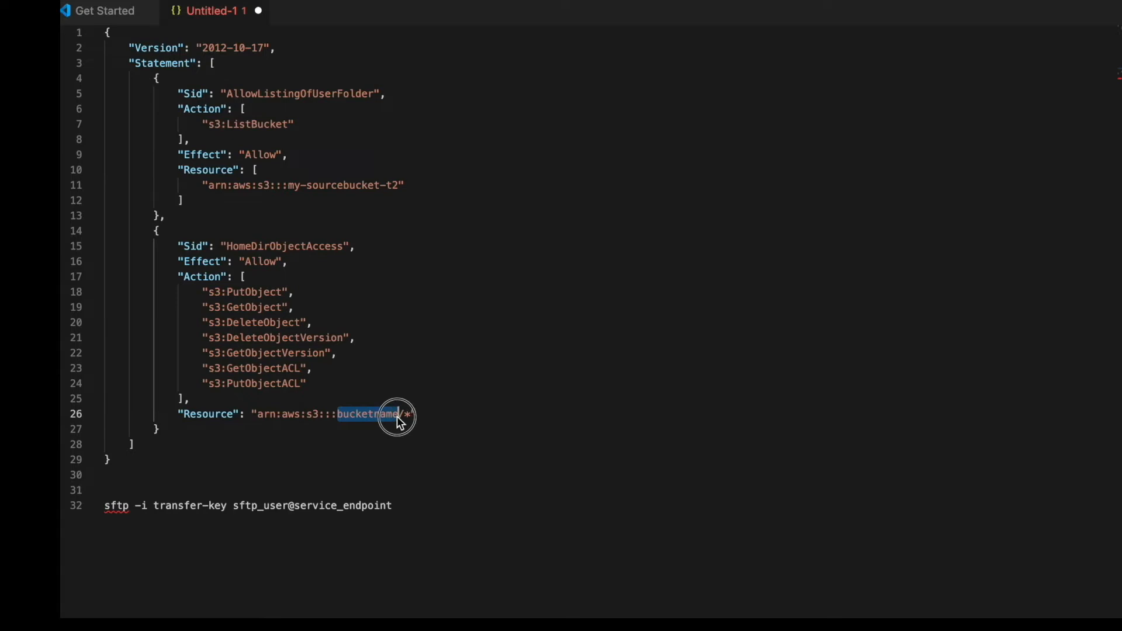
pyautogui.press('super+v')
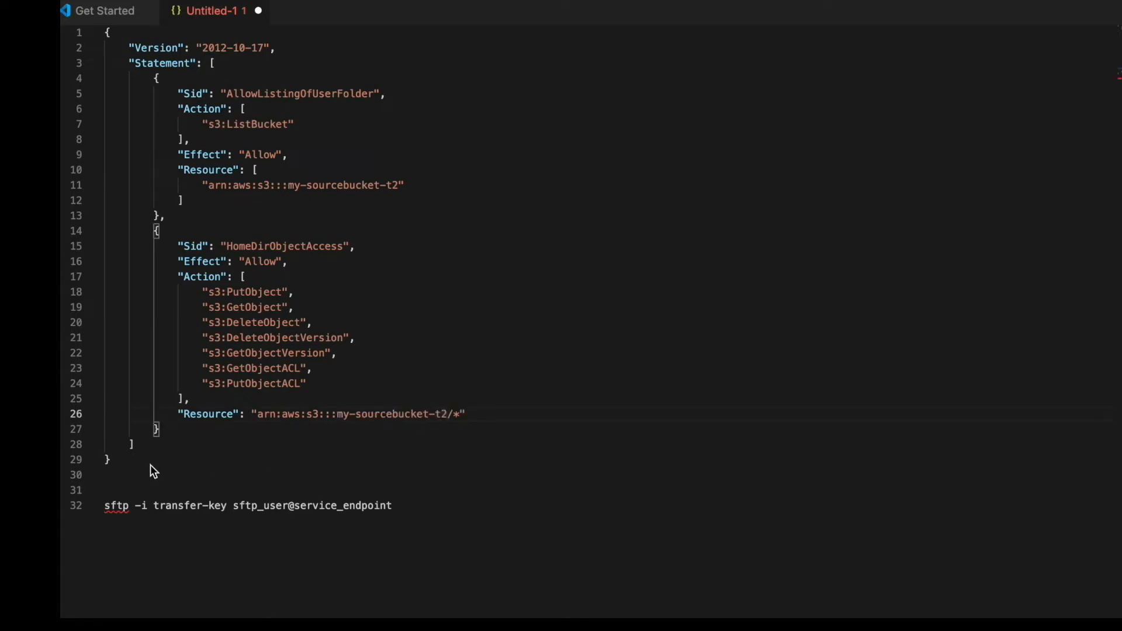
# - Copy the complete policy JSON without the sftp command and return to the role's permissions page in the browser
pyautogui.moveTo(117, 459); pyautogui.dragTo(100, 14)
pyautogui.press('super+c')
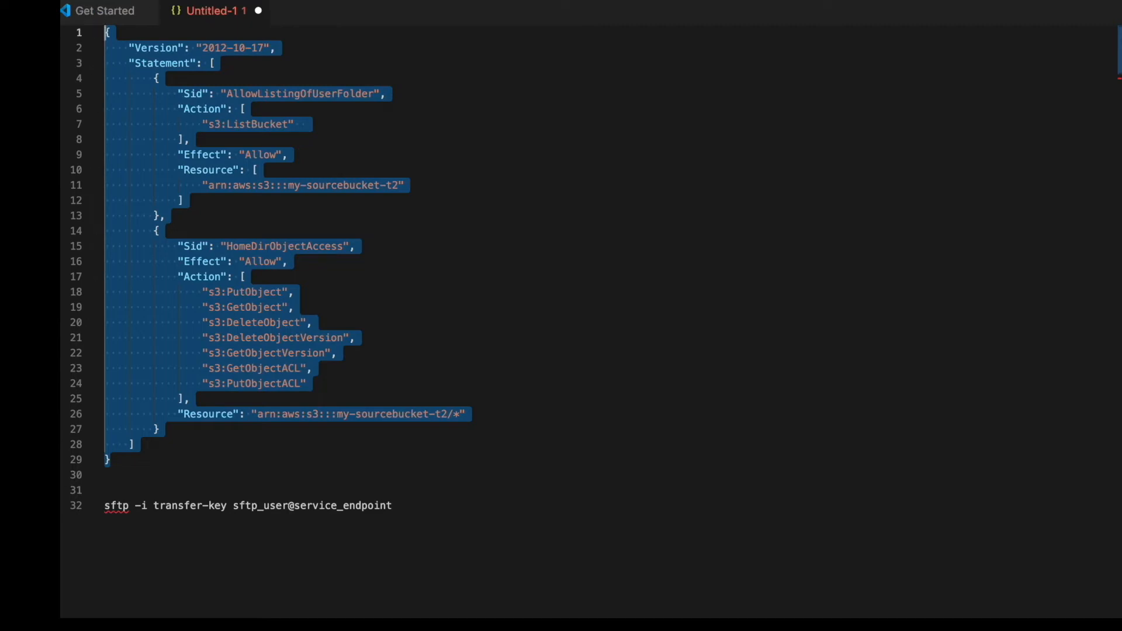
pyautogui.press('super+Tab')
pyautogui.click(392, 36)
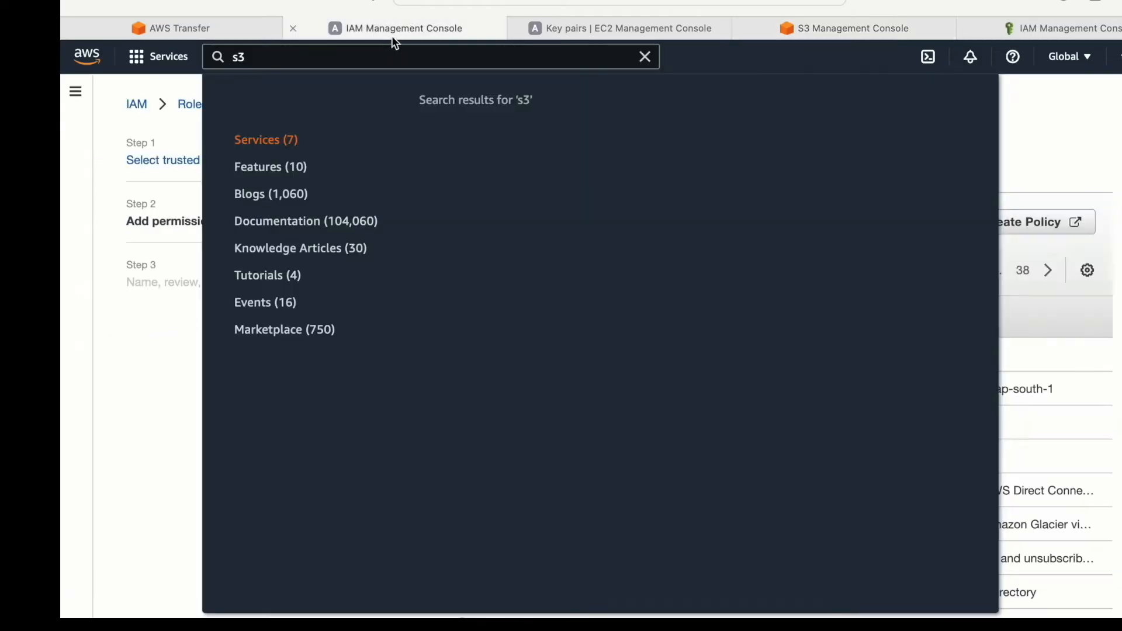
pyautogui.click(645, 57)
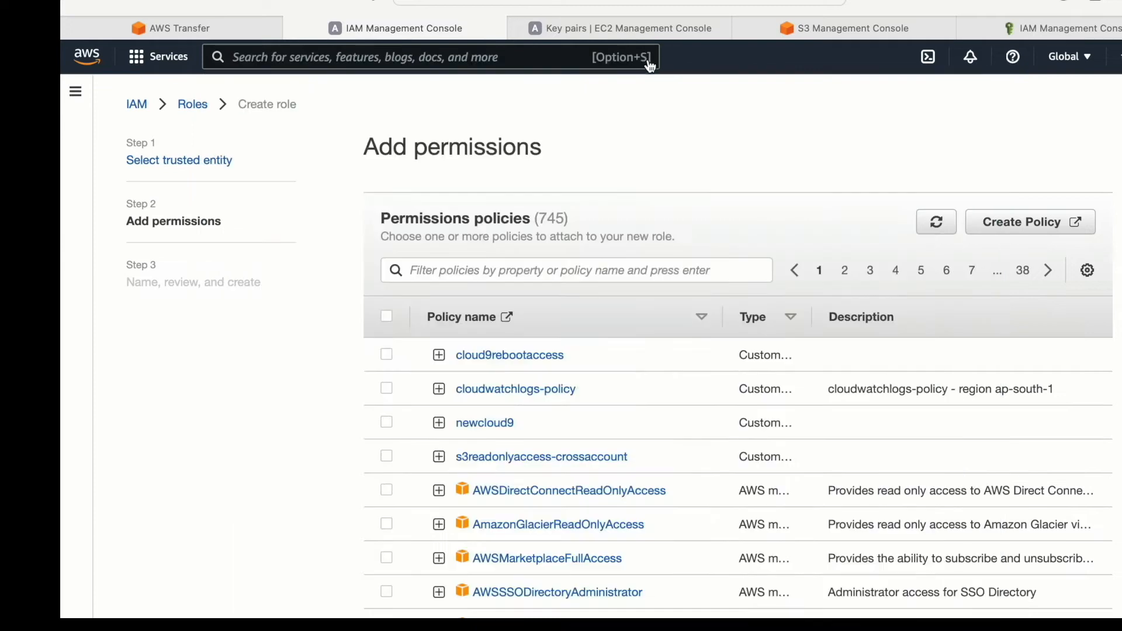
# - Start creating a new IAM policy and replace its default JSON with the copied S3 access policy
pyautogui.click(1060, 228)
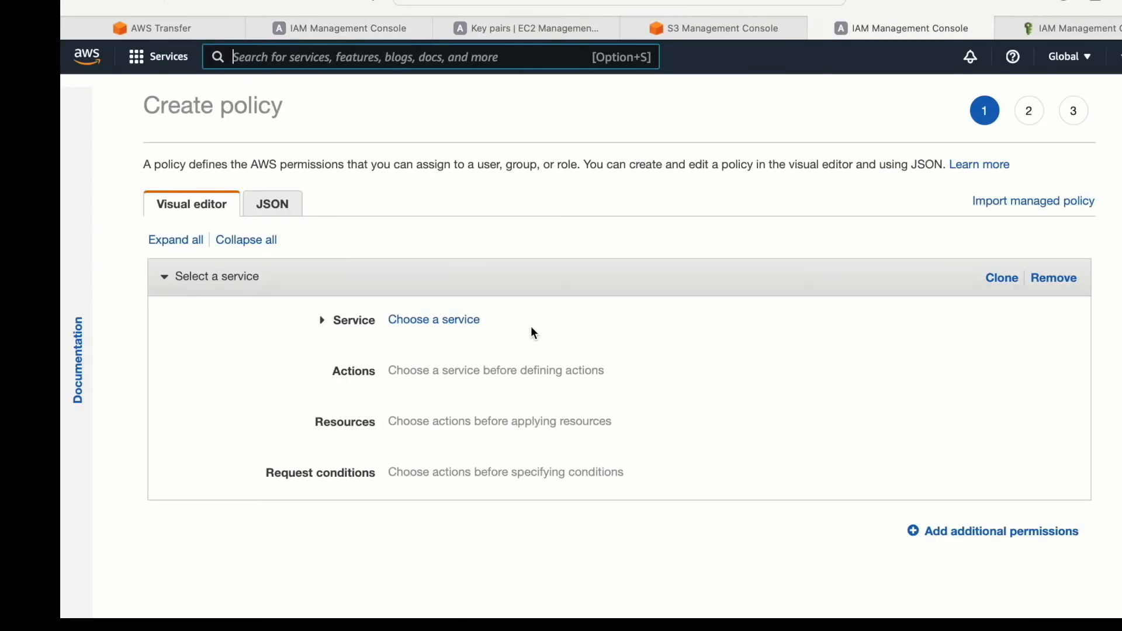
pyautogui.click(277, 221)
pyautogui.click(273, 317)
pyautogui.press('super+a')
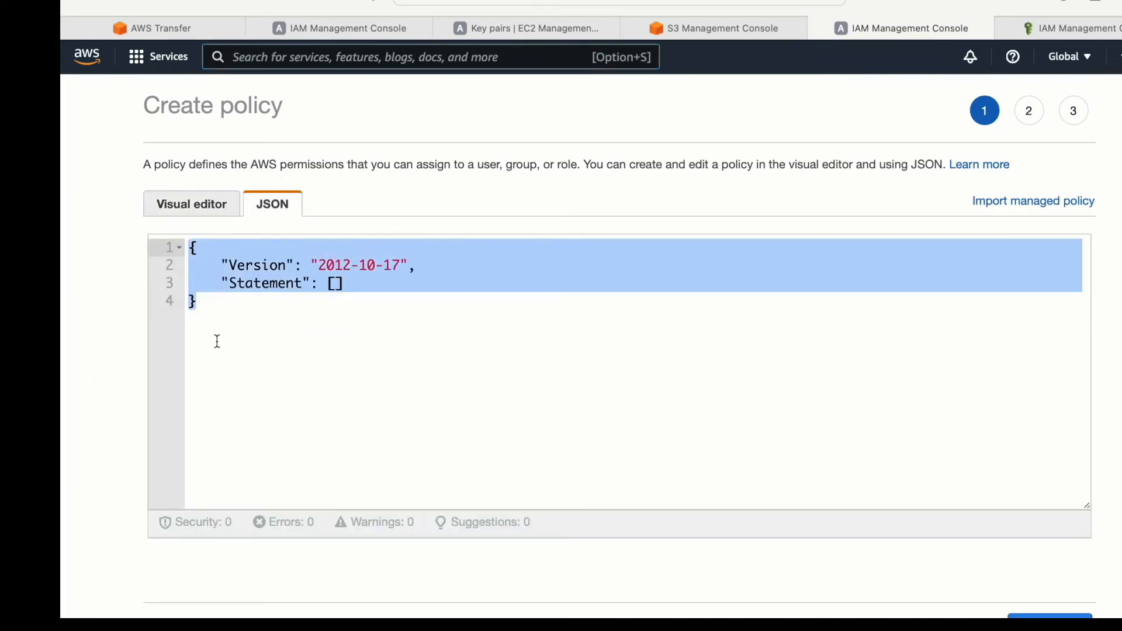
pyautogui.press('super+v')
# - Review the policy JSON, checking the ListBucket statement, the object actions and the bucket resource ARNs
pyautogui.scroll(5, 467, 441)
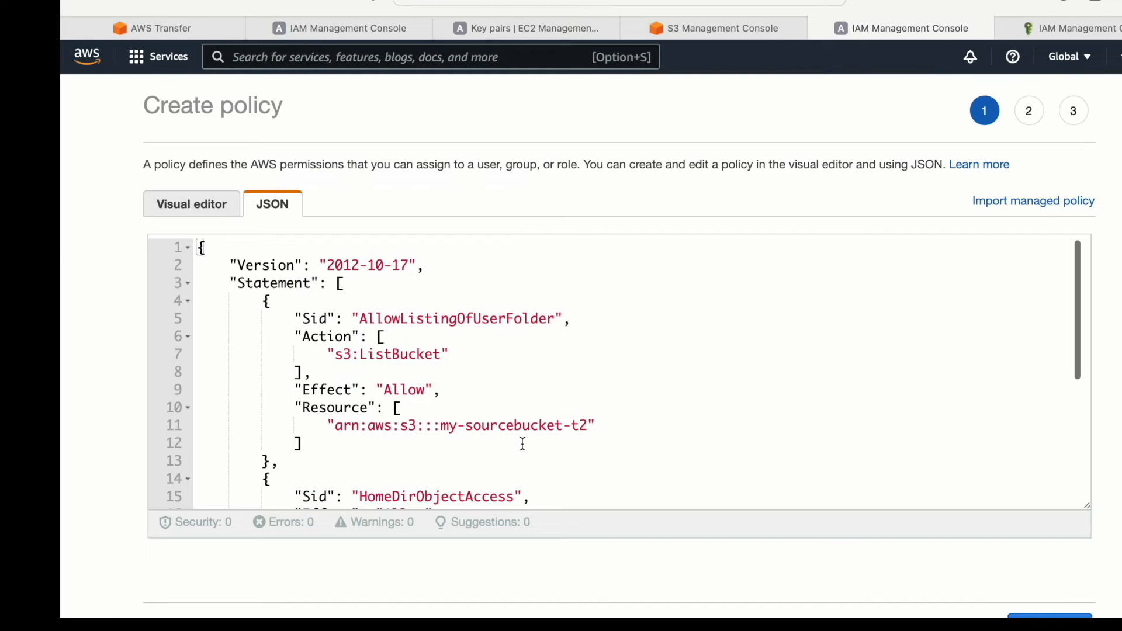
pyautogui.scroll(-4, 523, 444)
pyautogui.scroll(4, 523, 444)
pyautogui.scroll(-2, 523, 444)
pyautogui.scroll(-1, 522, 443)
pyautogui.scroll(3, 521, 443)
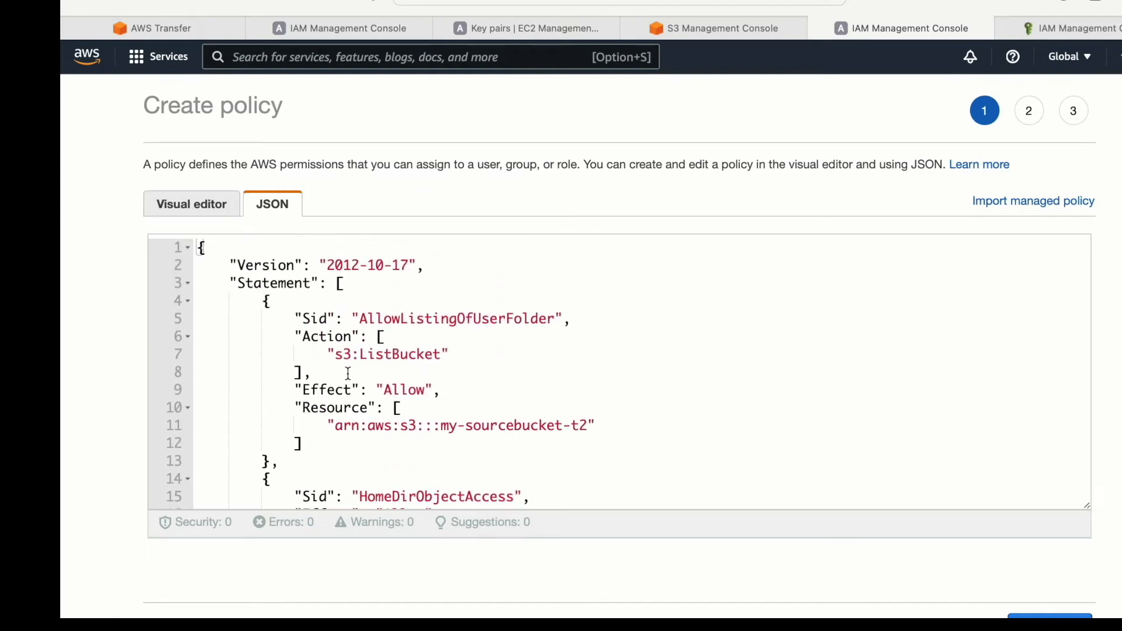
pyautogui.moveTo(344, 358); pyautogui.dragTo(459, 355)
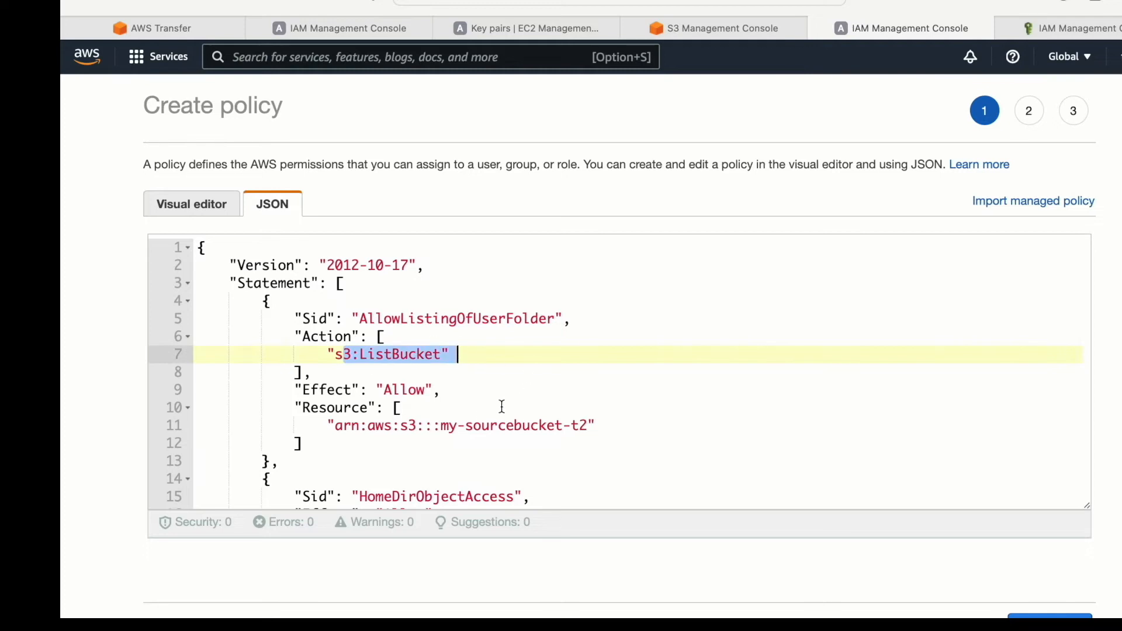
pyautogui.moveTo(445, 426); pyautogui.dragTo(594, 426)
pyautogui.scroll(-5, 596, 427)
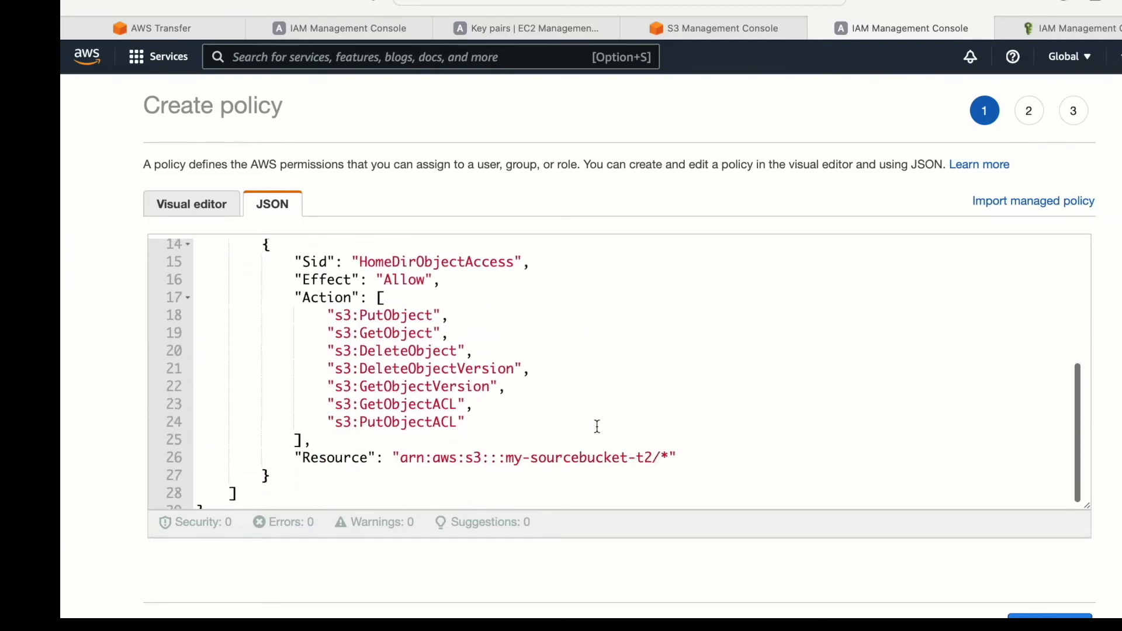
pyautogui.moveTo(362, 309); pyautogui.dragTo(405, 297)
pyautogui.moveTo(368, 338); pyautogui.dragTo(434, 358)
pyautogui.moveTo(433, 431); pyautogui.dragTo(636, 433)
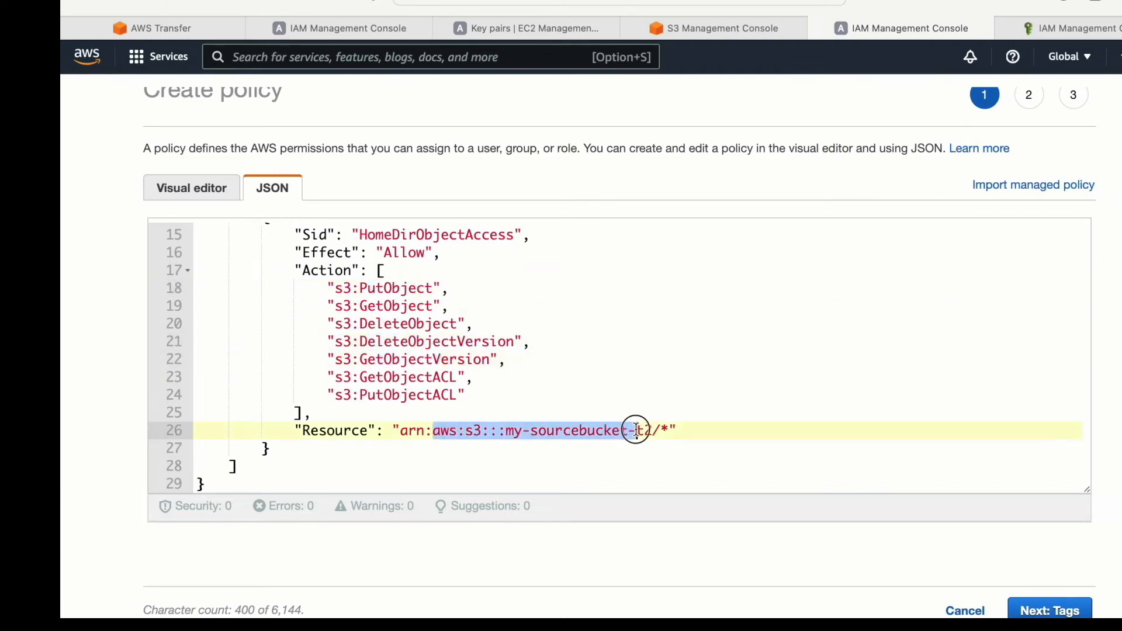
# - Leave the policy's tags empty and try to create the policy under the name transfer-policy
pyautogui.click(1068, 606)
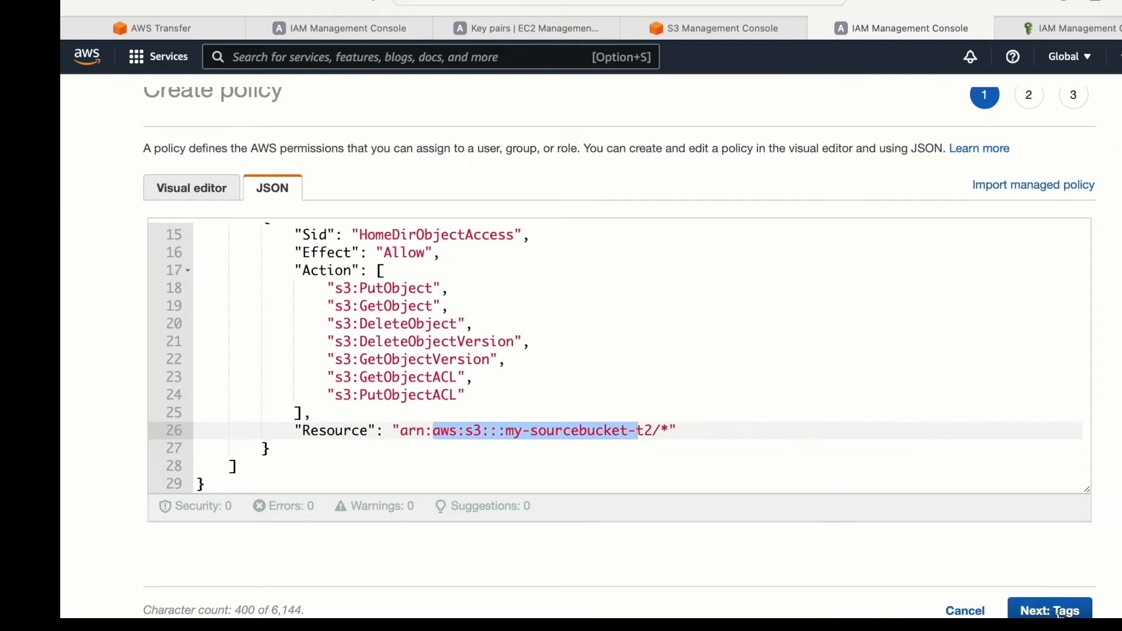
pyautogui.click(1052, 406)
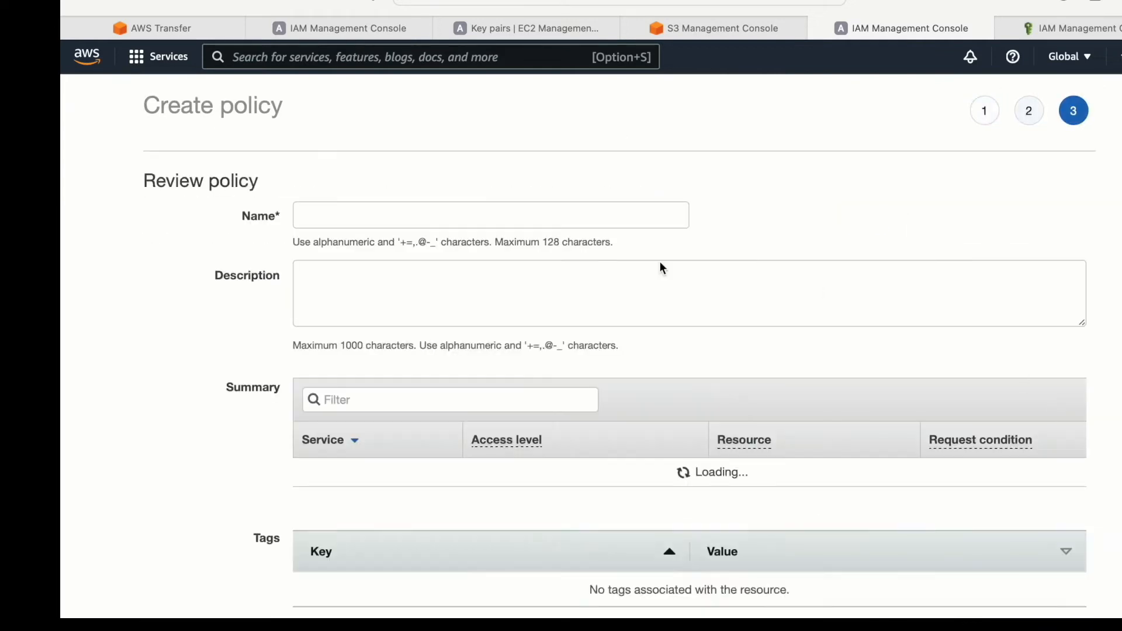
pyautogui.click(425, 219)
pyautogui.write('a')
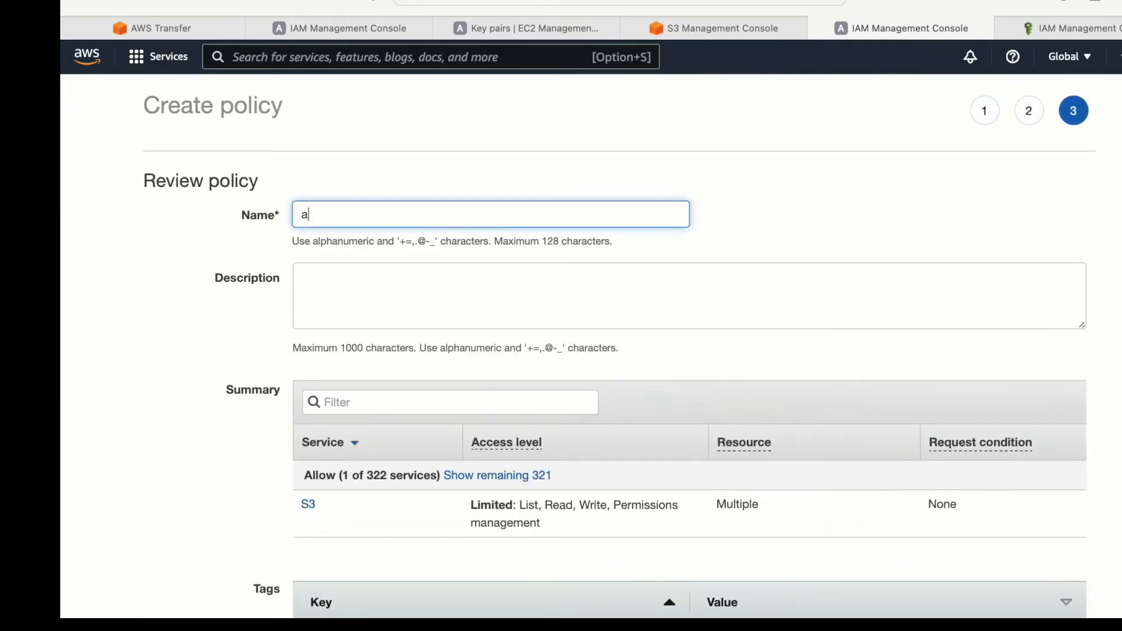
pyautogui.press('BackSpace')
pyautogui.write('transf')
pyautogui.scroll(-3, 595, 386)
pyautogui.click(1034, 565)
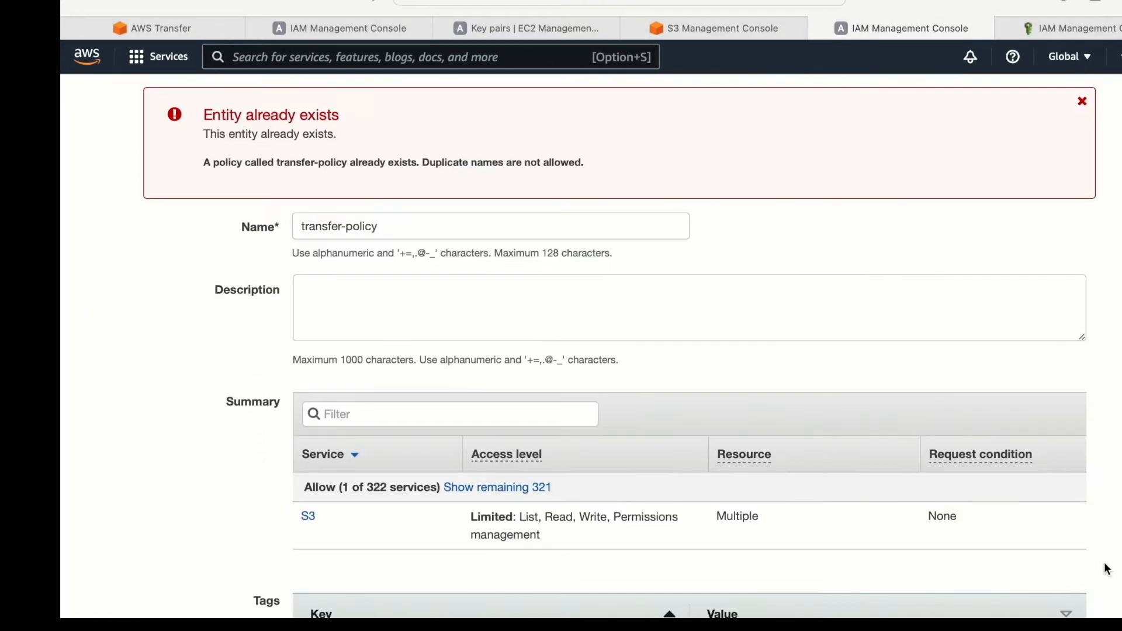
# - Create the policy under the name transfer-policy-role instead and open the IAM roles list
pyautogui.click(1083, 103)
pyautogui.scroll(3, 413, 226)
pyautogui.click(391, 214)
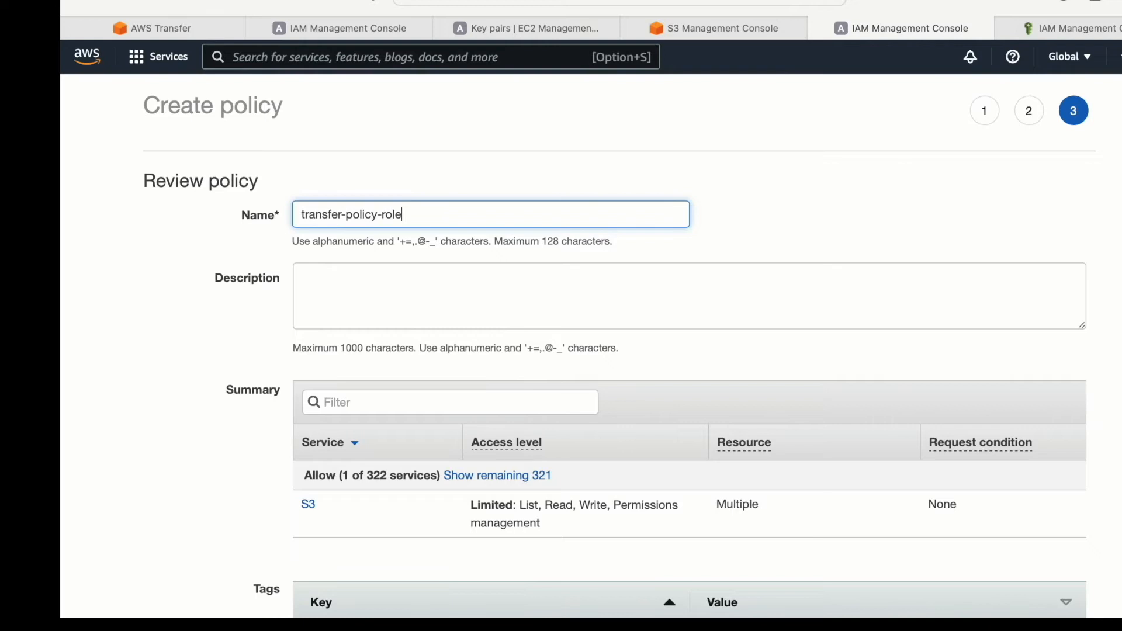
pyautogui.scroll(-3, 789, 326)
pyautogui.click(1038, 564)
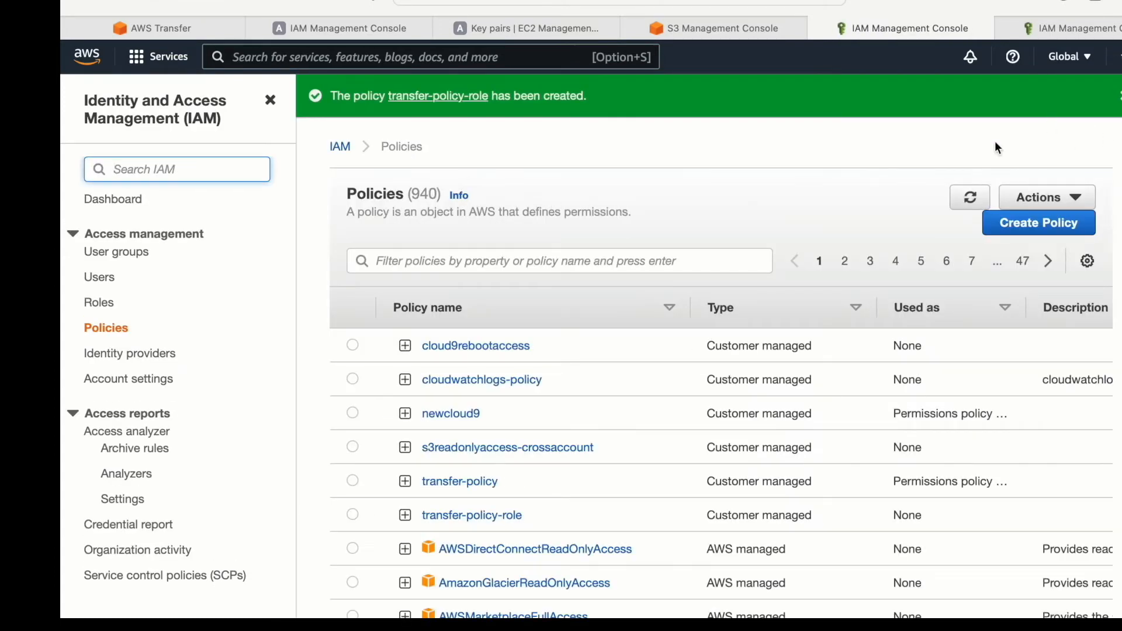
pyautogui.click(97, 314)
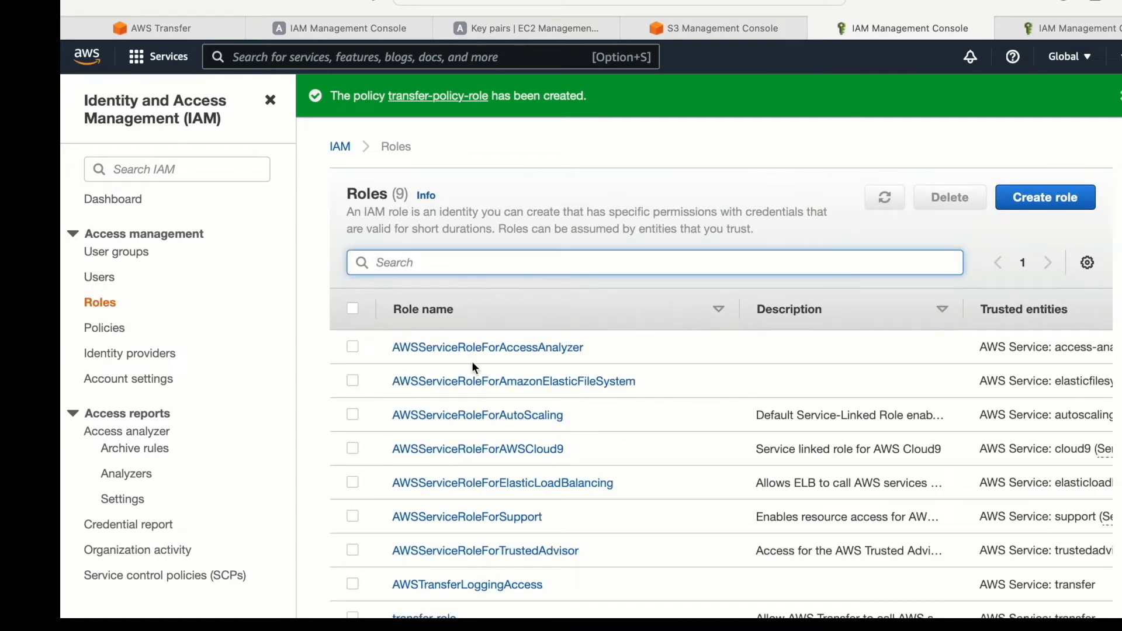
# - Start creating an IAM role with AWS service as the trusted entity type and Transfer as the use case
pyautogui.click(1059, 188)
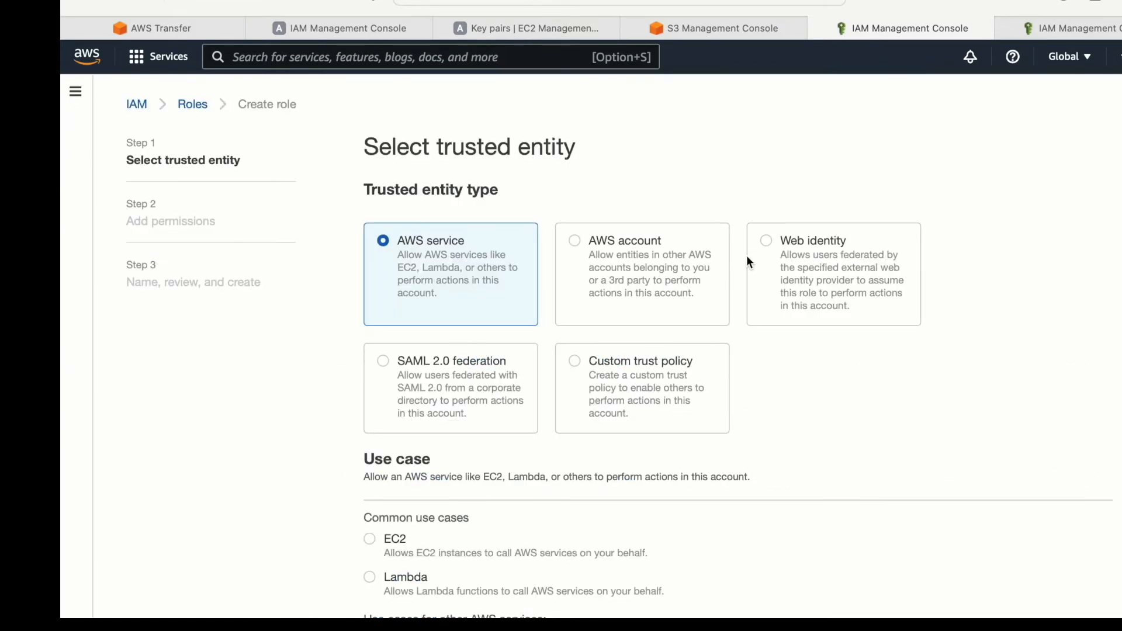
pyautogui.scroll(-3, 447, 436)
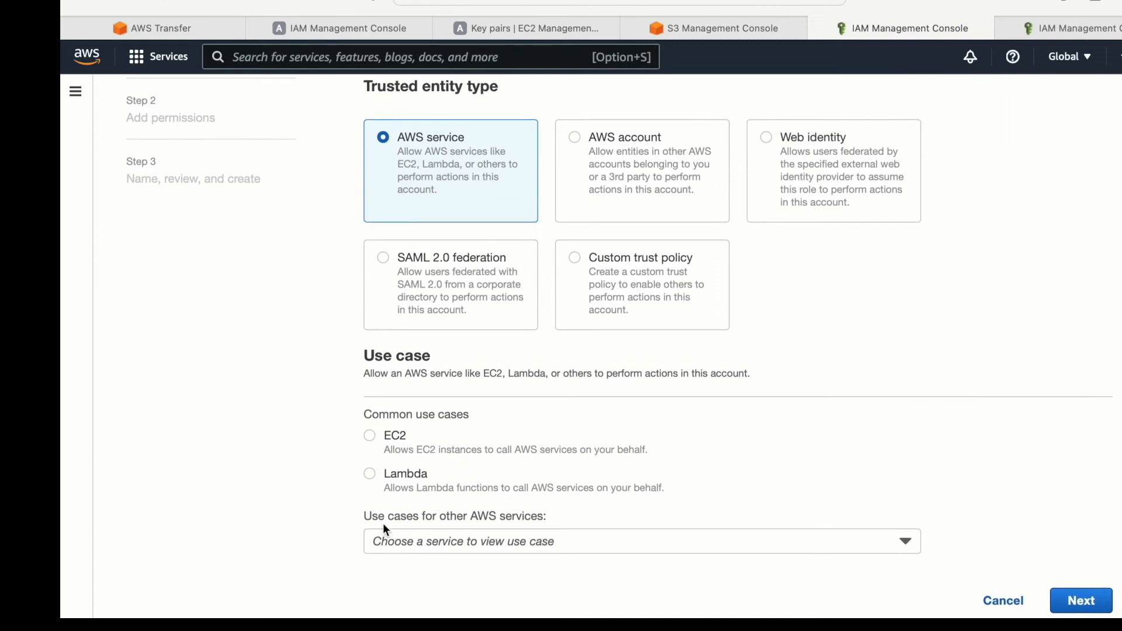
pyautogui.click(403, 537)
pyautogui.write('tran')
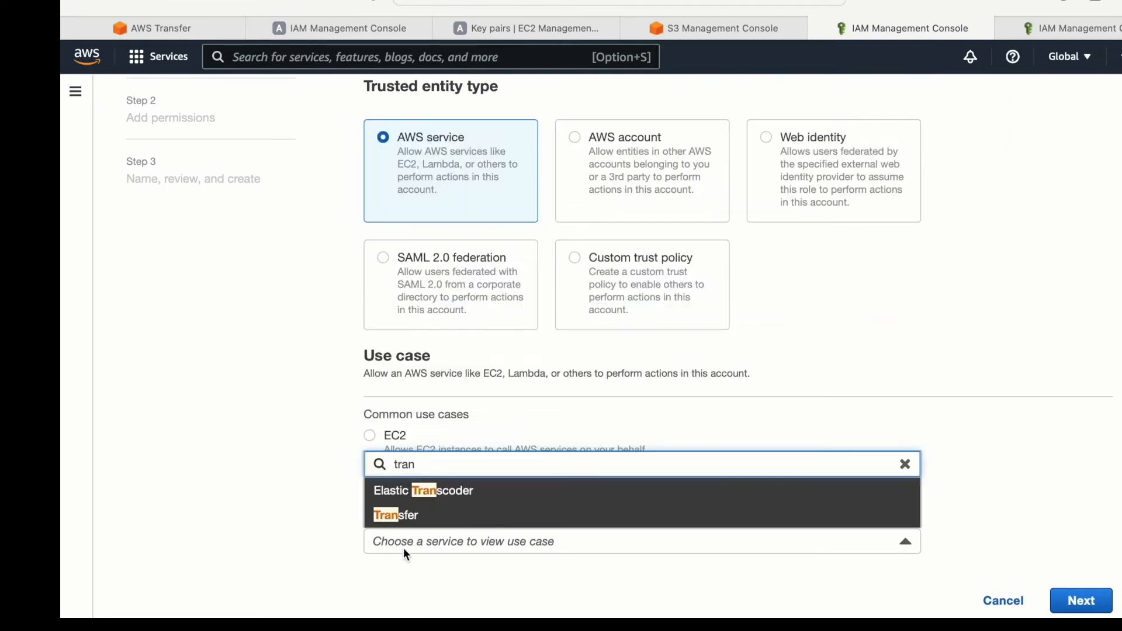
pyautogui.click(402, 516)
pyautogui.click(370, 567)
pyautogui.scroll(-1, 780, 454)
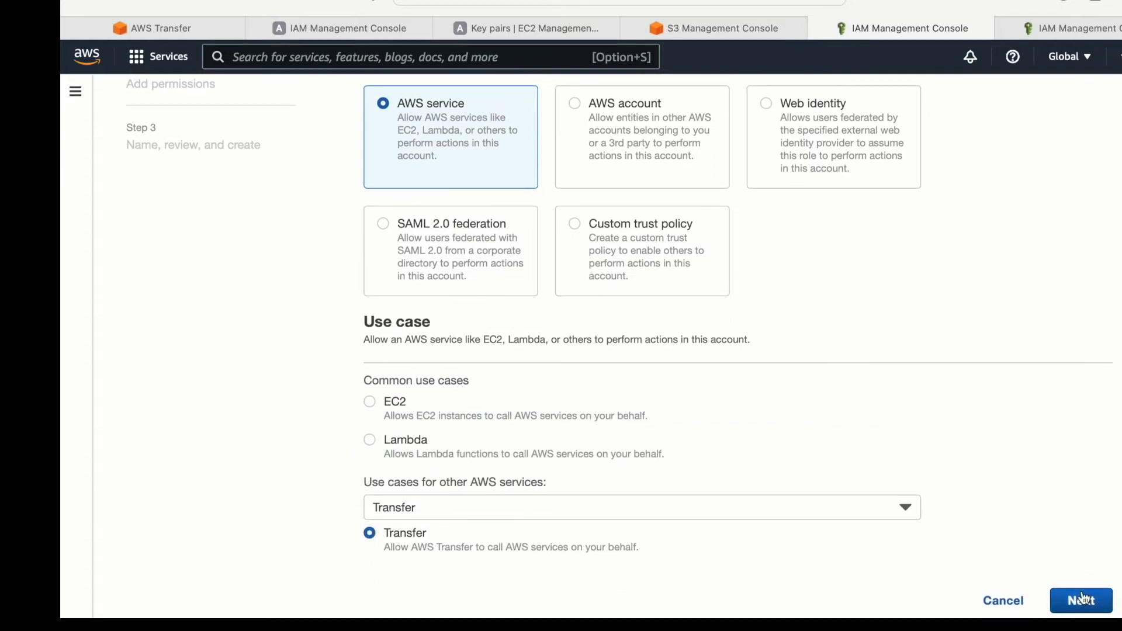
pyautogui.click(1082, 600)
# - Attach the transfer-policy-role policy to the new role and continue to the review stage
pyautogui.scroll(-1, 591, 338)
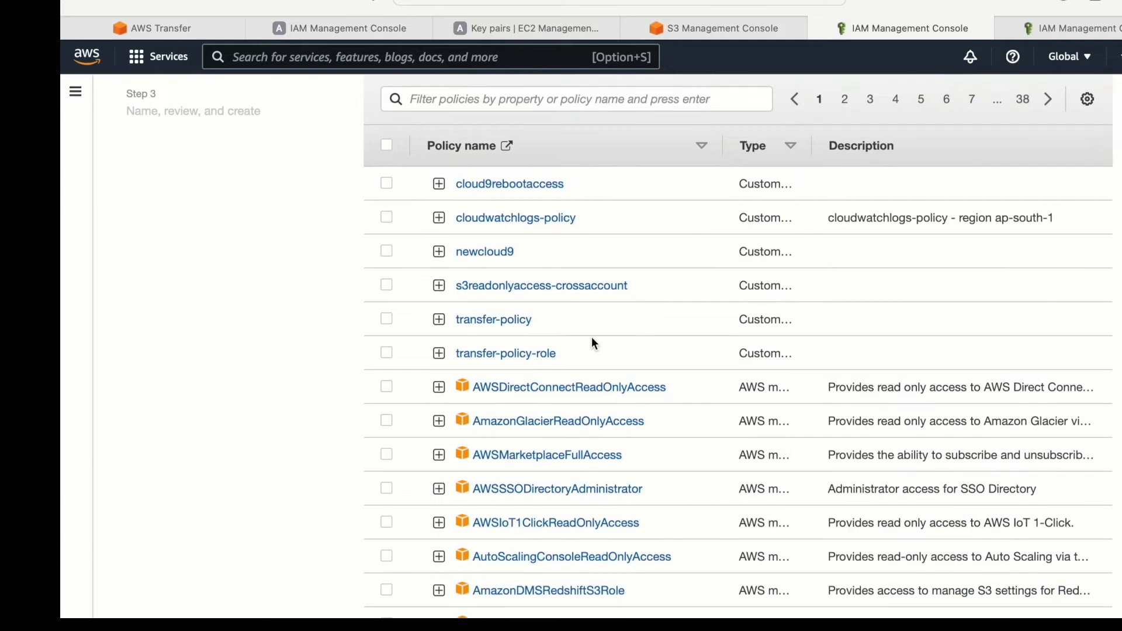
pyautogui.click(386, 353)
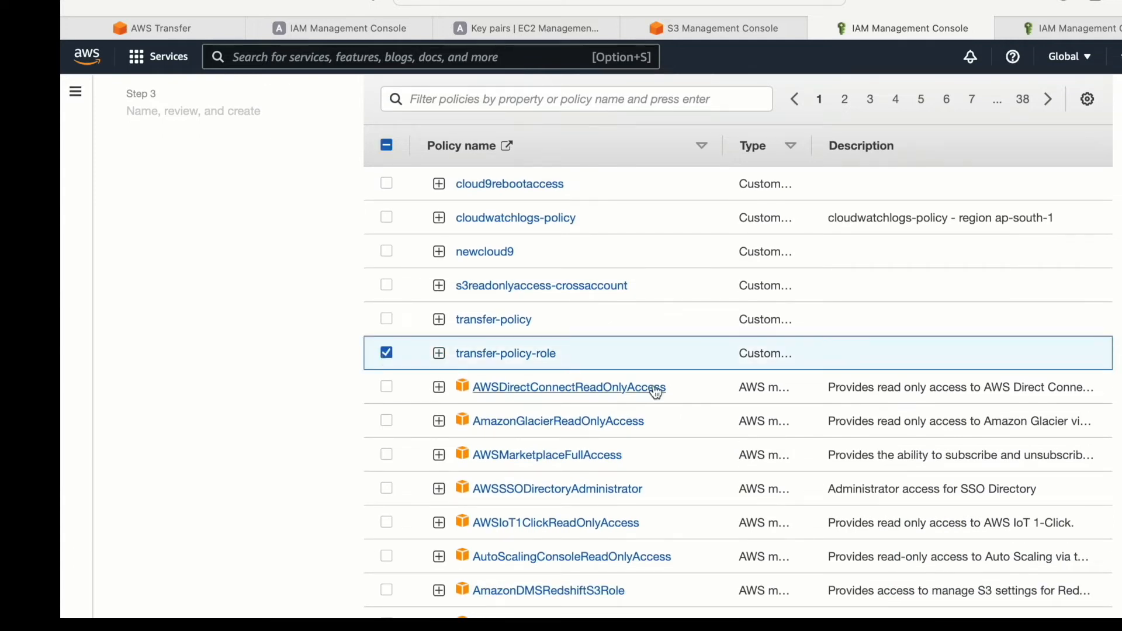
pyautogui.scroll(-10, 836, 375)
pyautogui.scroll(-3, 834, 372)
pyautogui.click(1082, 601)
# - Name the role transfer-demo, check its details and attached permissions, and create it without tags
pyautogui.scroll(-2, 998, 481)
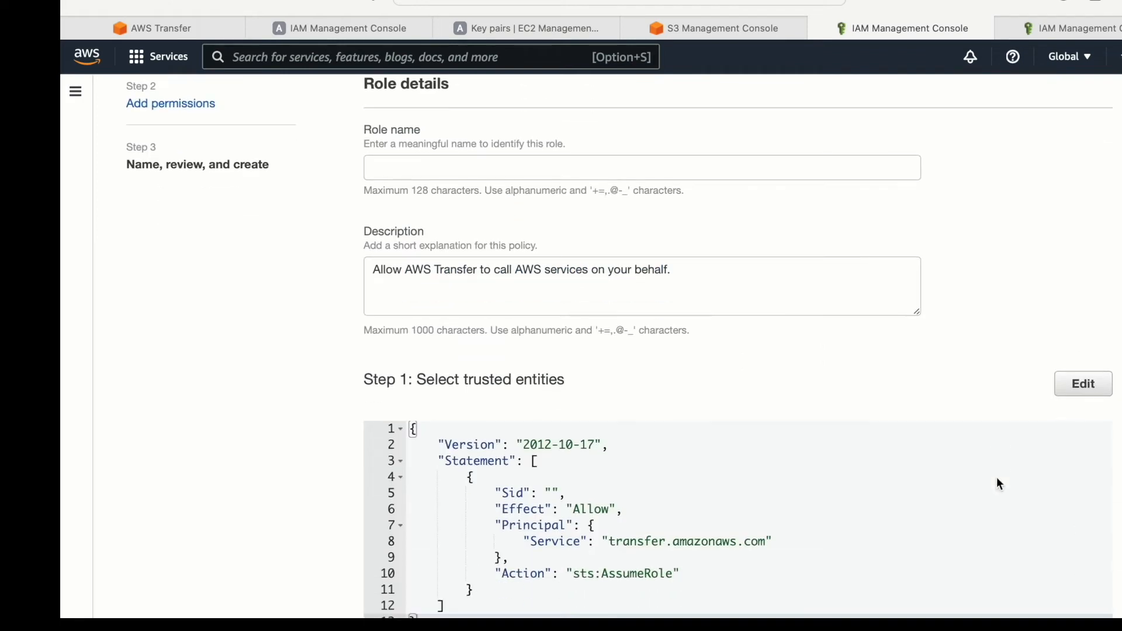
pyautogui.click(559, 166)
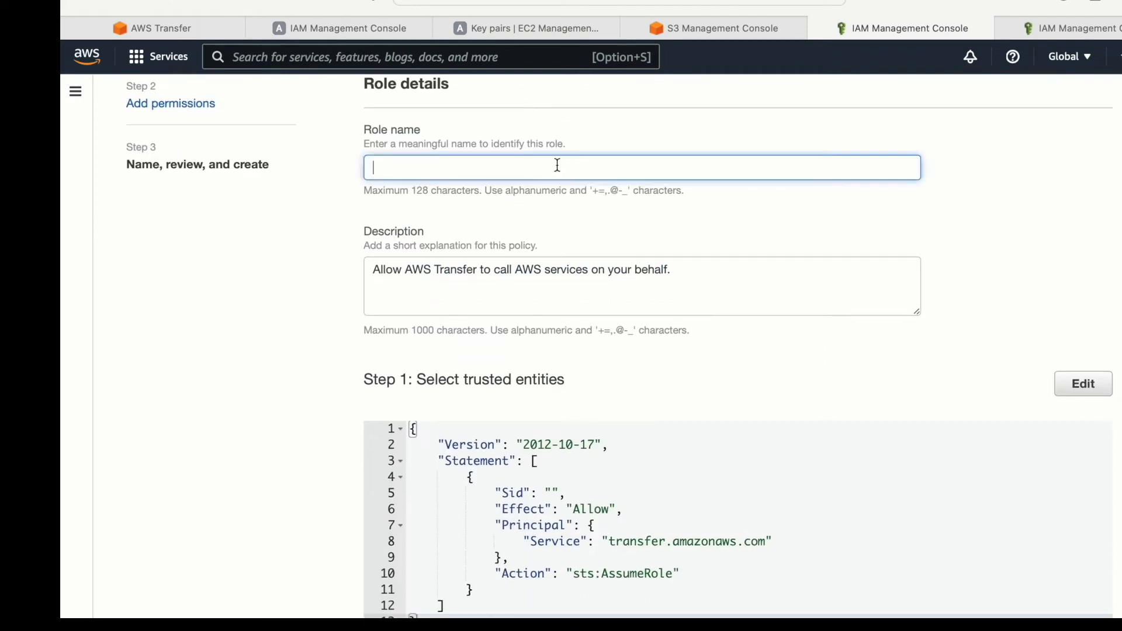
pyautogui.write('trnafer')
pyautogui.write('-demo')
pyautogui.scroll(-10, 1002, 391)
pyautogui.click(1059, 596)
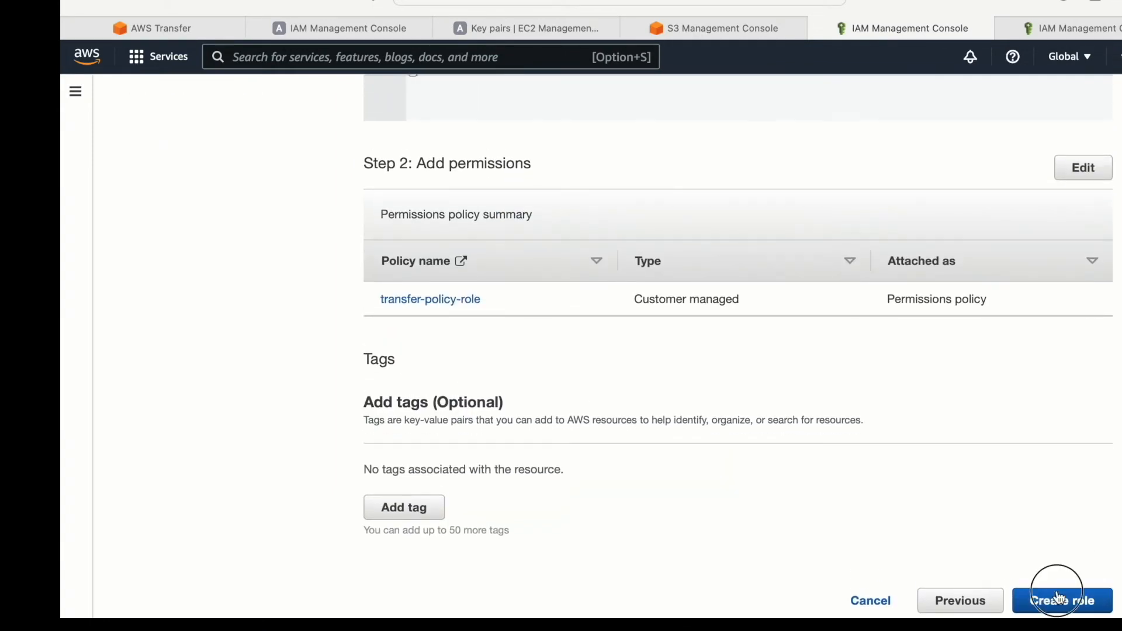
pyautogui.scroll(10, 871, 451)
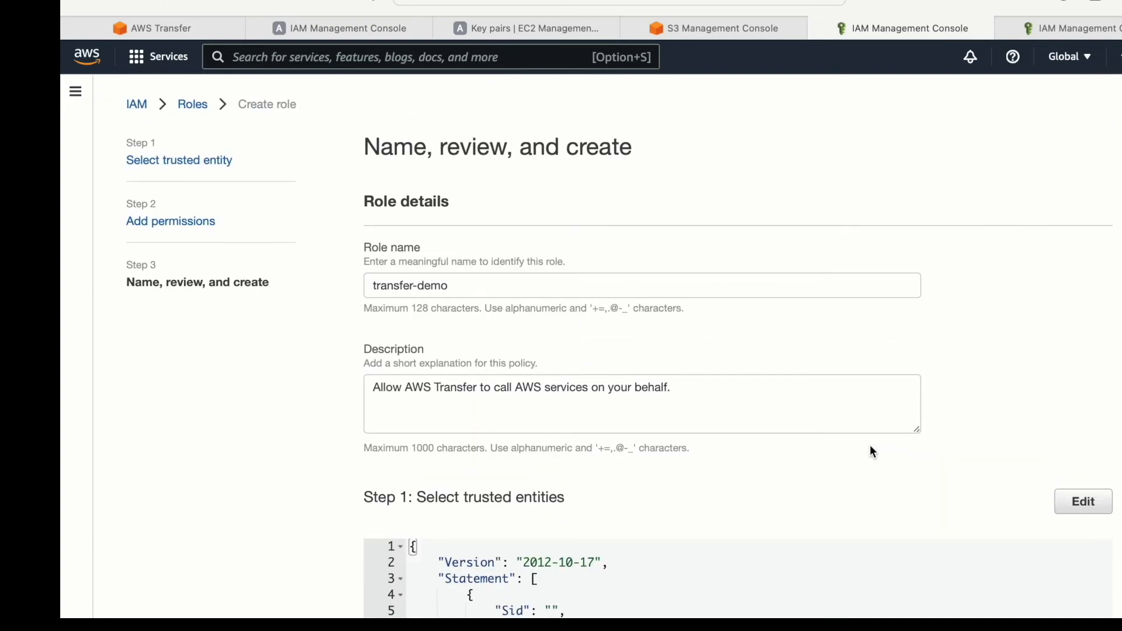
pyautogui.scroll(-10, 871, 451)
pyautogui.click(1075, 598)
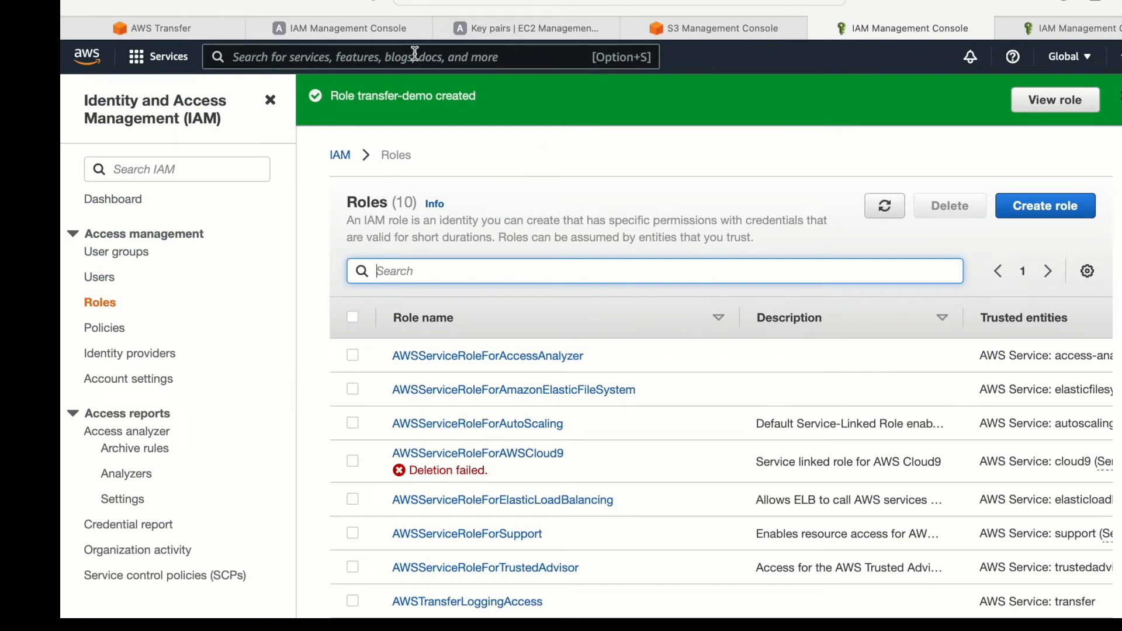
# - Return to the AWS Transfer add-user form, refresh its role list and assign the transfer-demo role
pyautogui.click(163, 36)
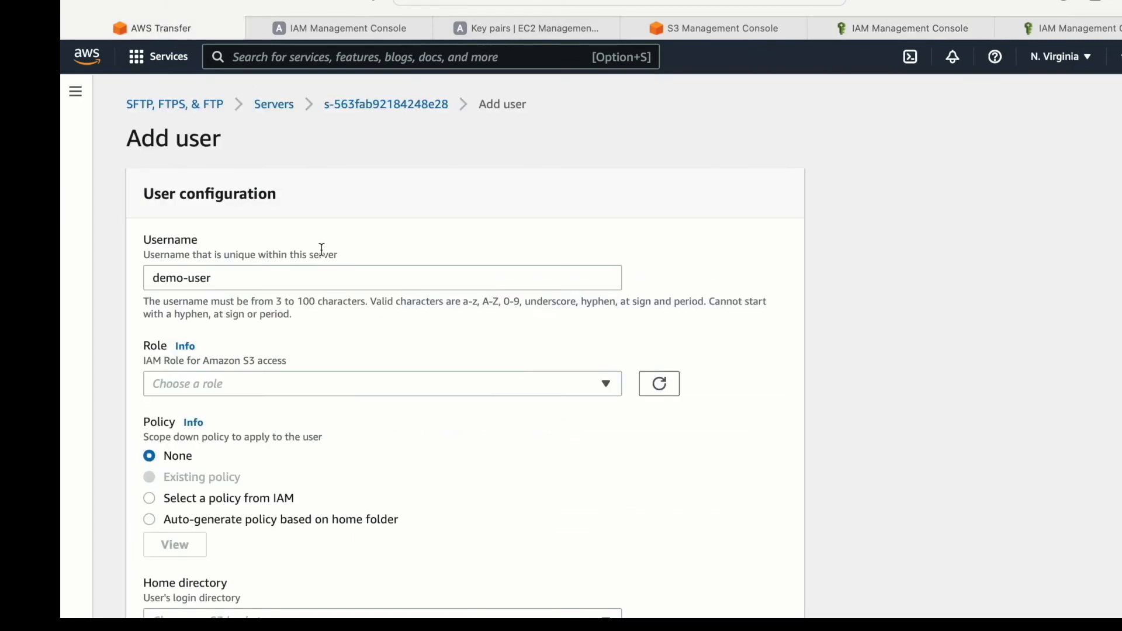
pyautogui.click(656, 388)
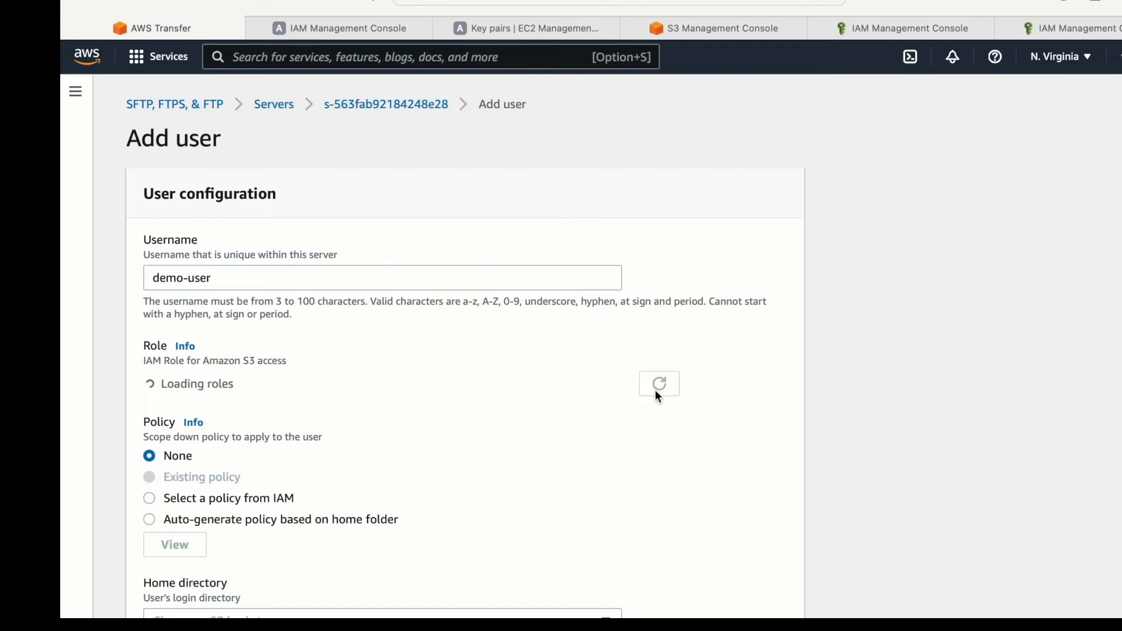
pyautogui.click(527, 388)
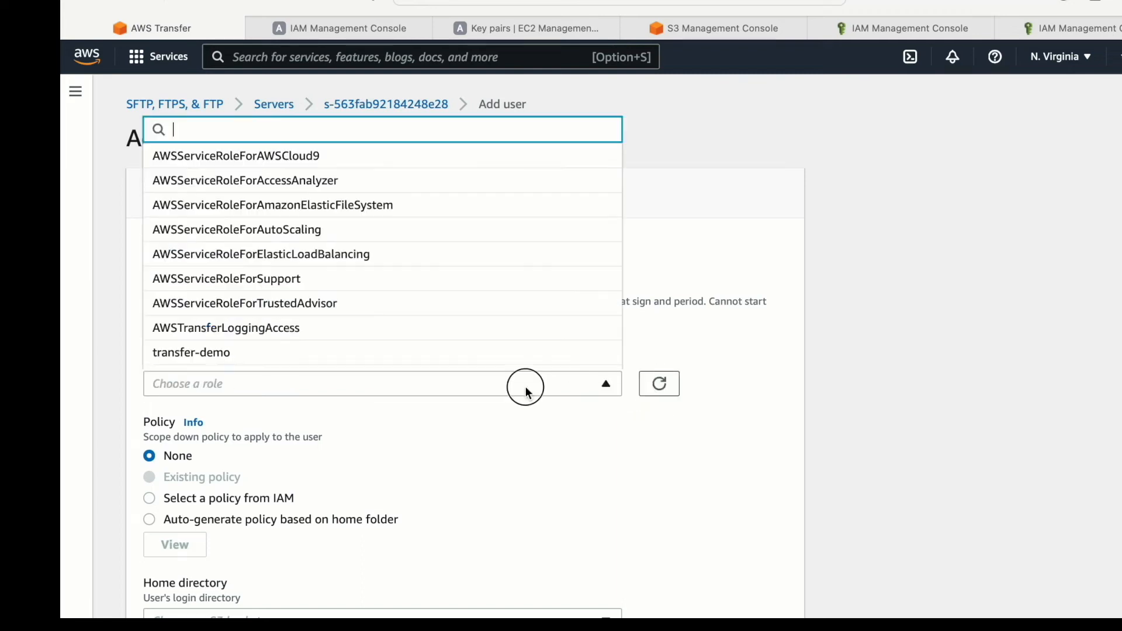
pyautogui.click(415, 349)
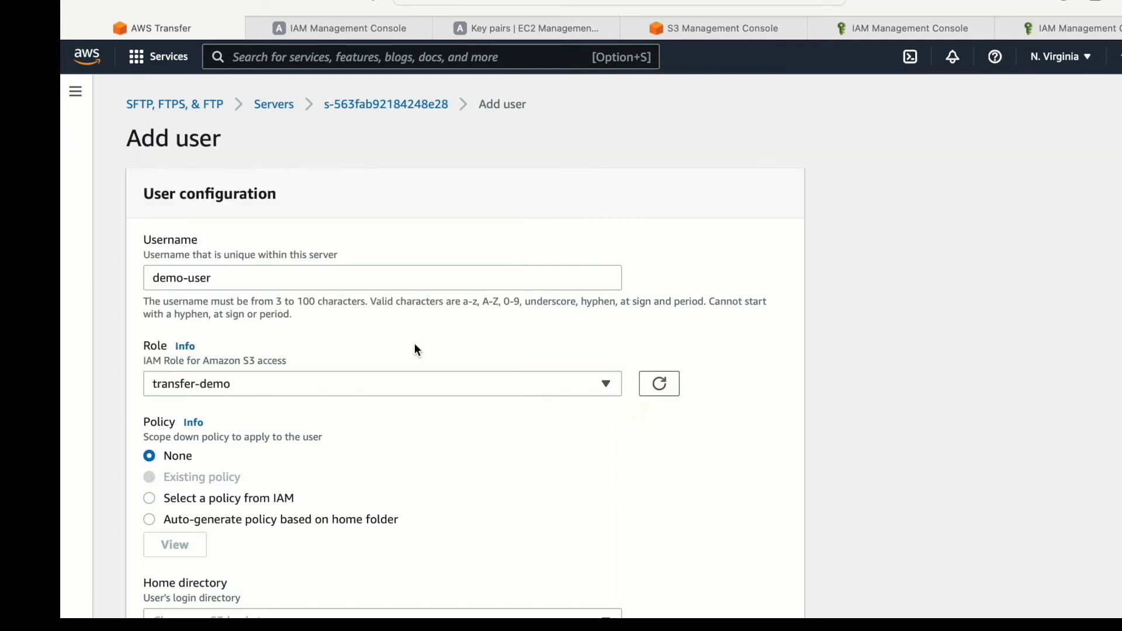
# - Set the SFTP user's home directory to the my-sourcebucket-t2 bucket
pyautogui.scroll(-1, 337, 391)
pyautogui.scroll(-5, 337, 391)
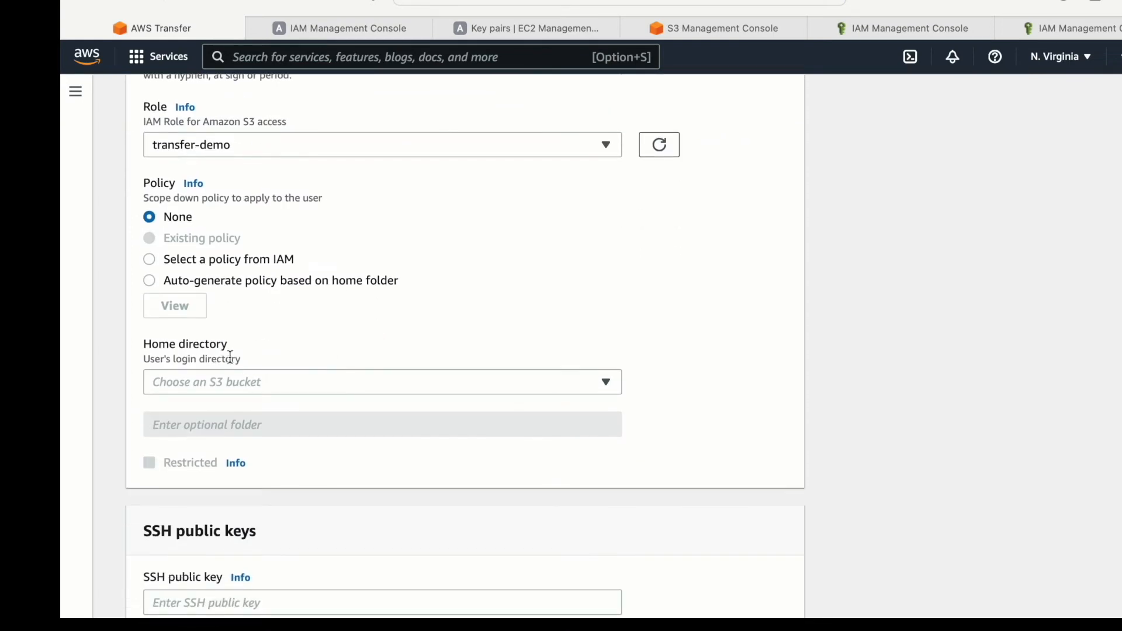
pyautogui.click(308, 386)
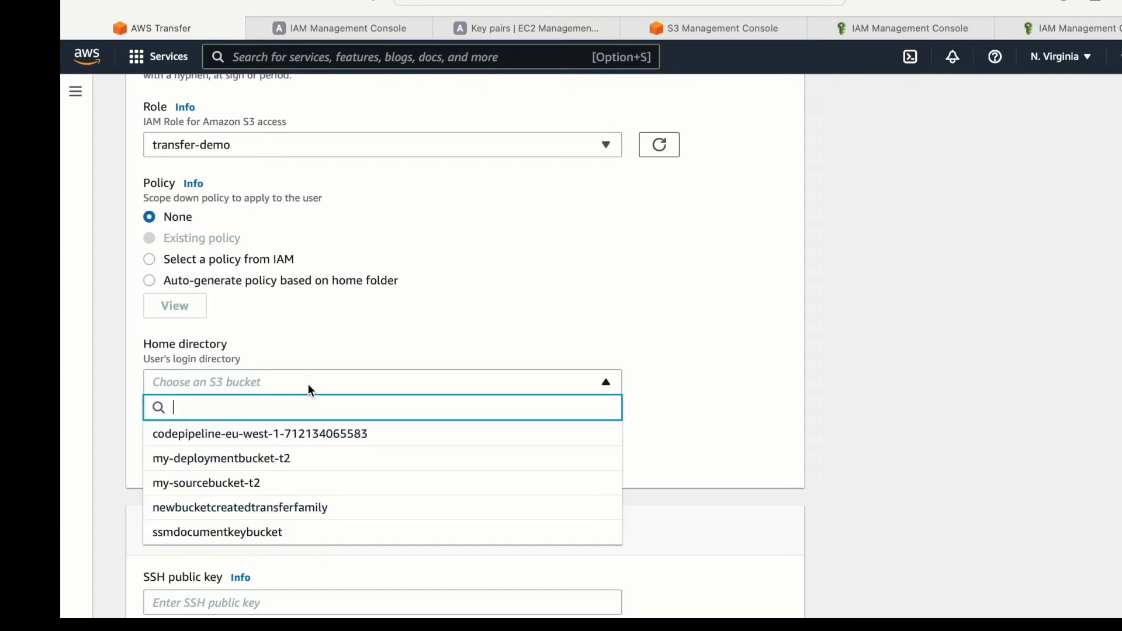
pyautogui.click(228, 483)
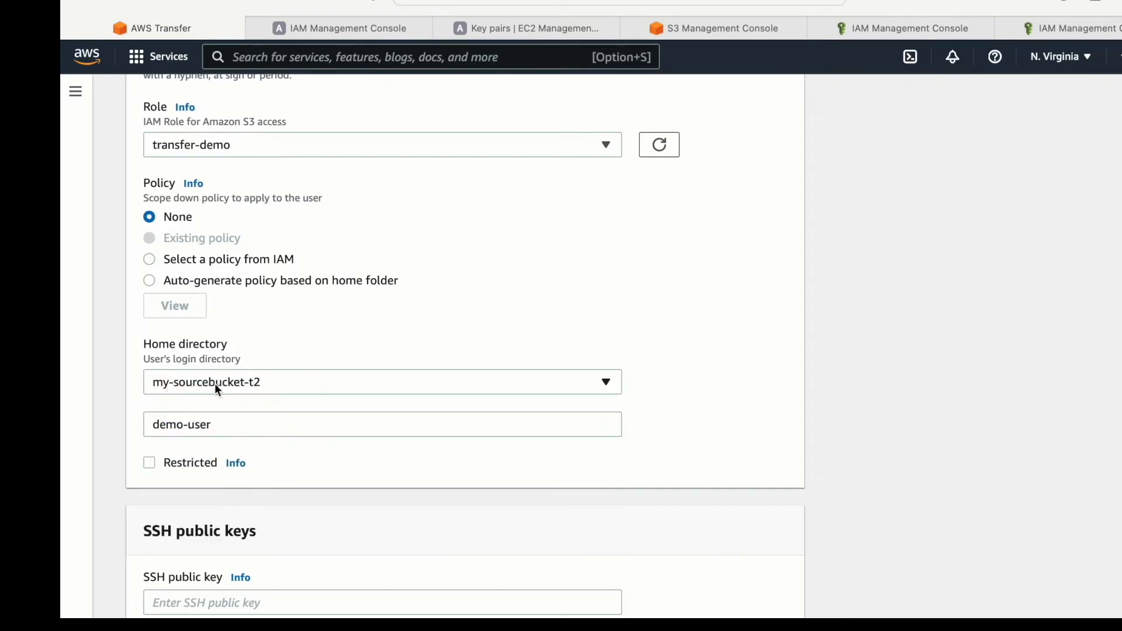
pyautogui.rightClick(218, 431)
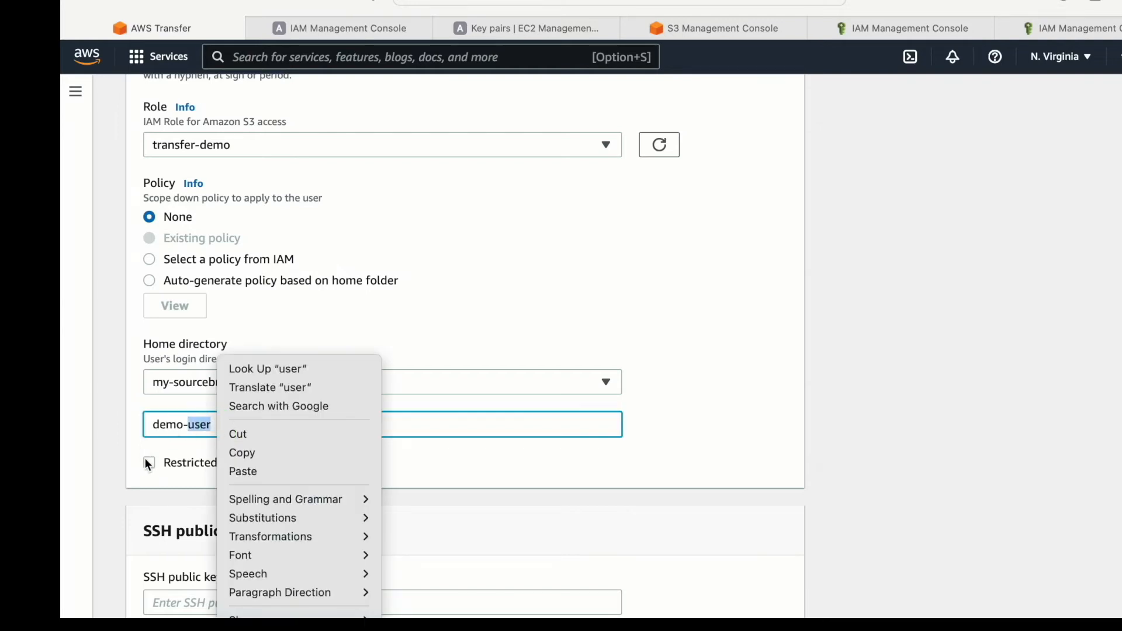
pyautogui.click(170, 478)
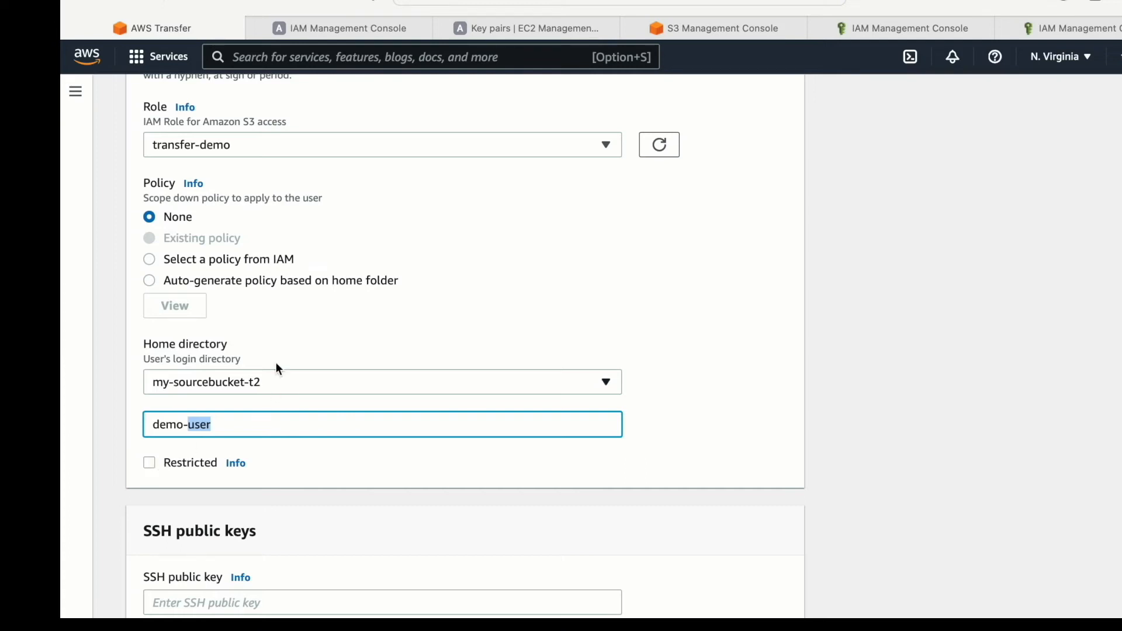
pyautogui.moveTo(220, 423); pyautogui.dragTo(183, 425)
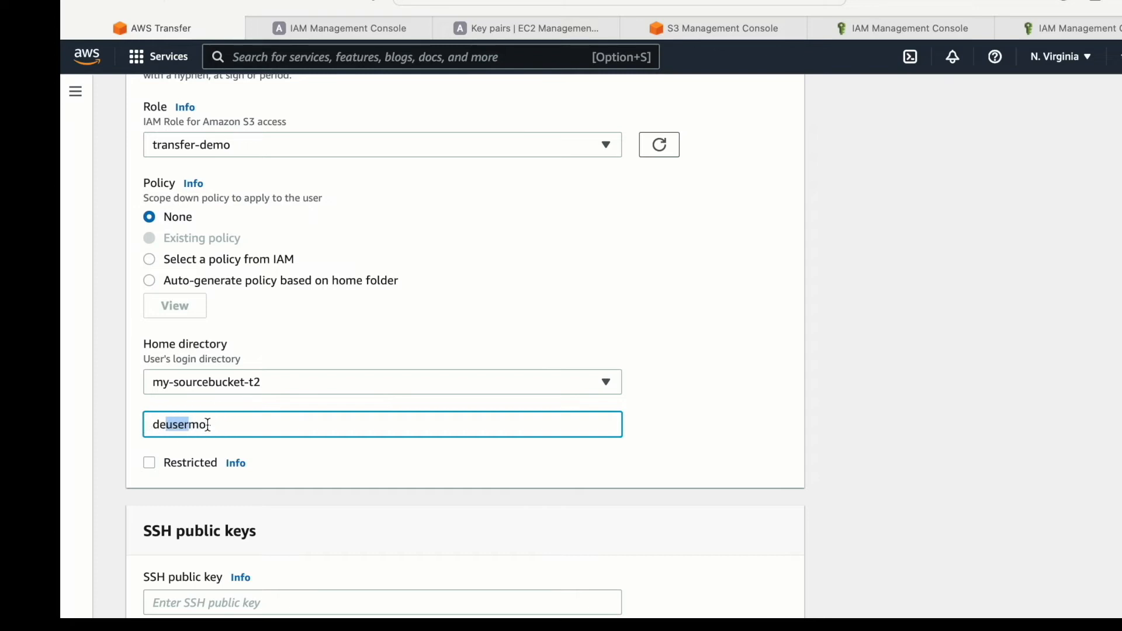
pyautogui.press('super+z')
pyautogui.click(150, 463)
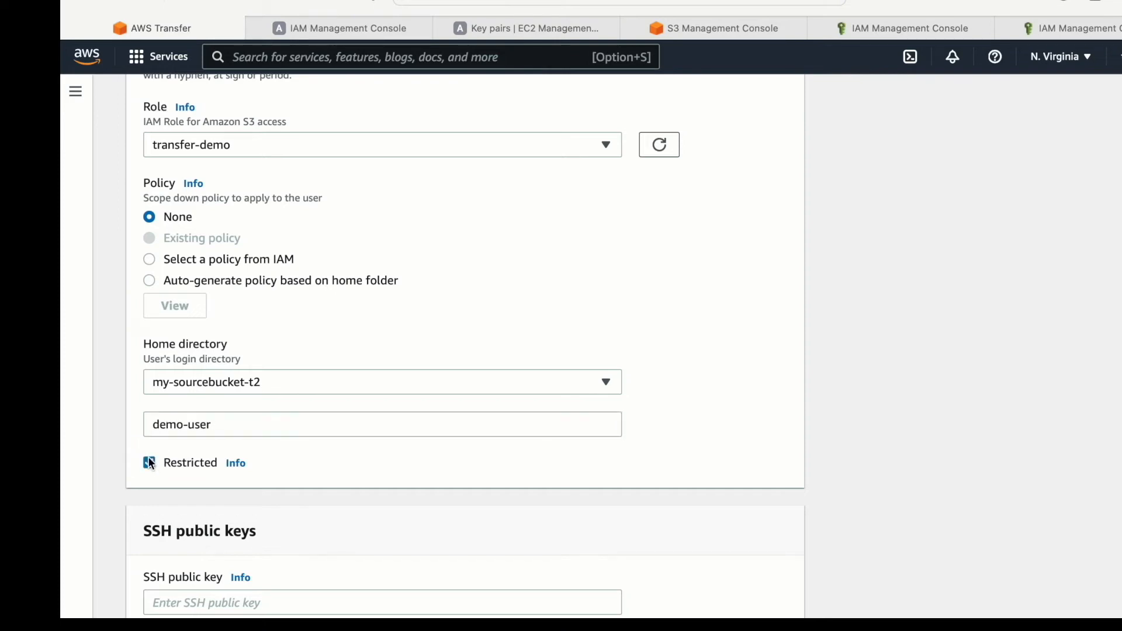
pyautogui.click(149, 463)
# - Switch to the EC2 key pairs page and start creating a new key pair for the user's SSH key
pyautogui.scroll(-5, 275, 381)
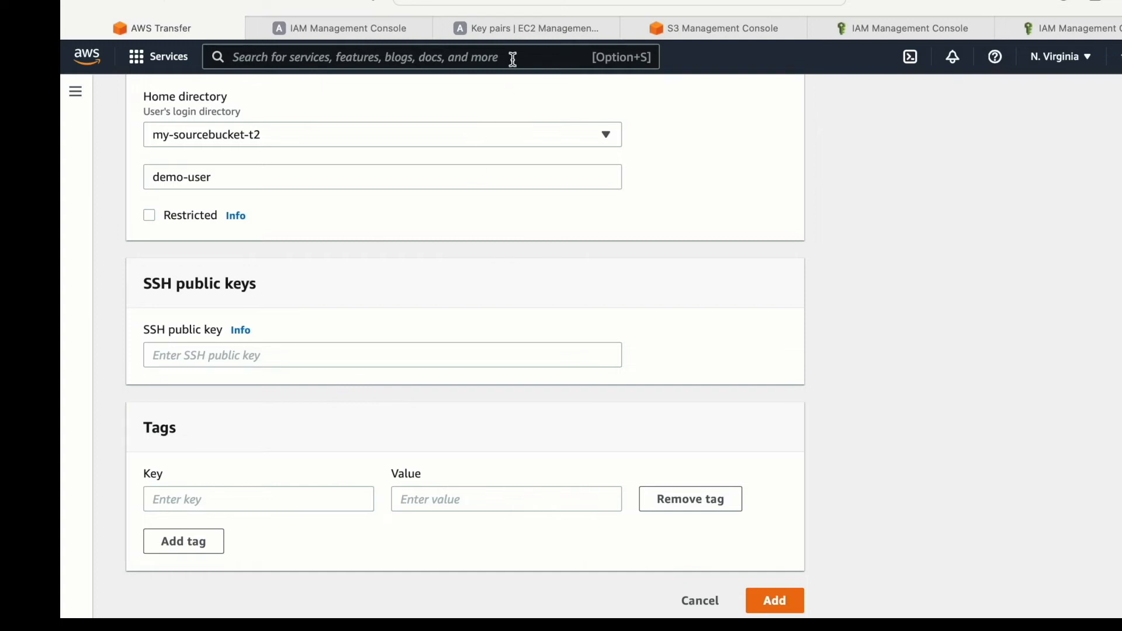
pyautogui.click(508, 31)
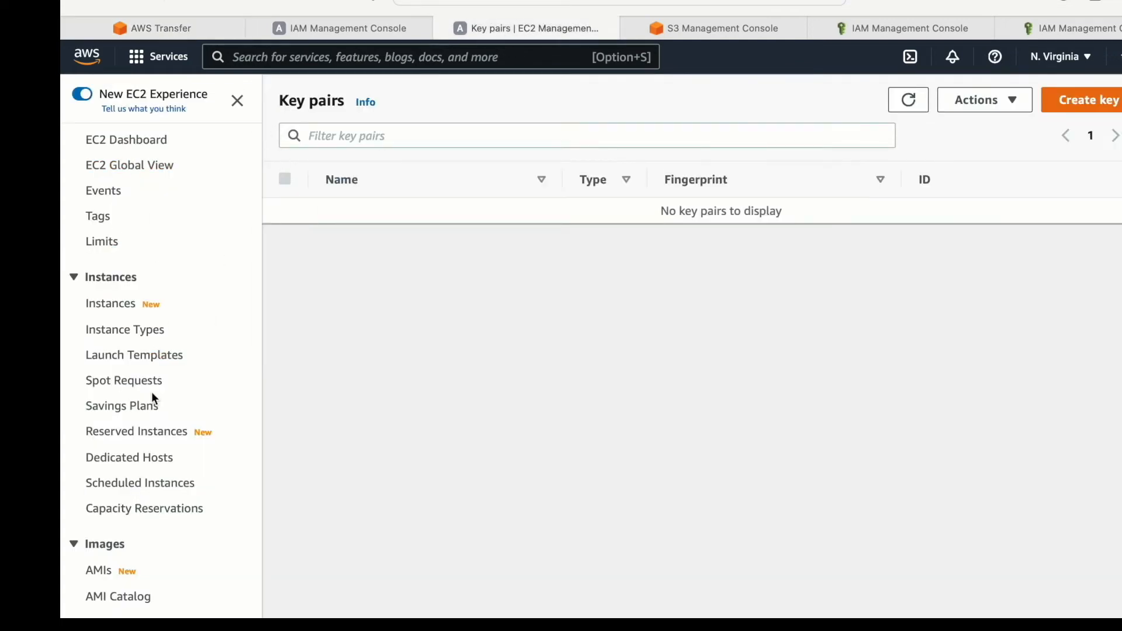
pyautogui.scroll(-3, 138, 538)
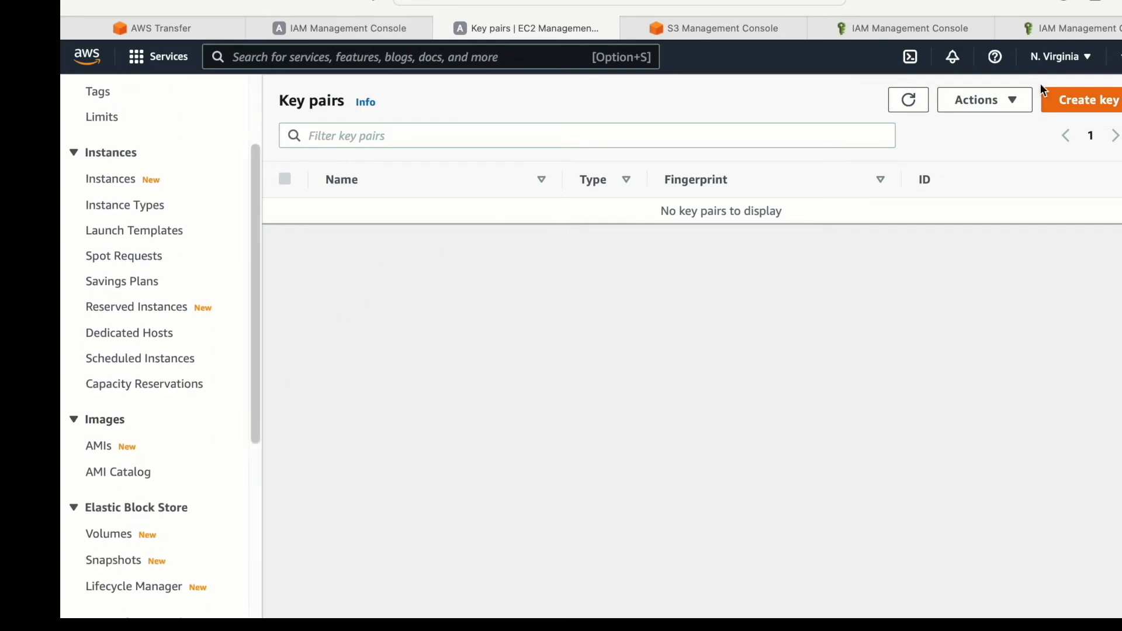
pyautogui.click(1080, 99)
pyautogui.click(265, 305)
pyautogui.write('tranf')
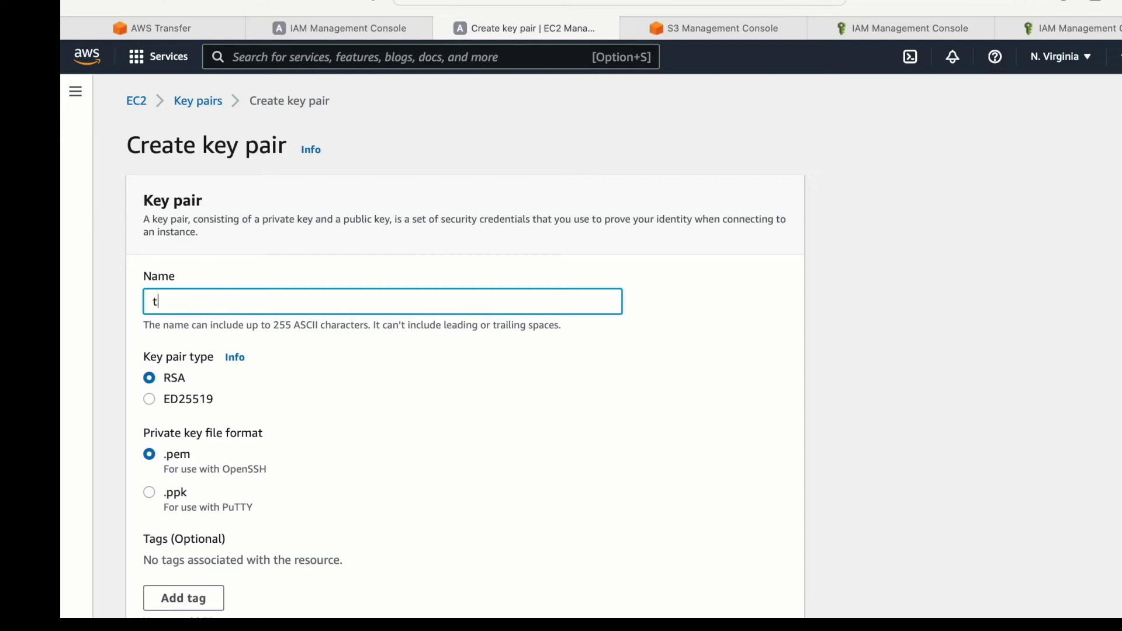
pyautogui.press('BackSpace')
pyautogui.write('sfer')
pyautogui.press('BackSpace')
pyautogui.press('BackSpace')
pyautogui.press('BackSpace')
pyautogui.press('BackSpace')
pyautogui.press('BackSpace')
# - Name the key pair demo-key and create it with the RSA type and .pem file format
pyautogui.press('BackSpace')
pyautogui.press('BackSpace')
pyautogui.press('BackSpace')
pyautogui.write('demo')
pyautogui.press('BackSpace')
pyautogui.write('o-key')
pyautogui.scroll(-2, 287, 453)
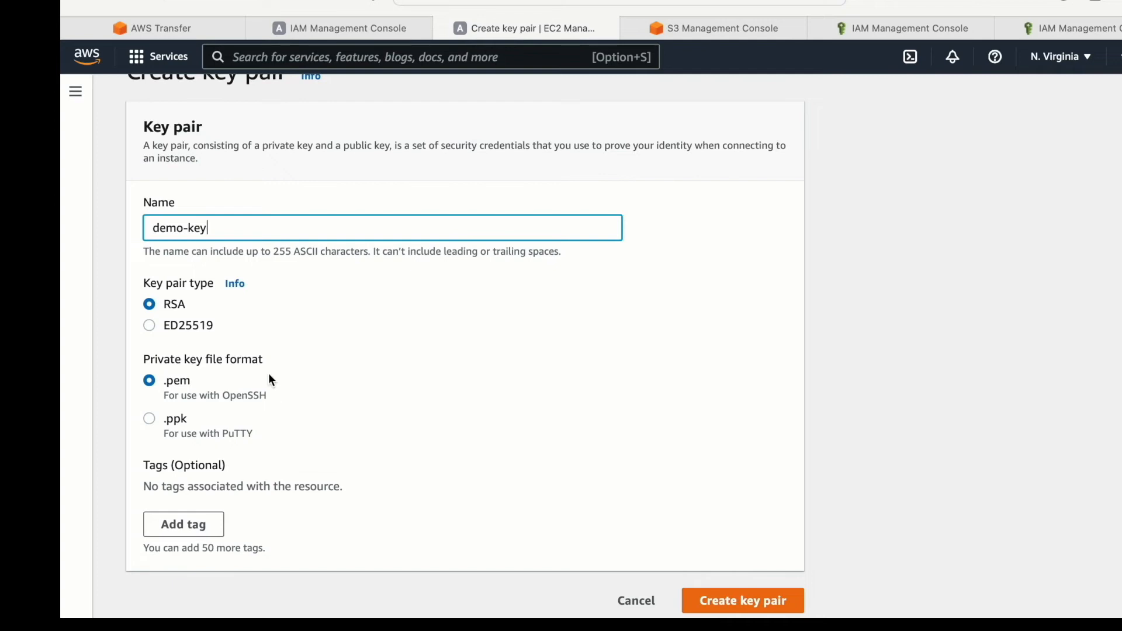
pyautogui.click(759, 603)
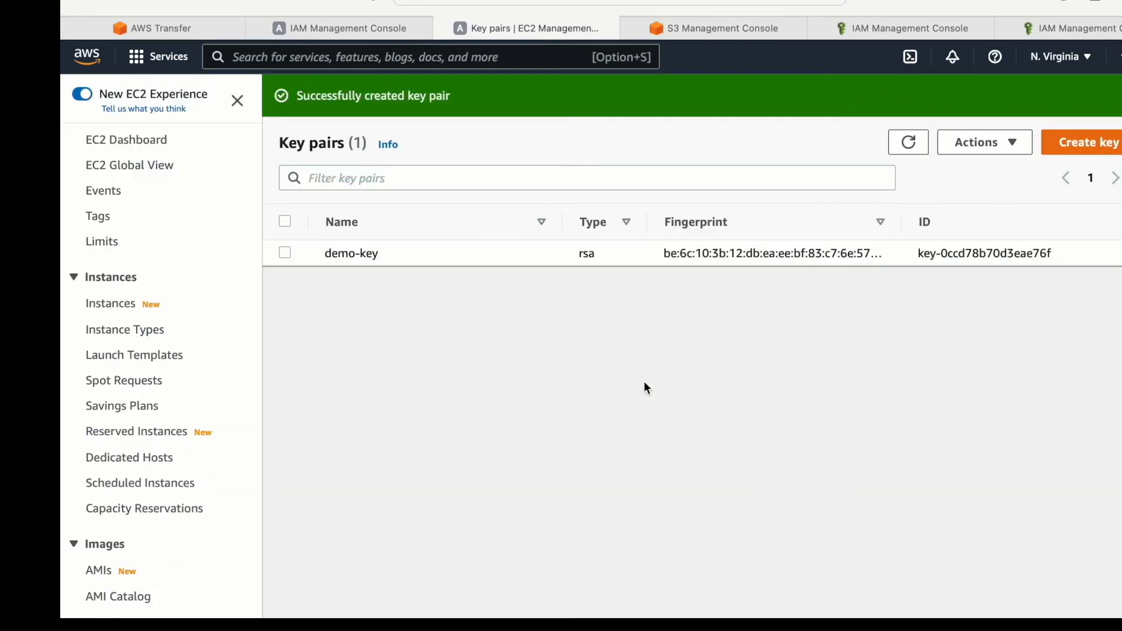
# - Open the downloaded demo-key.pem in PyCharm, trusting the project, allowing access to the Downloads folder and staying in LightEdit mode
pyautogui.click(963, 627)
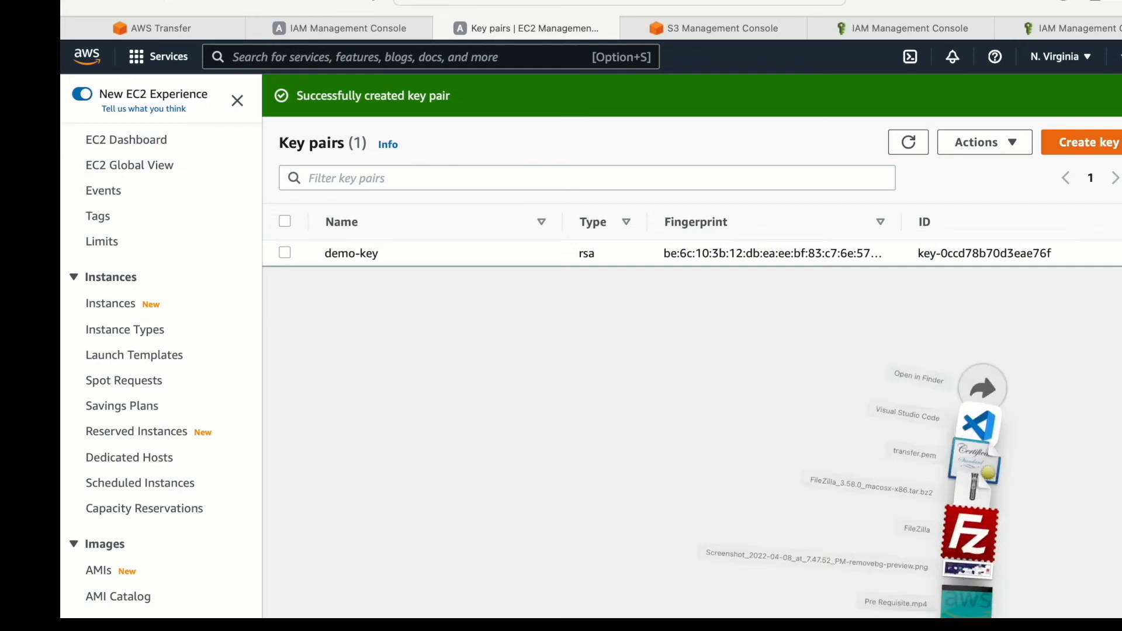
pyautogui.click(1003, 241)
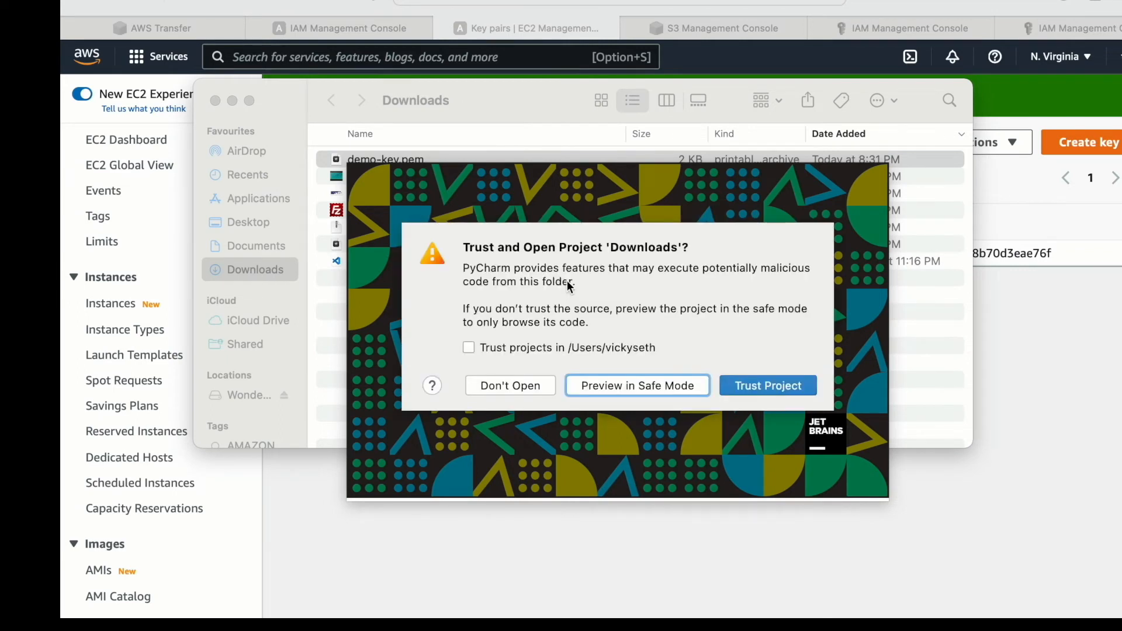
pyautogui.click(770, 386)
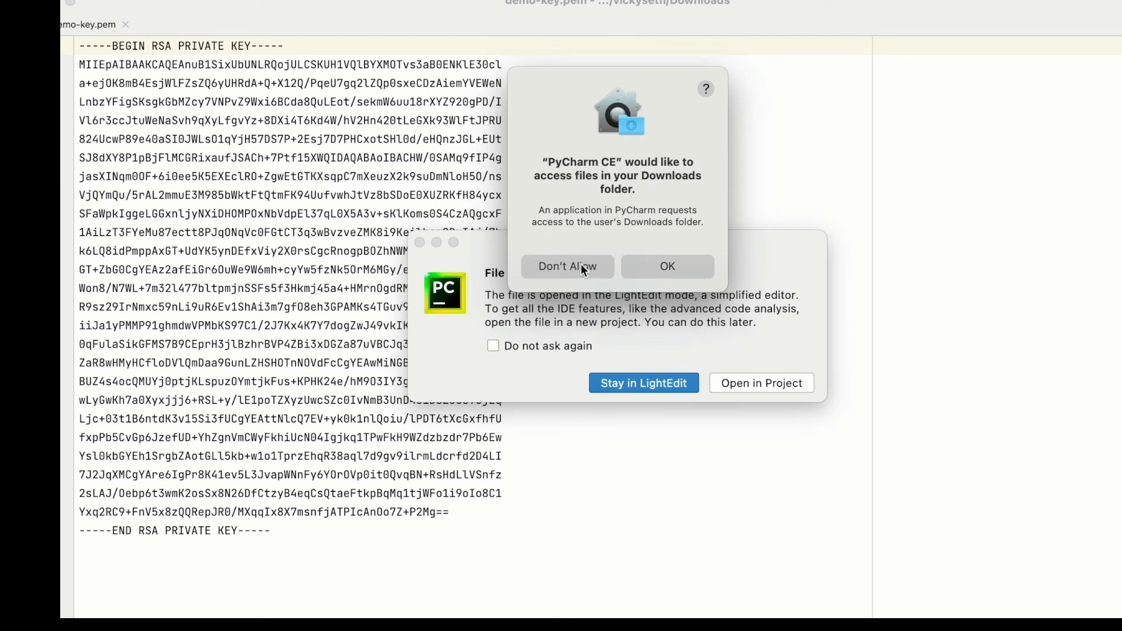
pyautogui.click(677, 265)
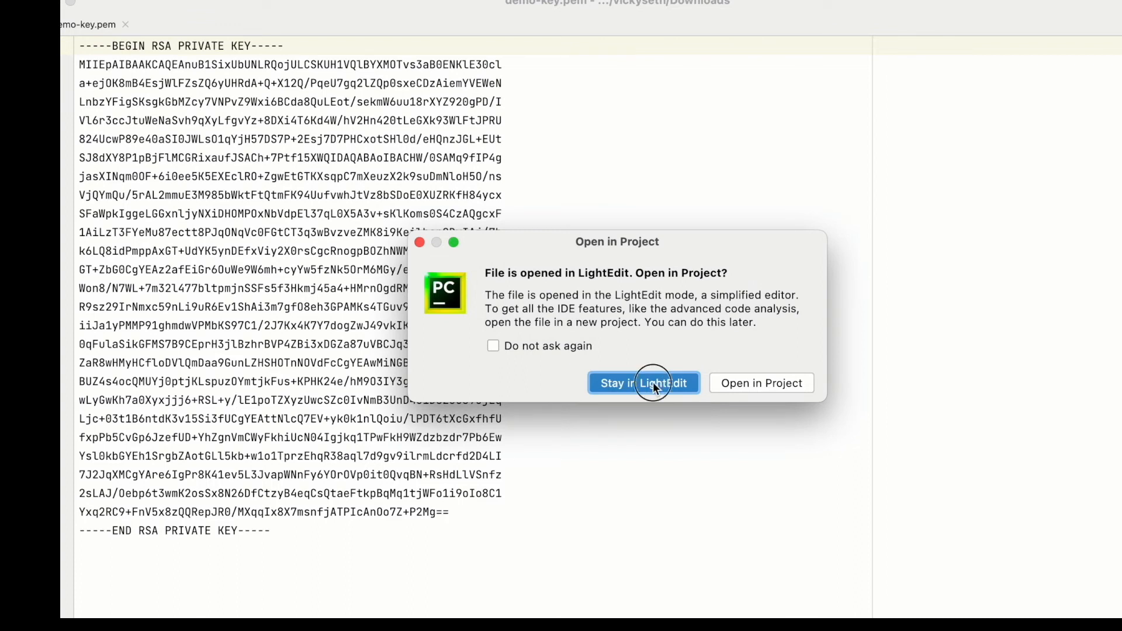
pyautogui.click(654, 382)
# - Highlight the private key text in demo-key.pem, close the editor and return to the EC2 key pairs page
pyautogui.moveTo(490, 21); pyautogui.dragTo(529, 1)
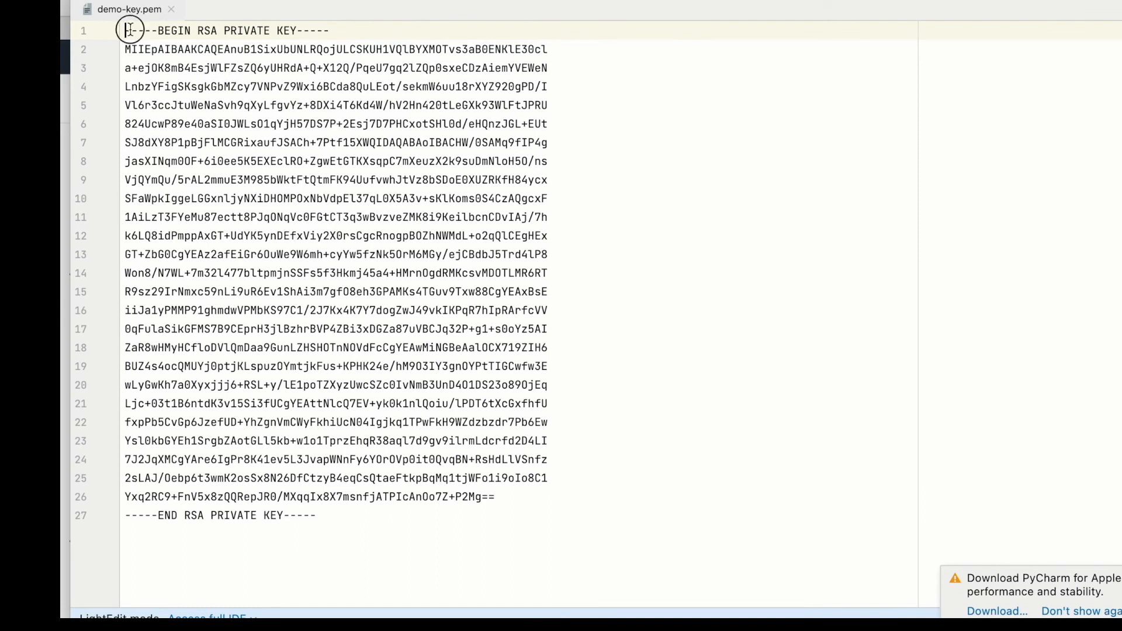
pyautogui.moveTo(131, 30); pyautogui.dragTo(356, 348)
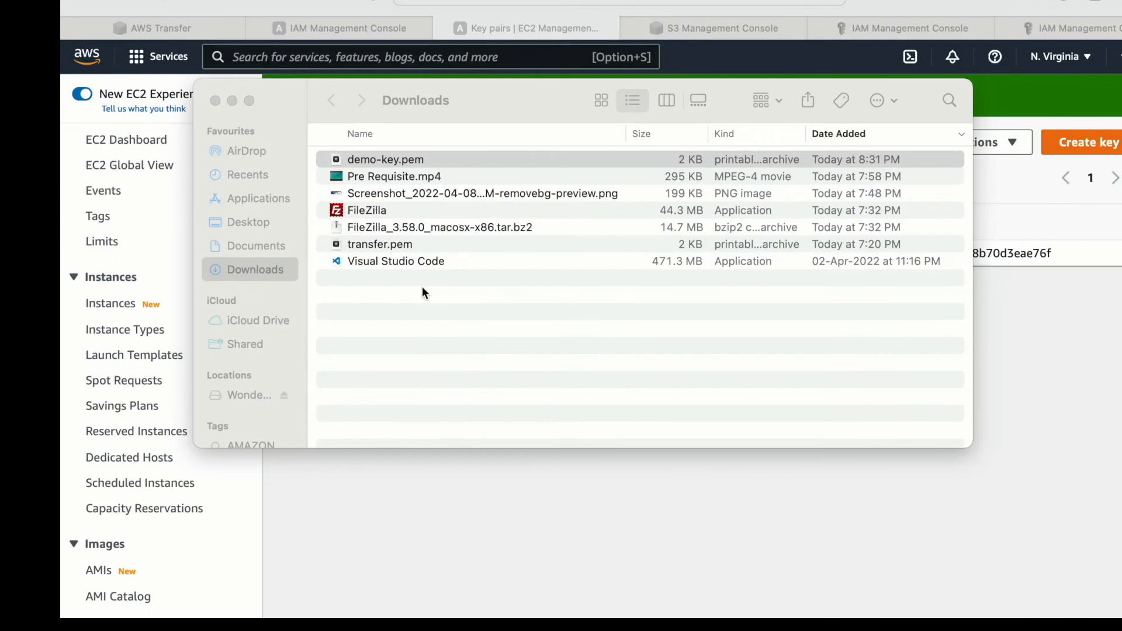
pyautogui.click(491, 491)
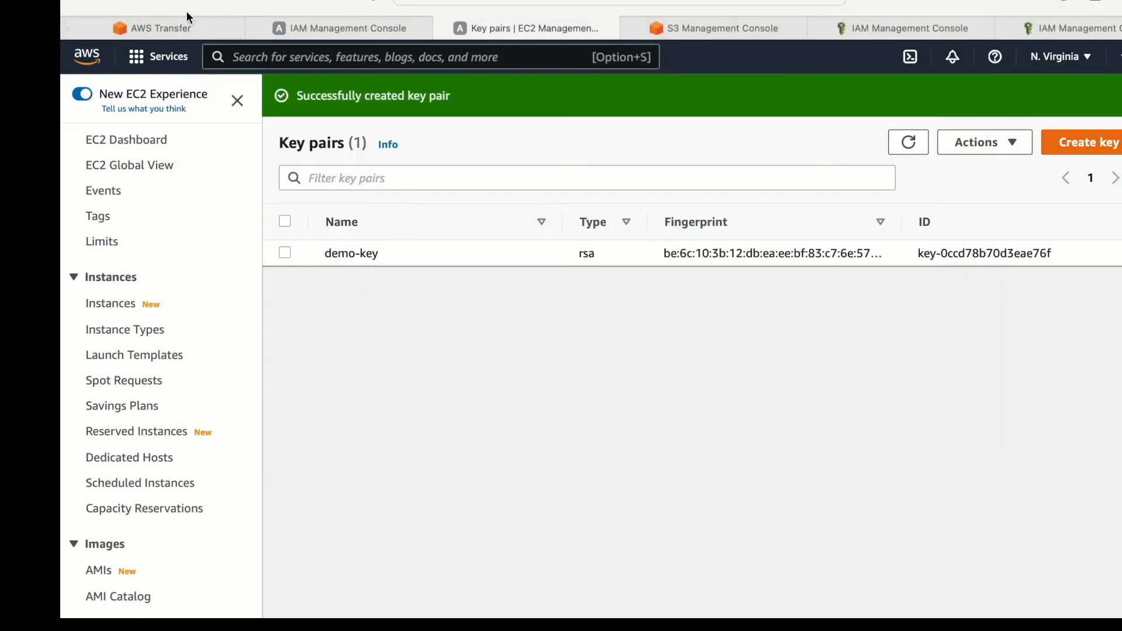
# - Return to the SSH public key field of the AWS Transfer user form, switch to Terminal and list the Downloads folder's files
pyautogui.click(167, 24)
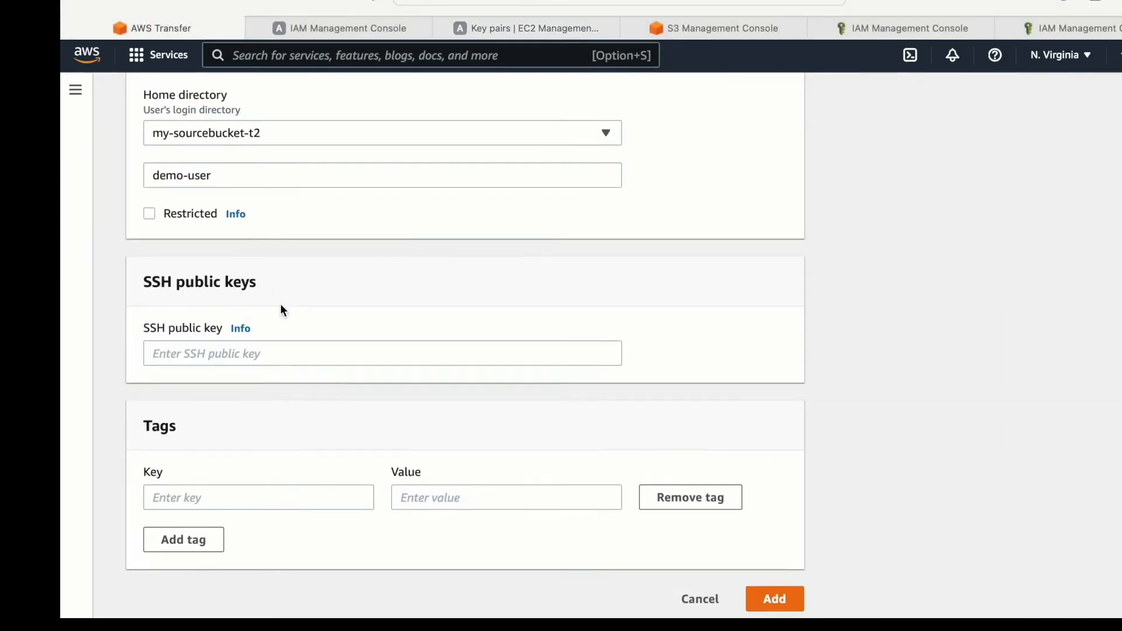
pyautogui.moveTo(145, 331); pyautogui.dragTo(252, 337)
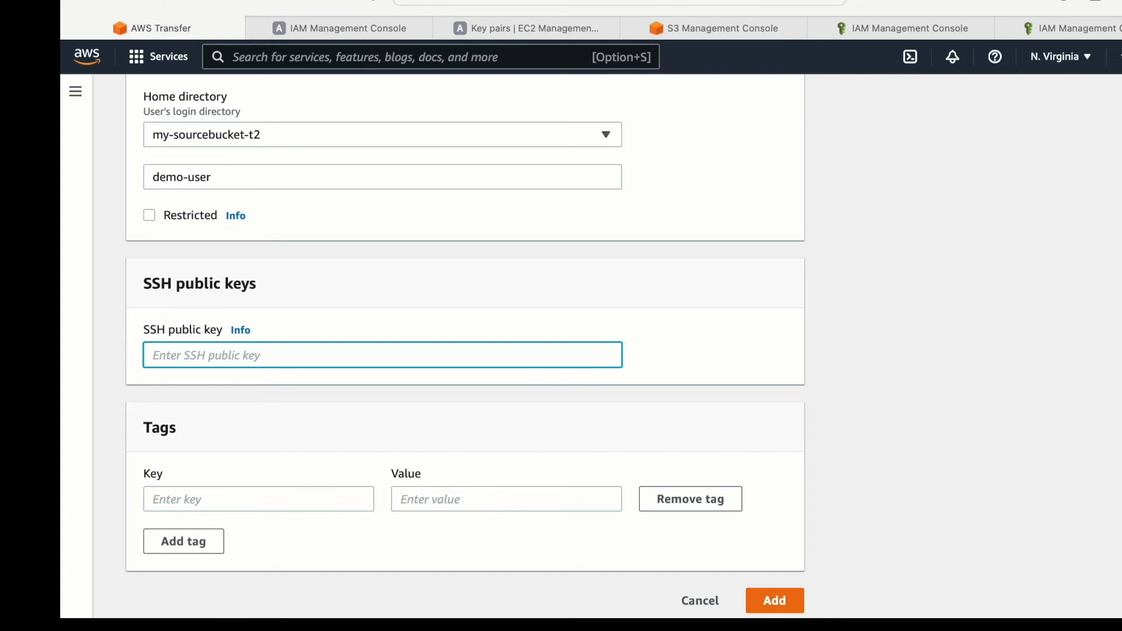
pyautogui.click(968, 625)
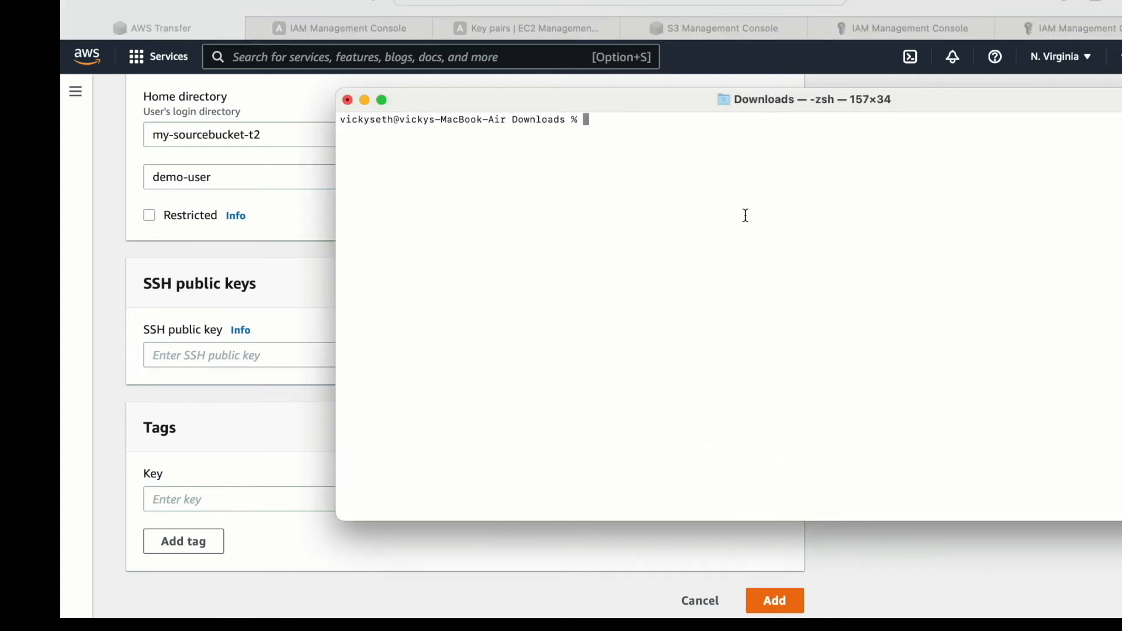
pyautogui.moveTo(530, 119); pyautogui.dragTo(664, 210)
pyautogui.write('ls')
pyautogui.press('Return')
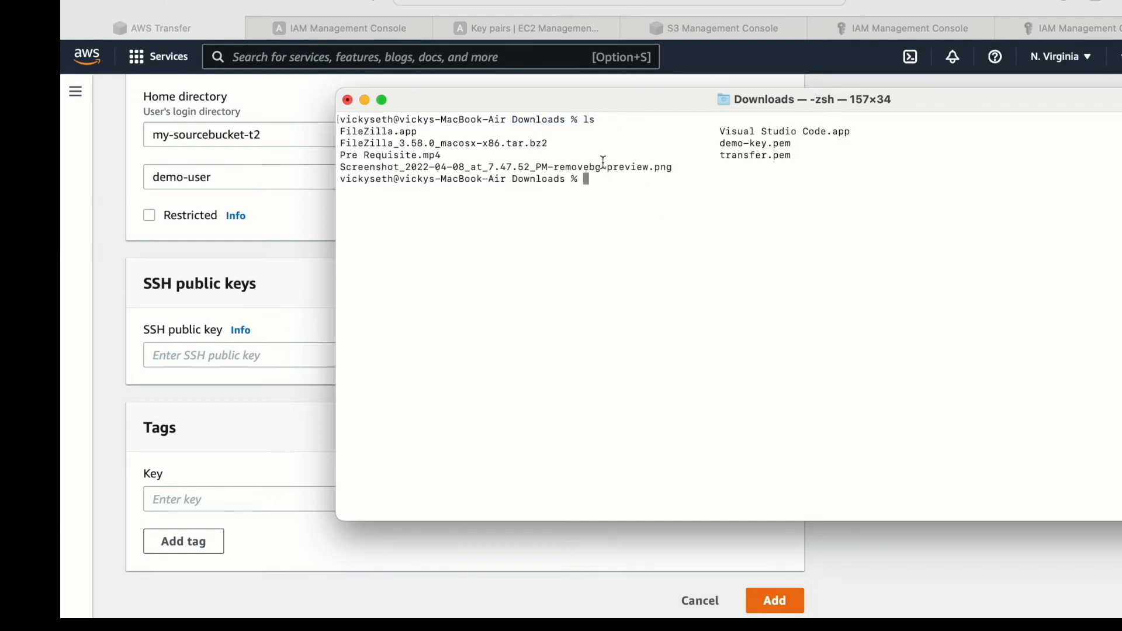
# - Try to generate the public key from the private key file with ssh-keygen -y -f demo-key.pem
pyautogui.moveTo(726, 147); pyautogui.dragTo(793, 147)
pyautogui.click(709, 193)
pyautogui.write('ssh-keygen -y -f demo-')
pyautogui.press('Tab')
pyautogui.press('Return')
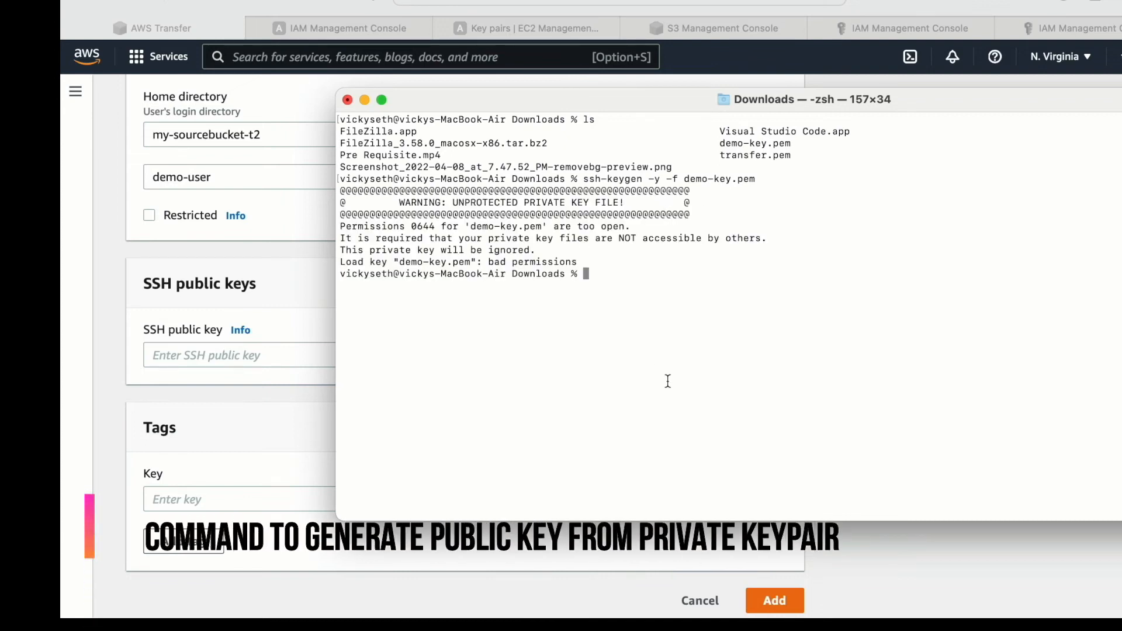
# - Restrict the private key file's permissions with chmod 400 demo-key.pem
pyautogui.write('chmod 400 d')
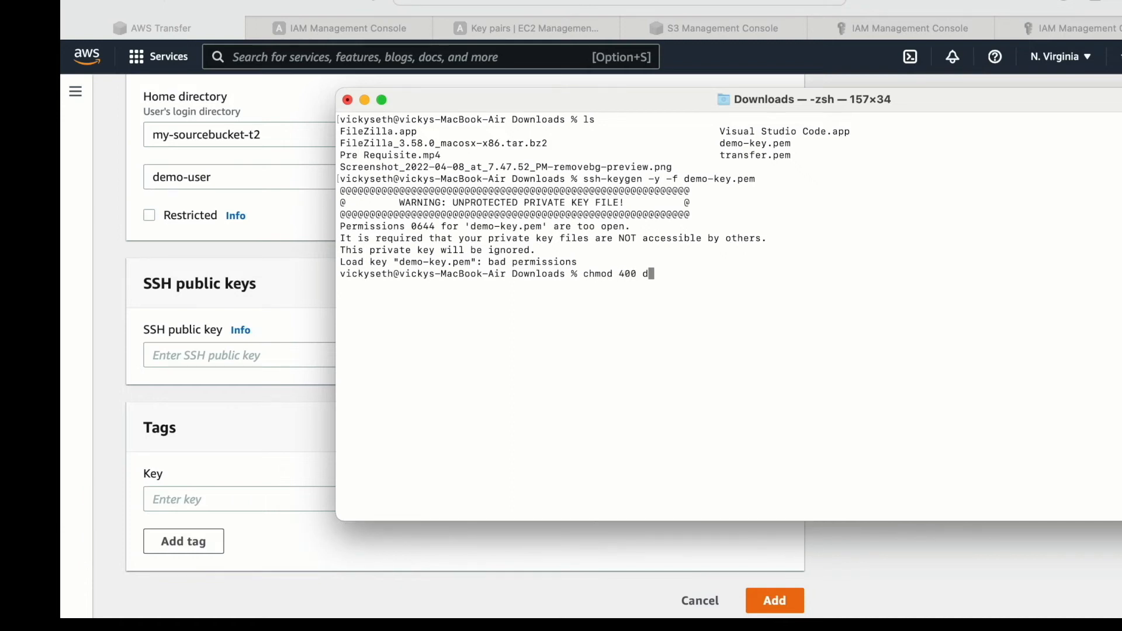
pyautogui.write('emo-key.pem')
pyautogui.press('Return')
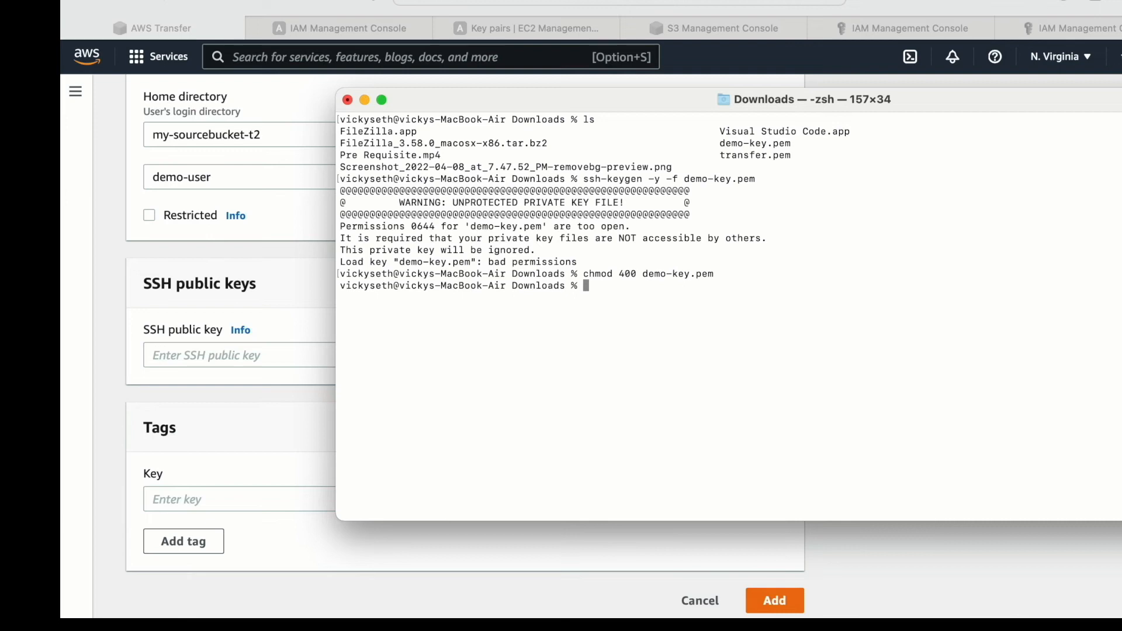
# - Run ssh-keygen -y -f demo-key.pem again and copy the complete ssh-rsa public key output
pyautogui.press('Up')
pyautogui.press('Up')
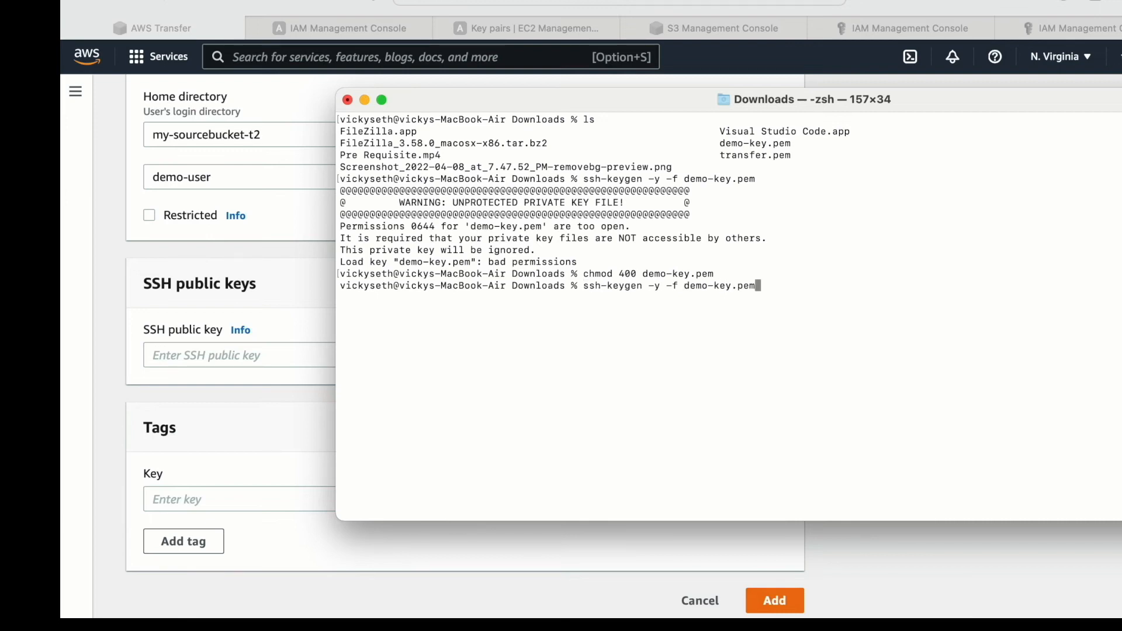
pyautogui.press('Return')
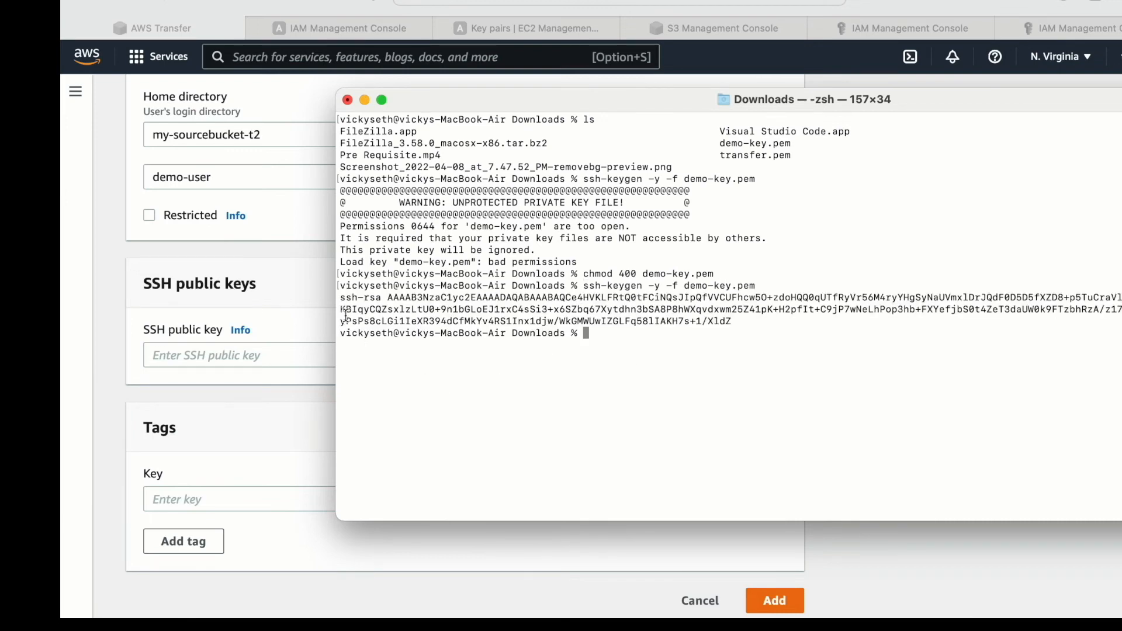
pyautogui.moveTo(342, 302); pyautogui.dragTo(730, 318)
pyautogui.rightClick(729, 316)
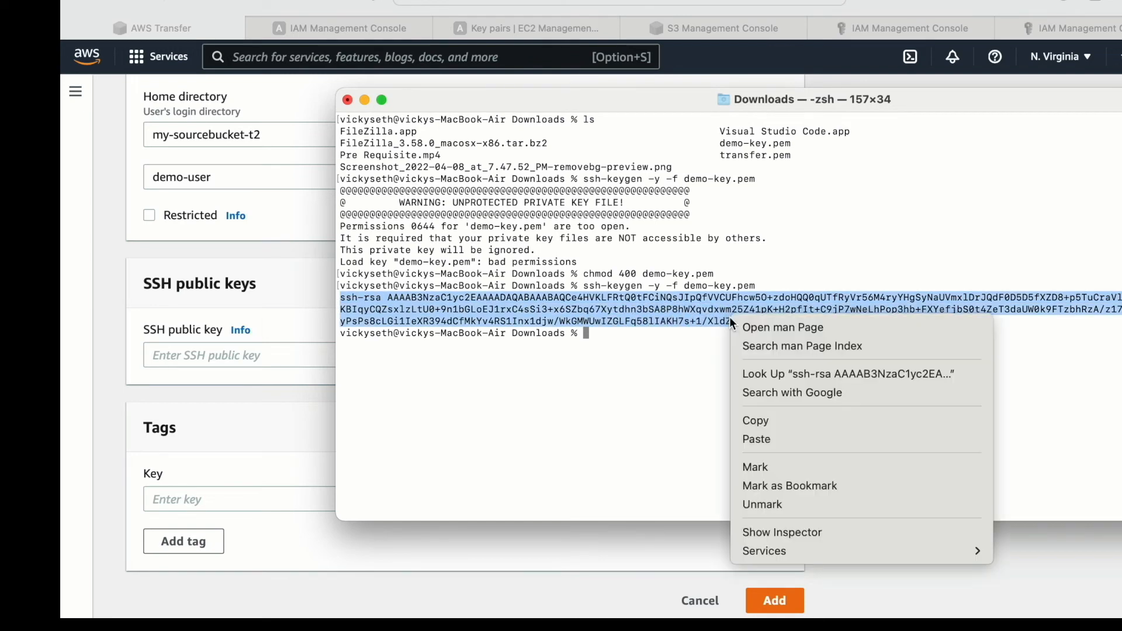
pyautogui.click(764, 418)
# - Paste the copied public key as demo-user's SSH public key in AWS Transfer and add the user to the server
pyautogui.click(245, 353)
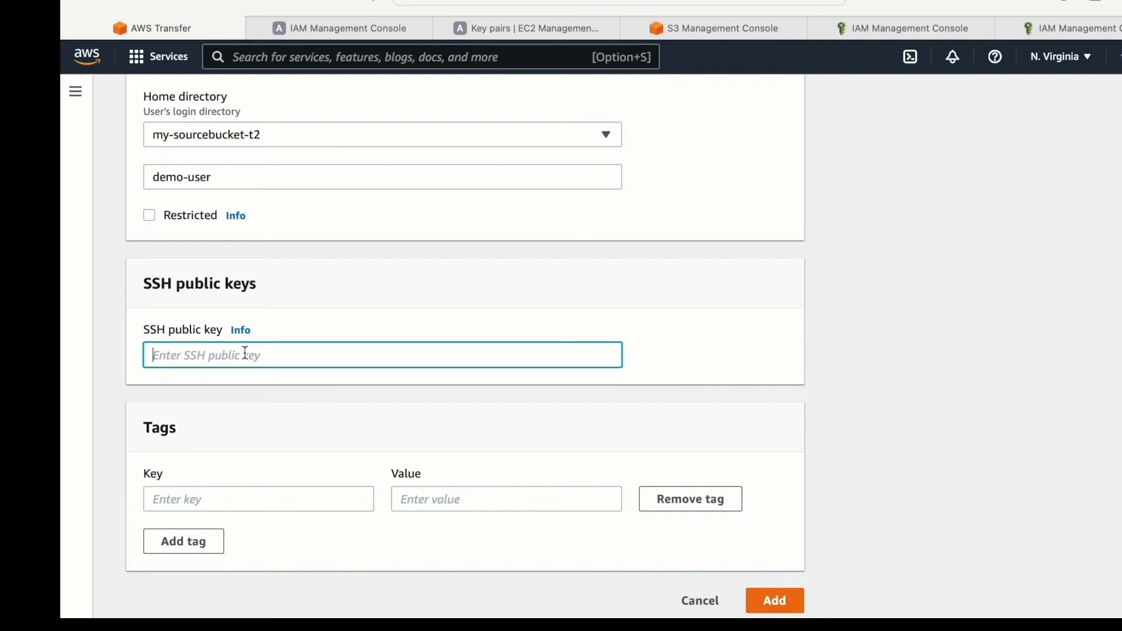
pyautogui.press('super+v')
pyautogui.click(772, 605)
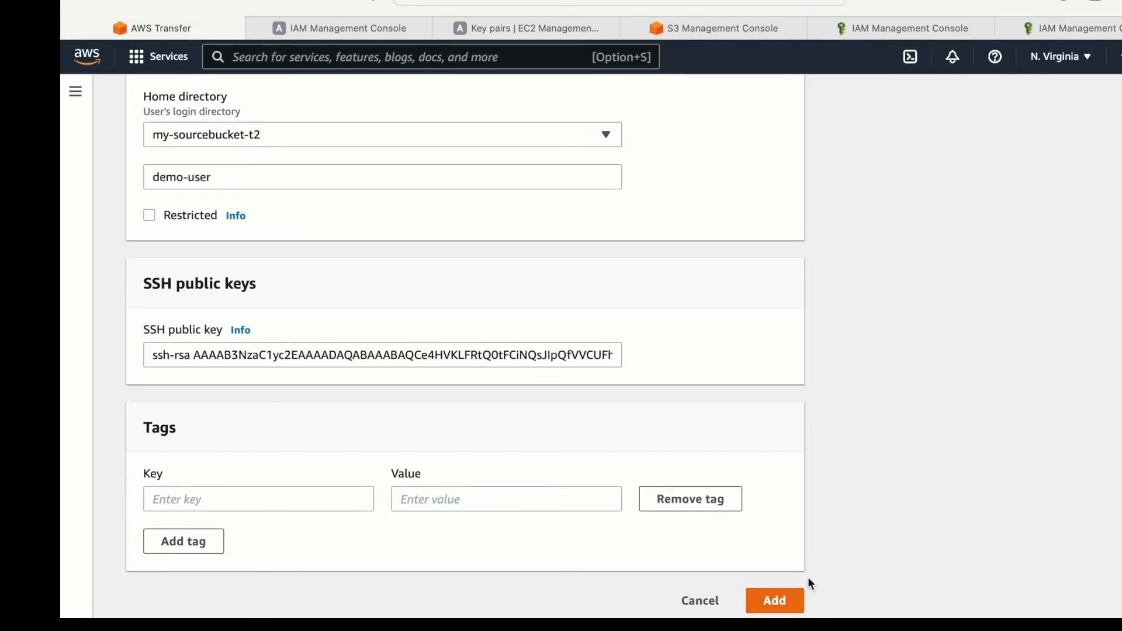
pyautogui.click(803, 599)
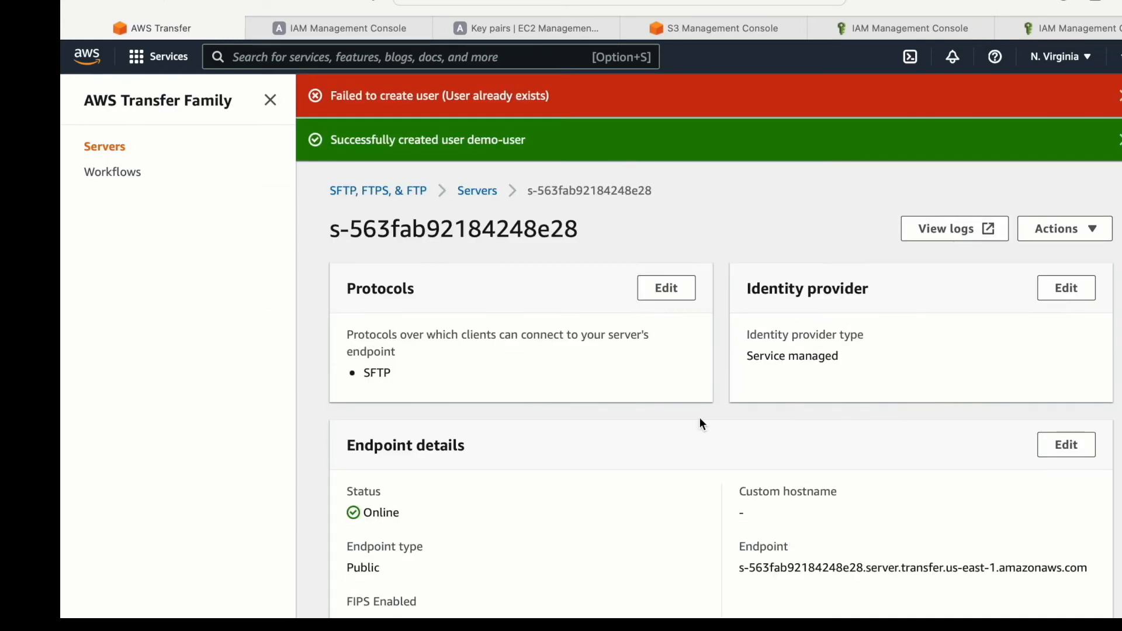
# - Look over the server page and dismiss both user creation notifications
pyautogui.scroll(-7, 596, 314)
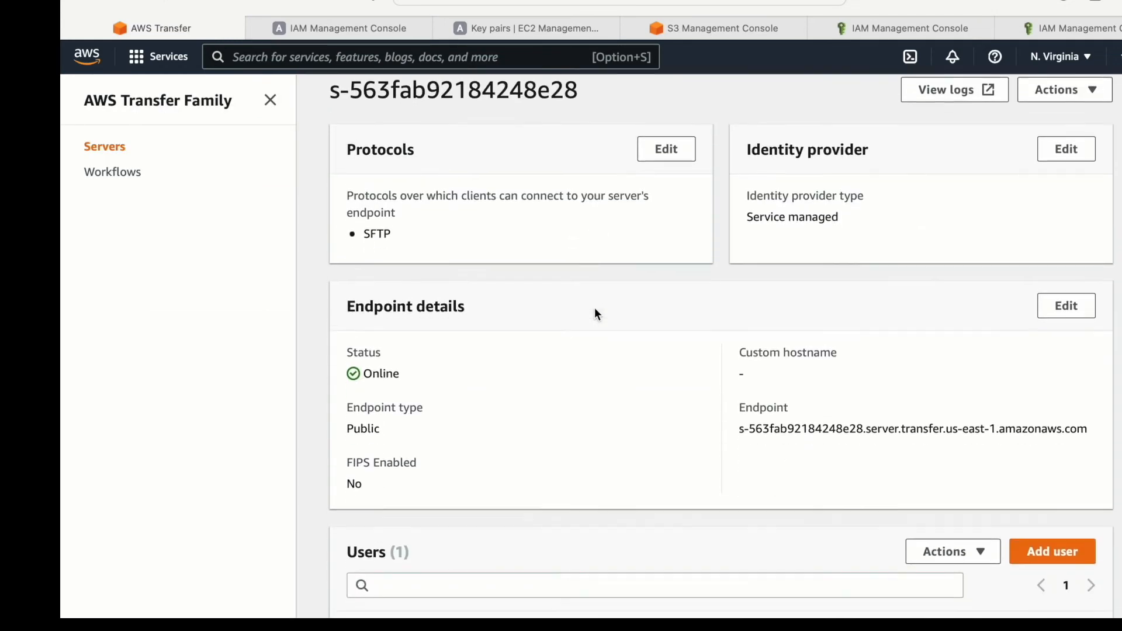
pyautogui.scroll(-3, 596, 313)
pyautogui.scroll(10, 595, 308)
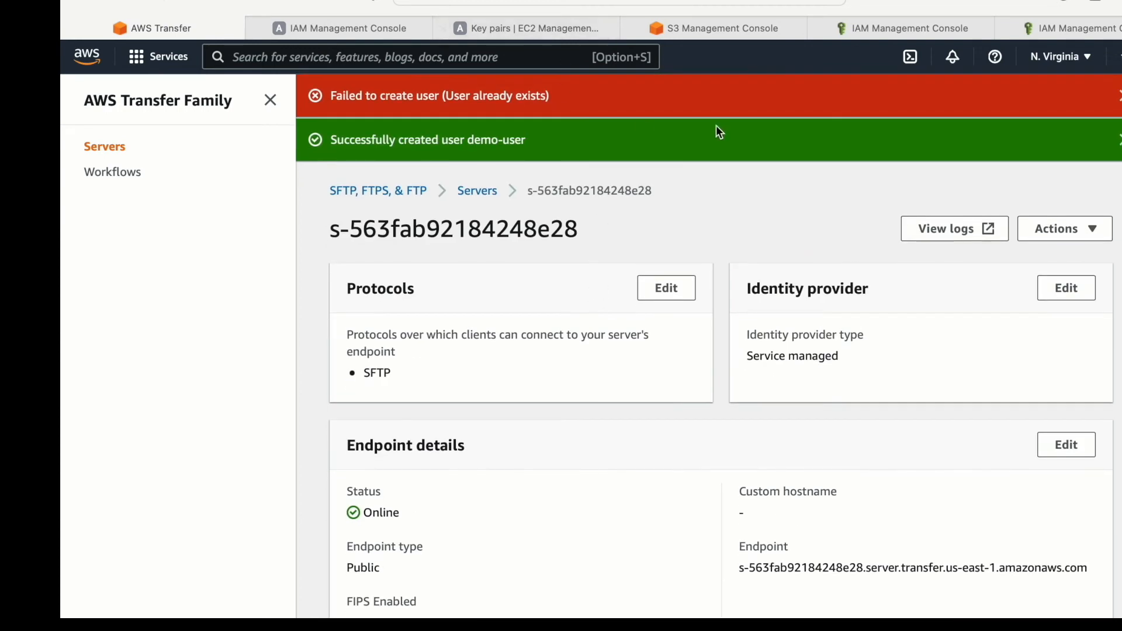
pyautogui.click(1114, 95)
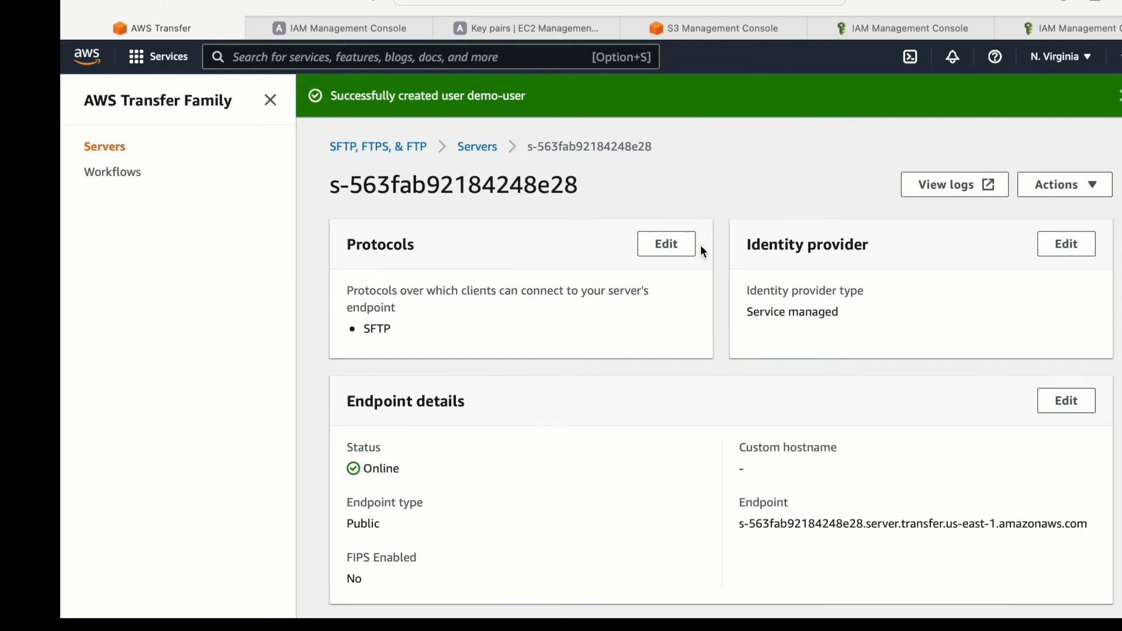
pyautogui.click(1118, 96)
# - Examine the server's endpoint details, its demo-user entry and its state in the servers list, ending on the server's details page
pyautogui.scroll(-5, 724, 394)
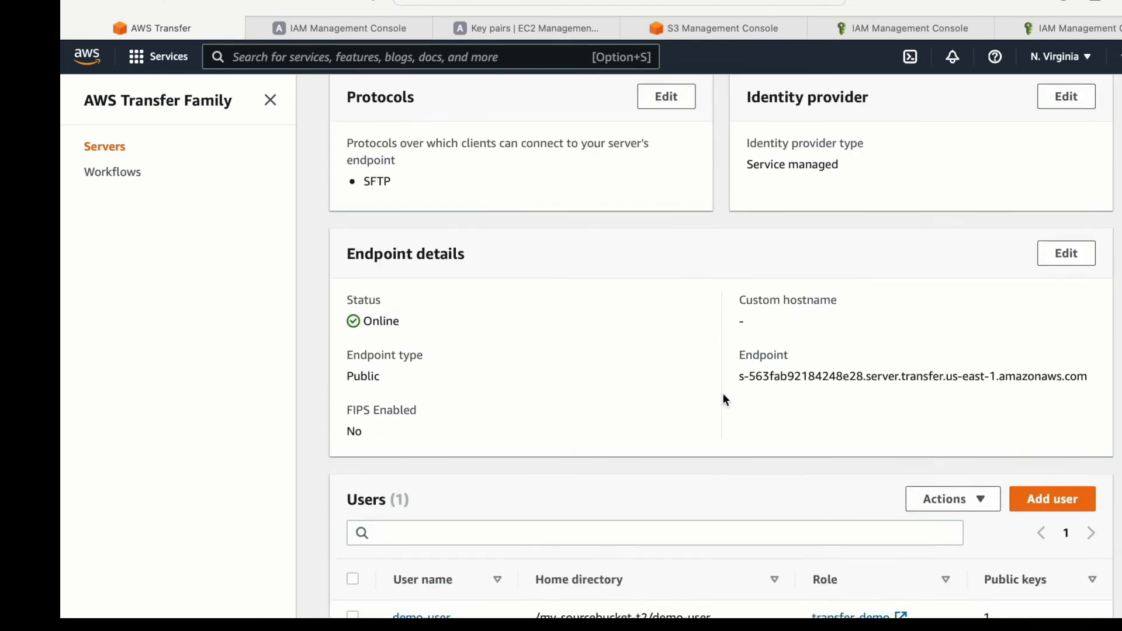
pyautogui.moveTo(742, 311); pyautogui.dragTo(1061, 295)
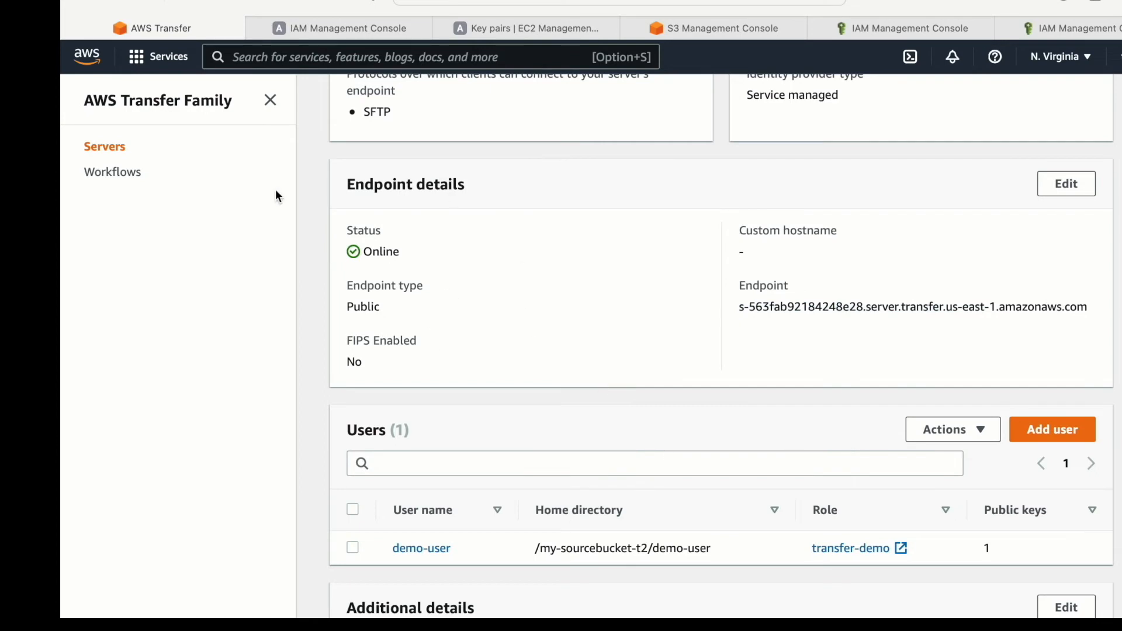
pyautogui.scroll(-3, 367, 295)
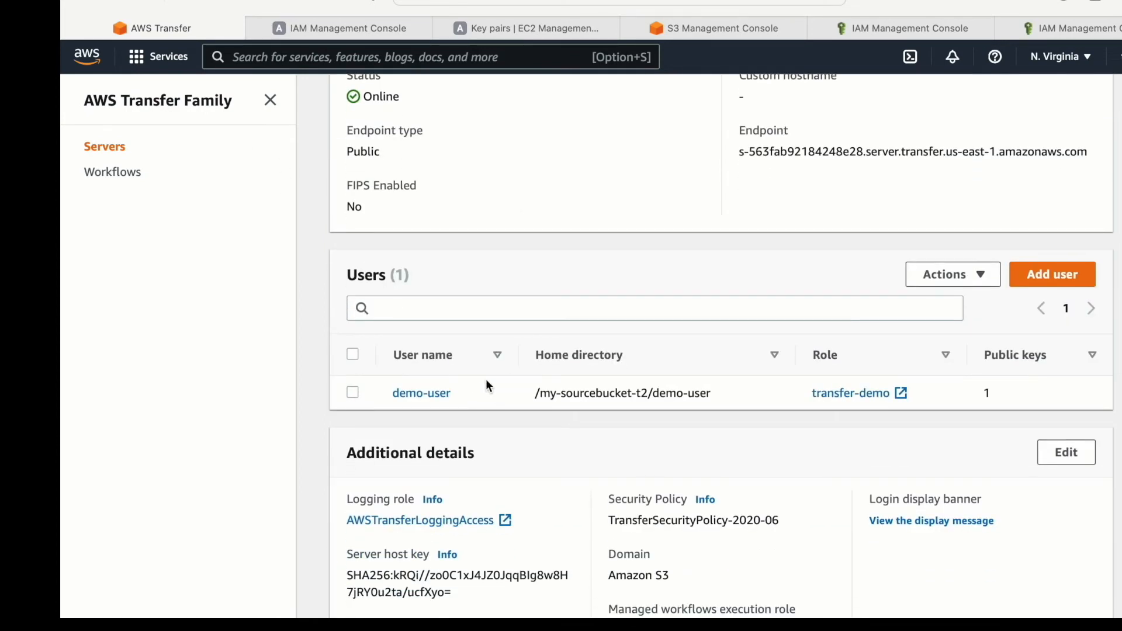
pyautogui.click(460, 389)
pyautogui.moveTo(460, 388); pyautogui.dragTo(393, 401)
pyautogui.scroll(6, 596, 384)
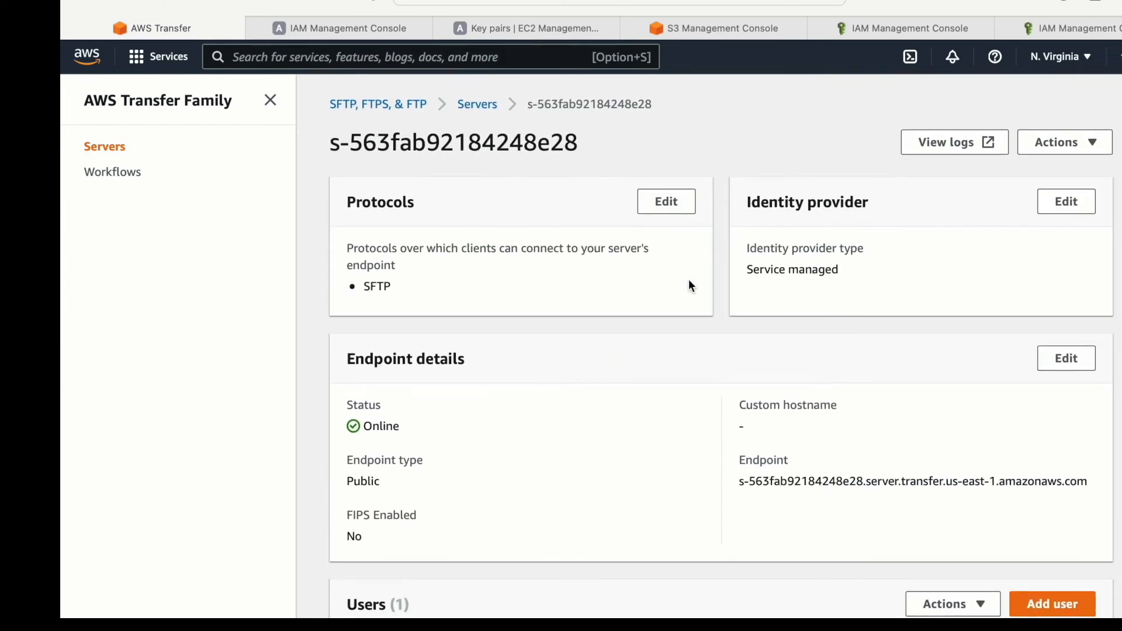
pyautogui.click(477, 104)
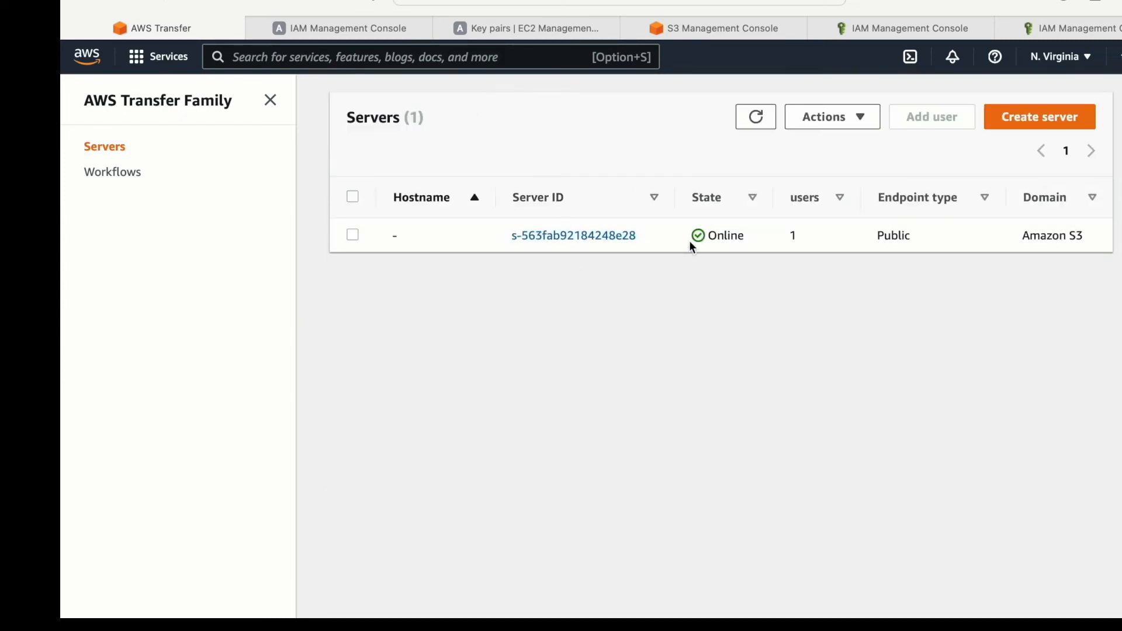
pyautogui.moveTo(759, 233); pyautogui.dragTo(718, 232)
pyautogui.click(606, 236)
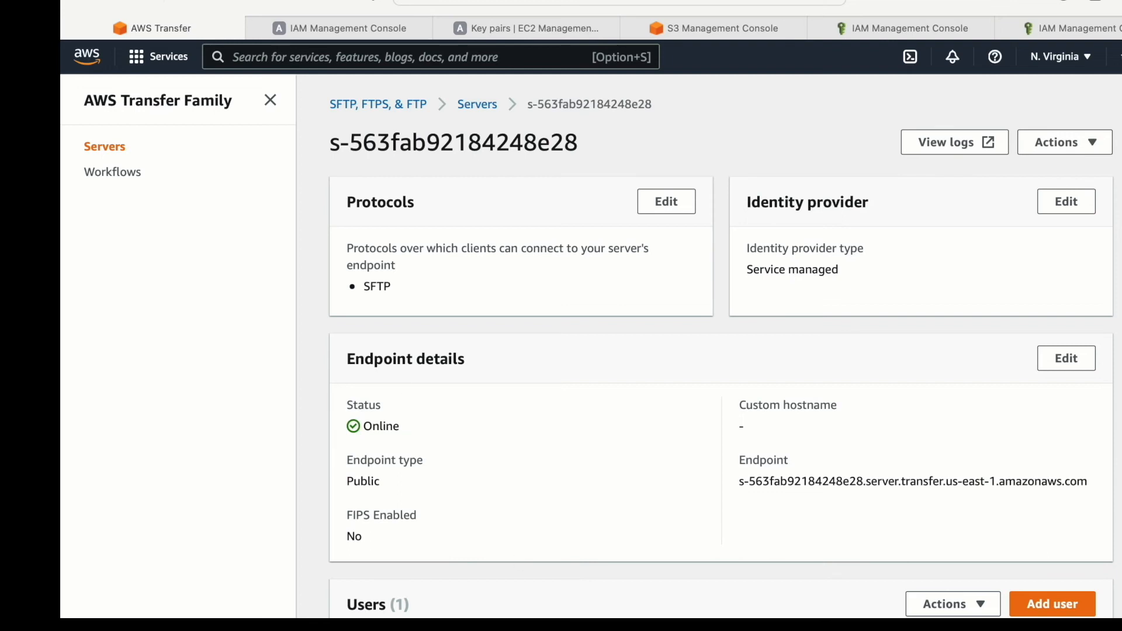
# - Switch to FileZilla and open the SFTP page of its settings
pyautogui.press('super+space')
pyautogui.write('file')
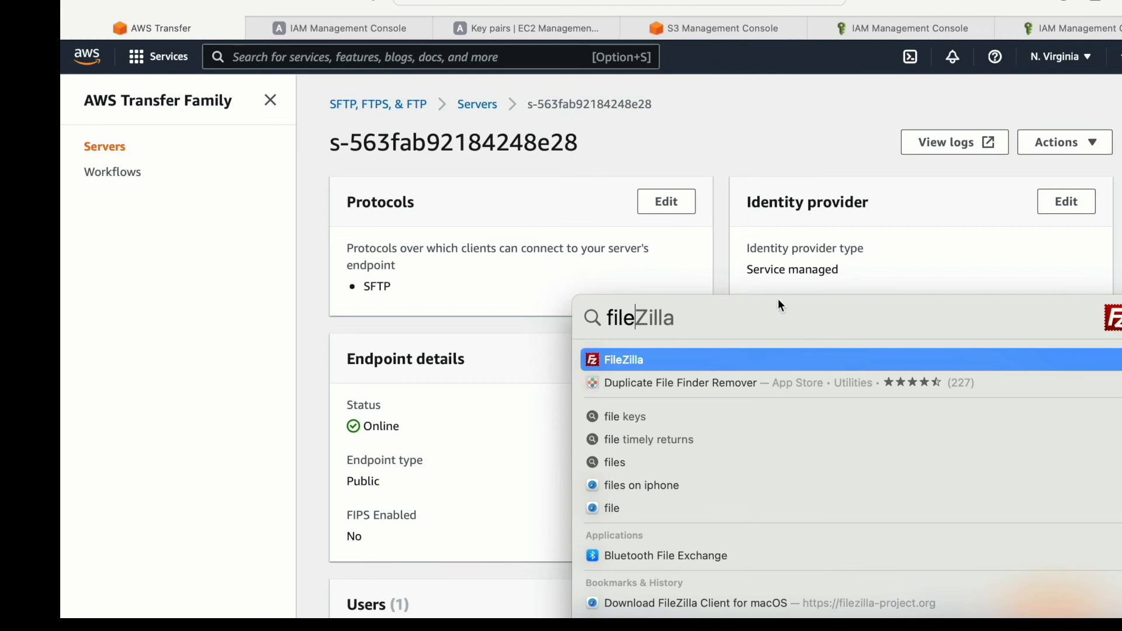
pyautogui.click(629, 363)
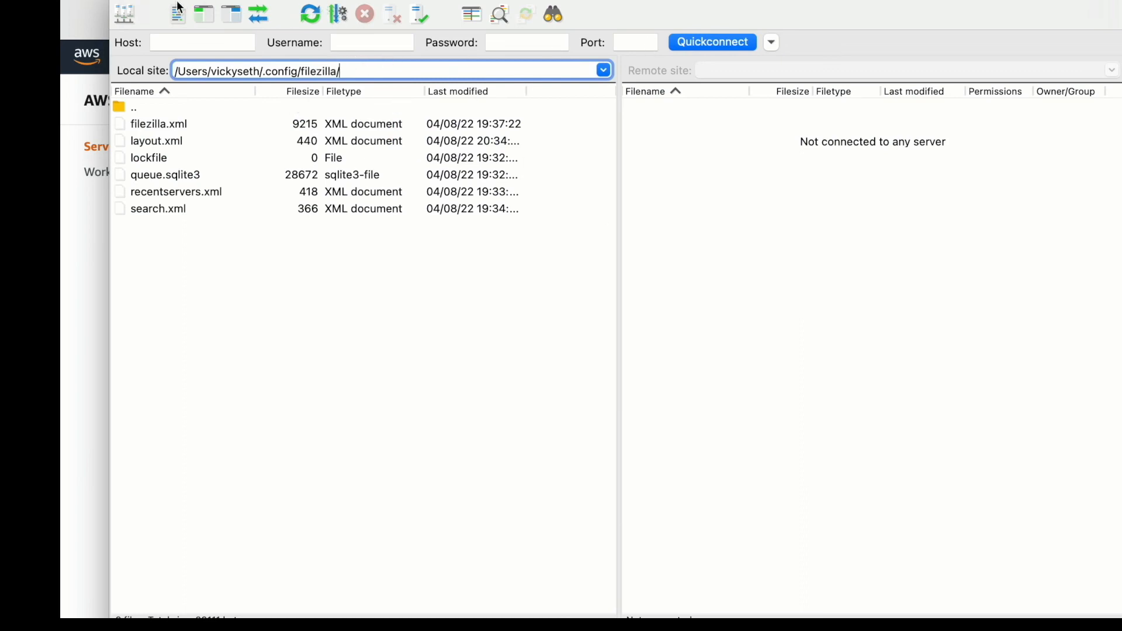
pyautogui.click(114, 0)
pyautogui.moveTo(156, 0)
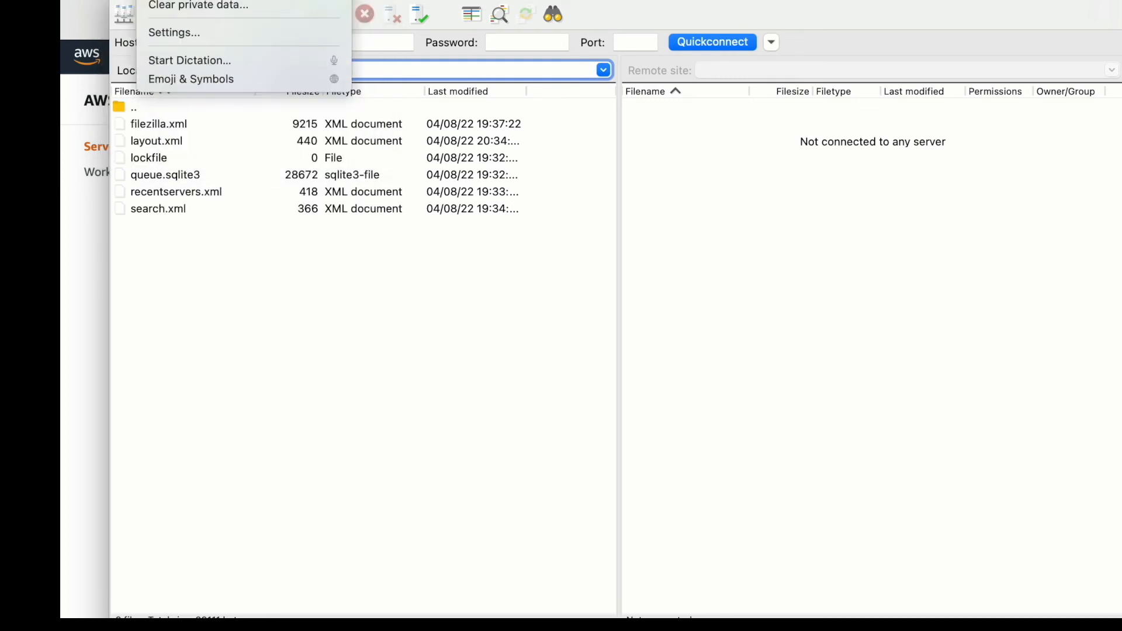
pyautogui.click(174, 32)
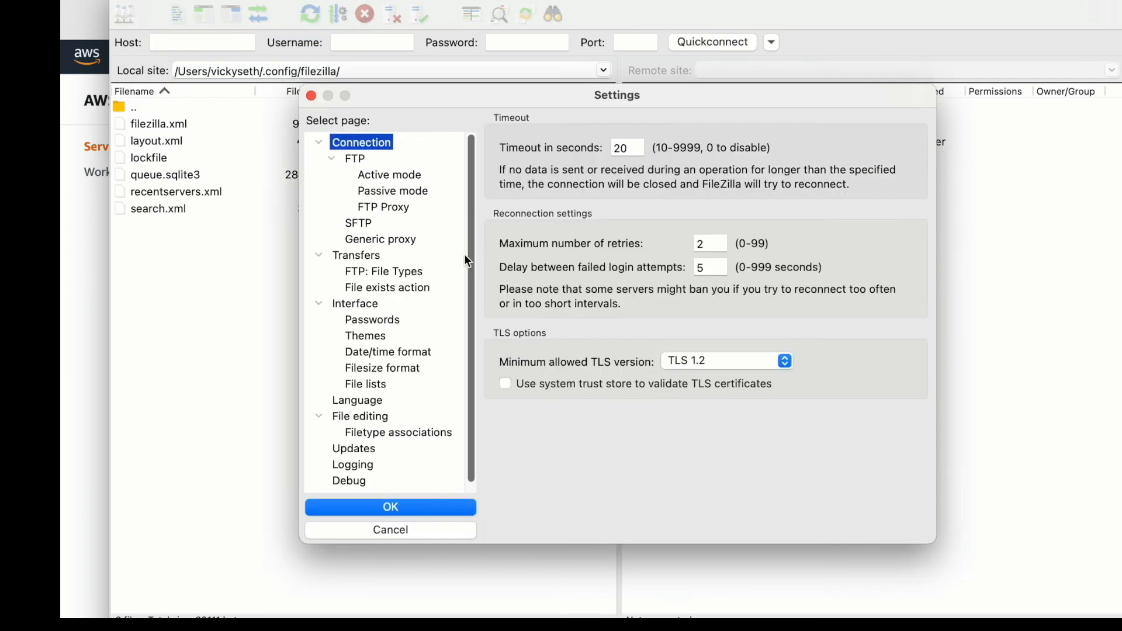
pyautogui.click(371, 227)
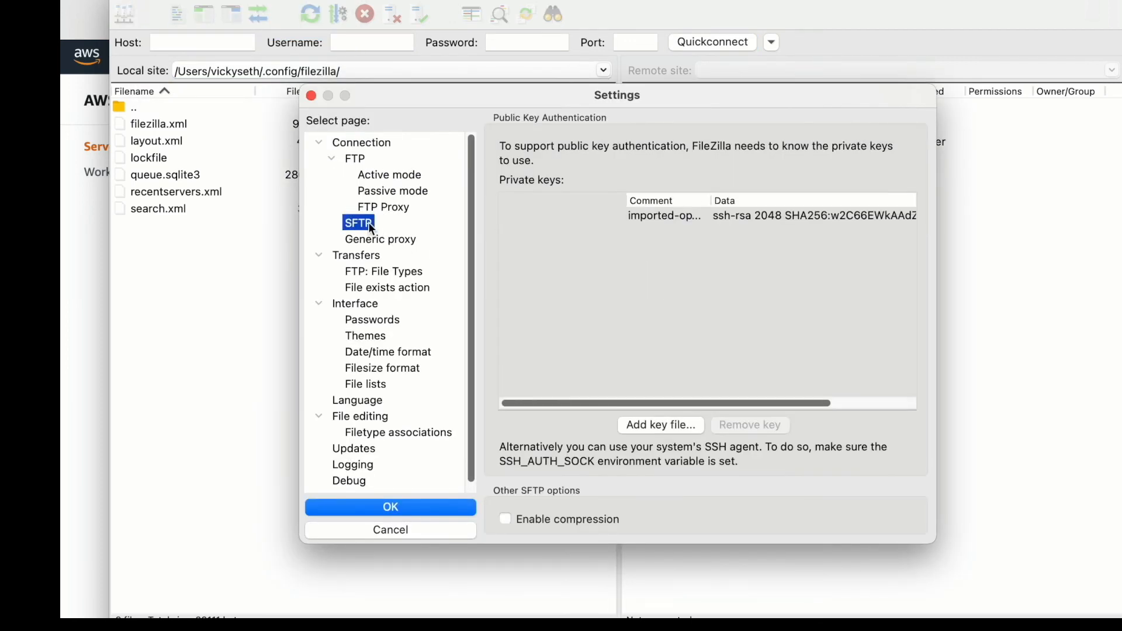
# - Remove the existing SFTP private key, add demo-key.pem from Downloads instead and save the settings
pyautogui.click(661, 218)
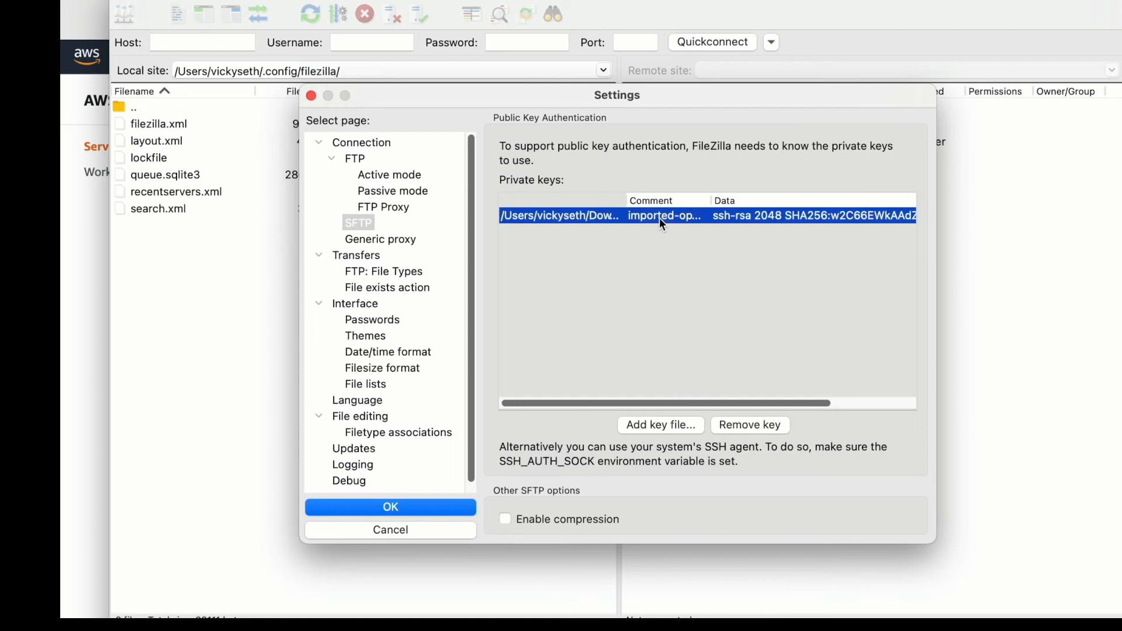
pyautogui.click(780, 426)
pyautogui.click(656, 430)
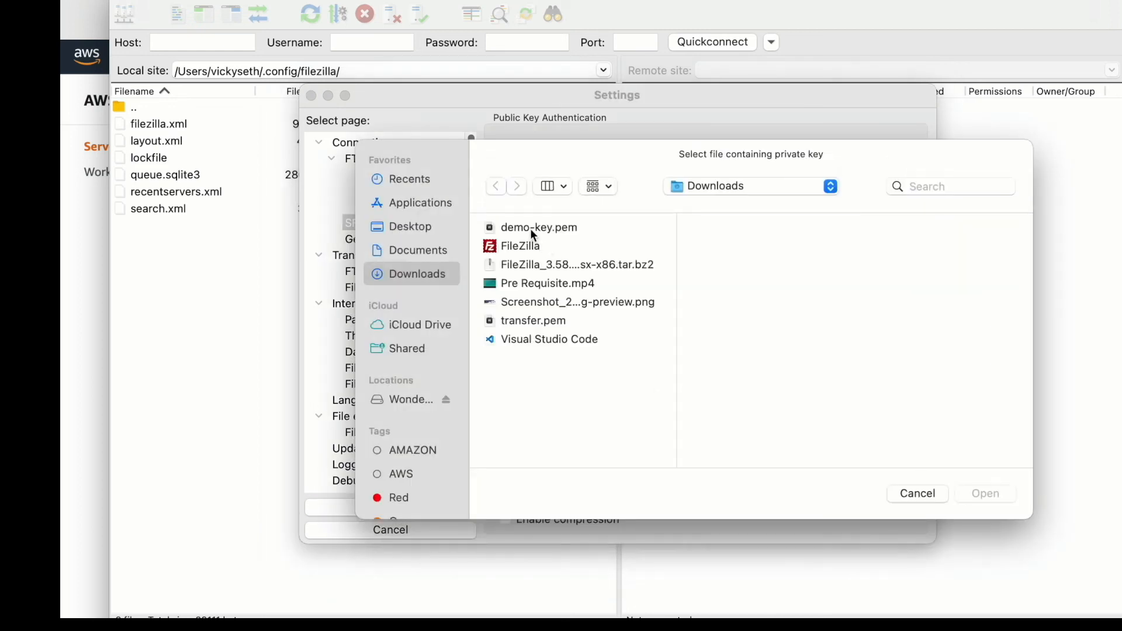
pyautogui.click(533, 229)
pyautogui.click(984, 493)
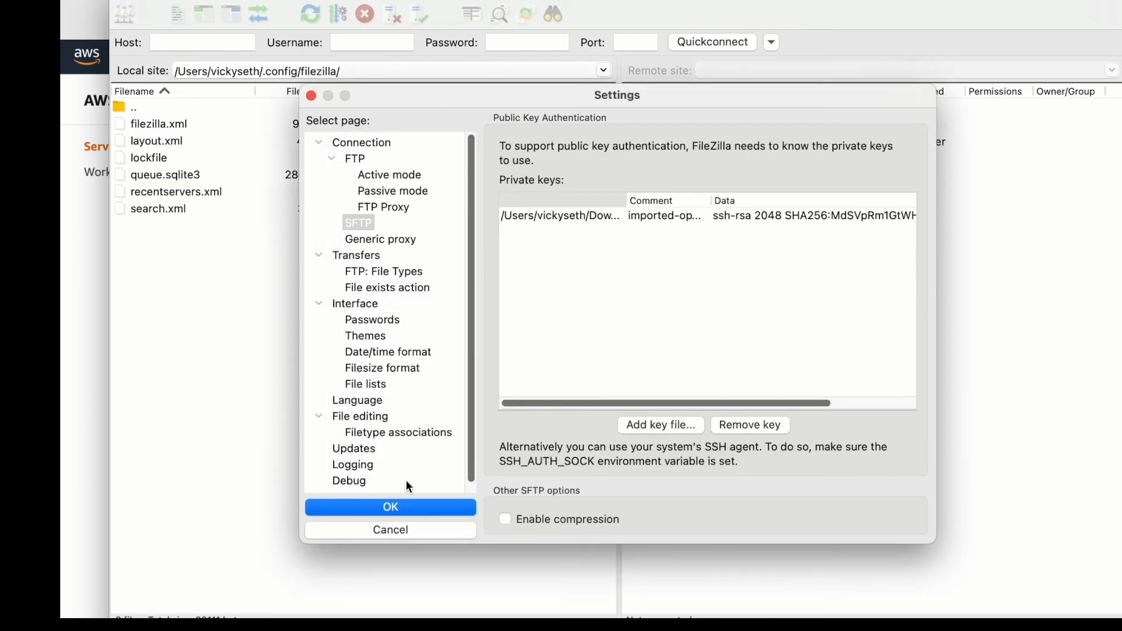
pyautogui.click(376, 515)
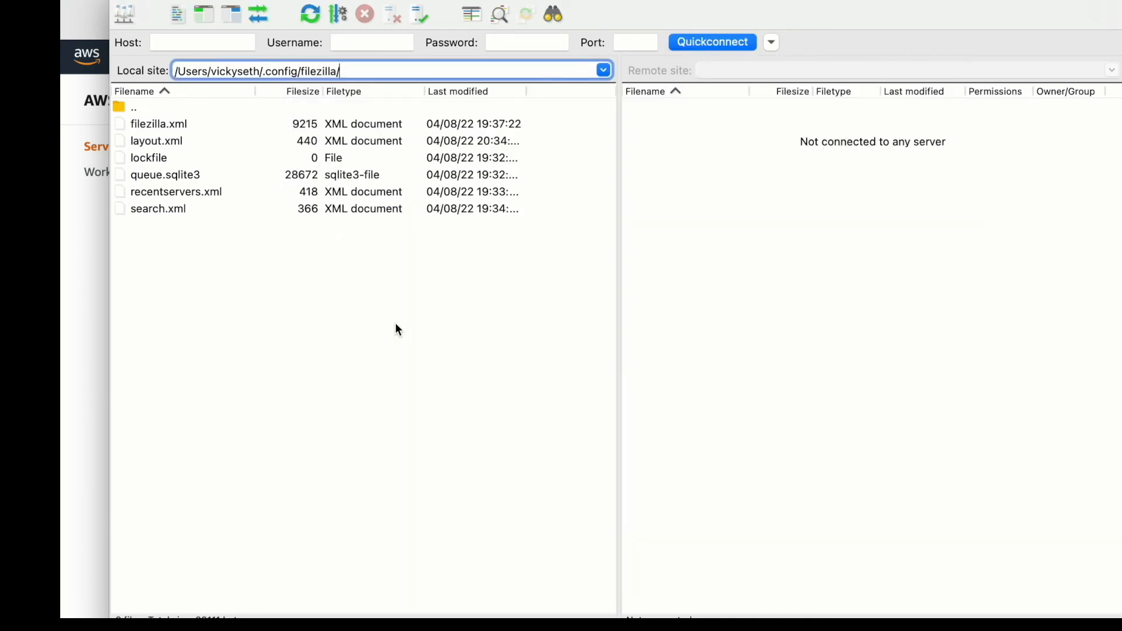
# - Copy the server's endpoint address from the AWS Transfer page and enter it as the host in FileZilla
pyautogui.click(194, 42)
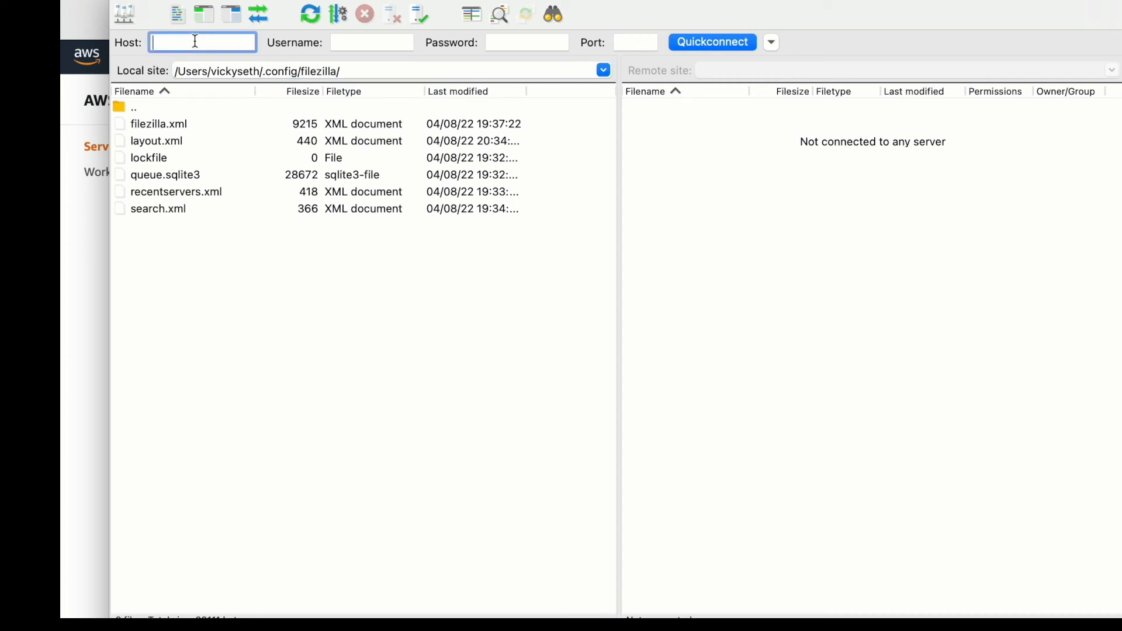
pyautogui.click(89, 256)
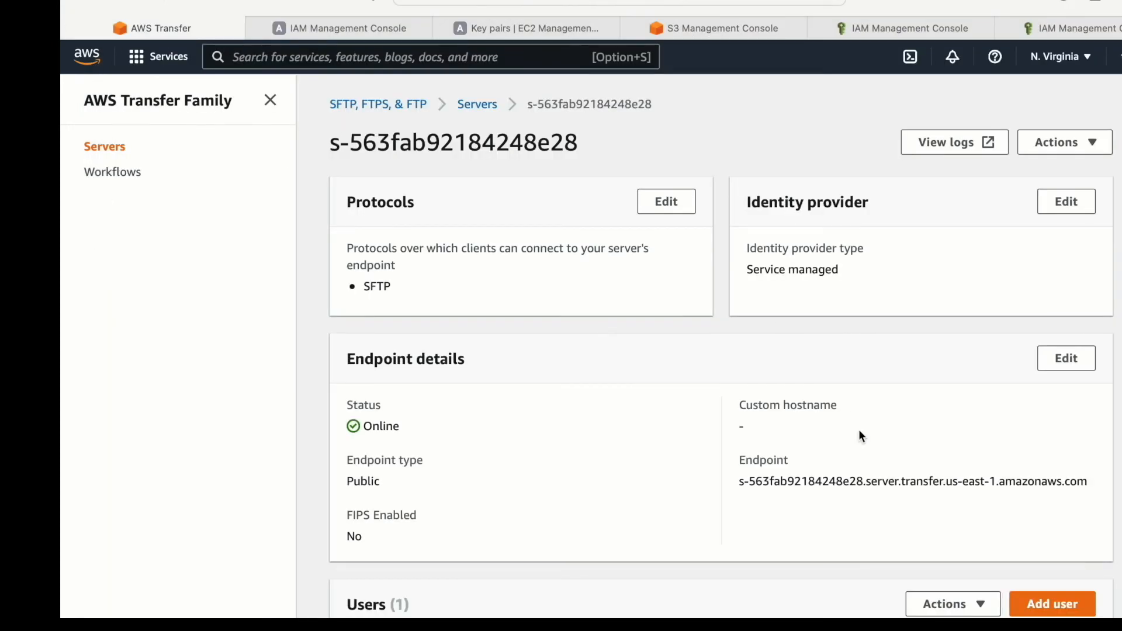
pyautogui.moveTo(740, 482); pyautogui.dragTo(1093, 481)
pyautogui.press('super+Tab')
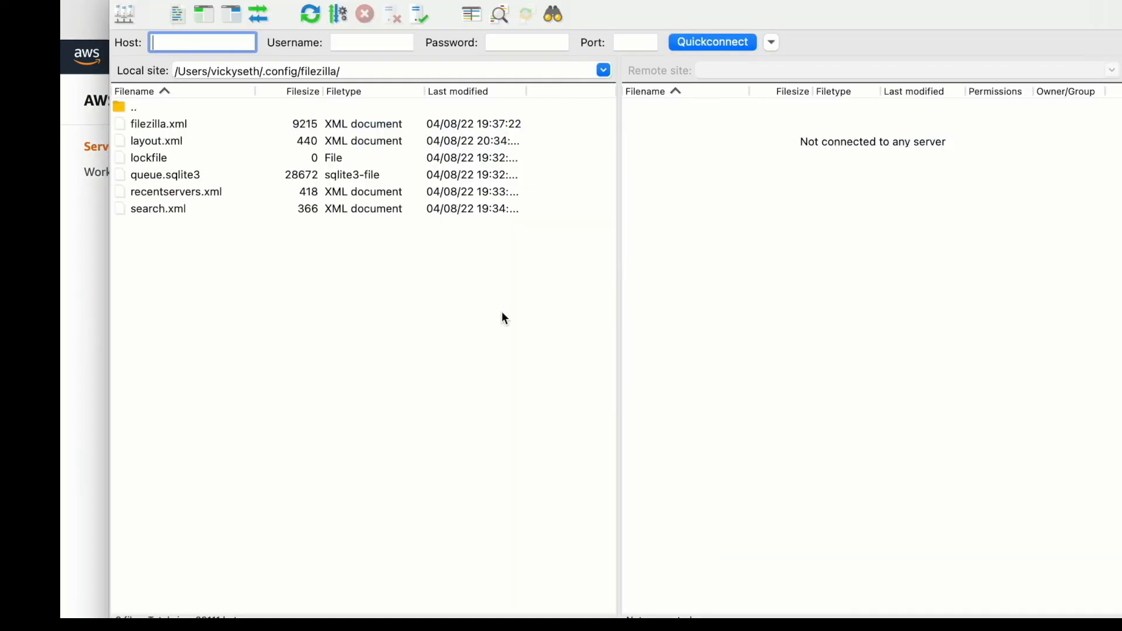
pyautogui.press('super+v')
# - Check the user name in AWS Transfer, enter demo-user as the FileZilla username with port 22, and connect to the server
pyautogui.click(351, 43)
pyautogui.click(98, 269)
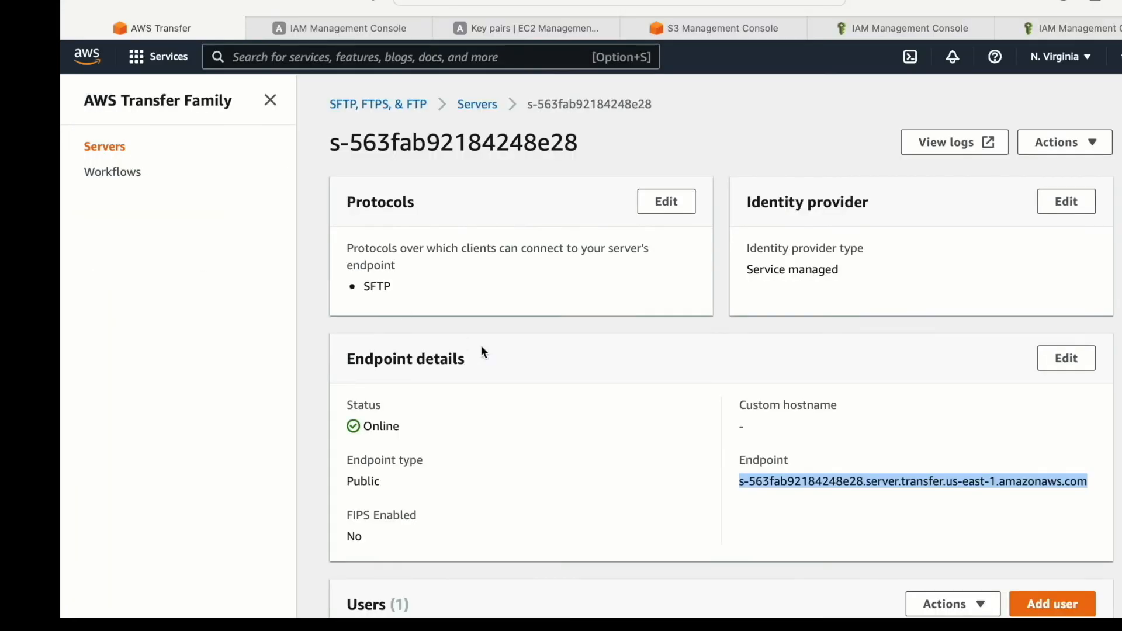
pyautogui.scroll(-5, 558, 382)
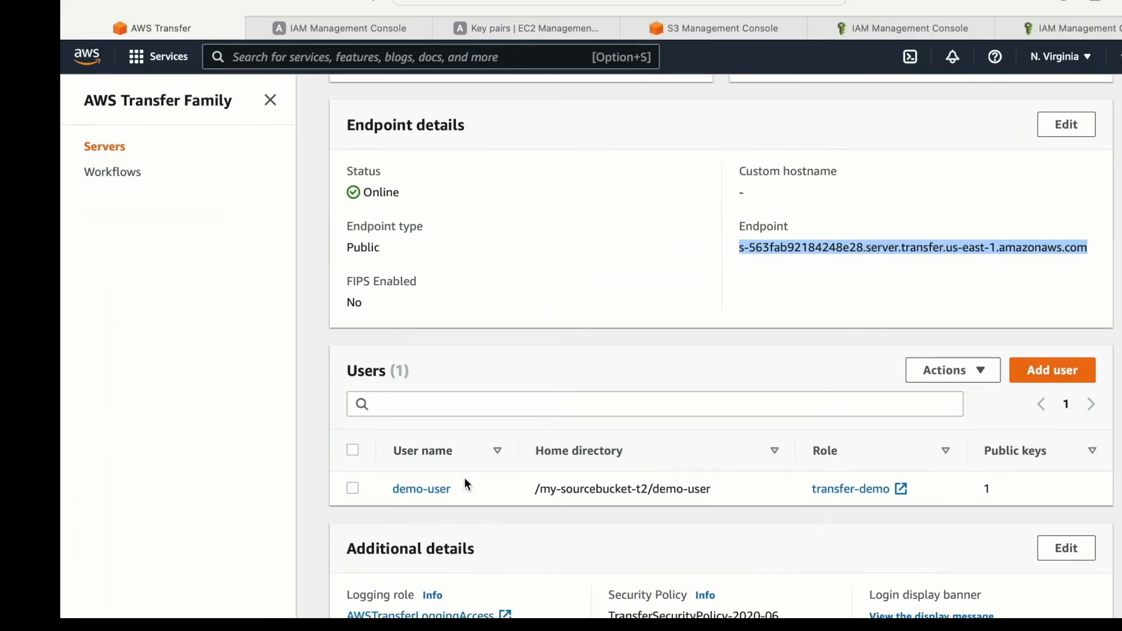
pyautogui.press('super+Tab')
pyautogui.write('de')
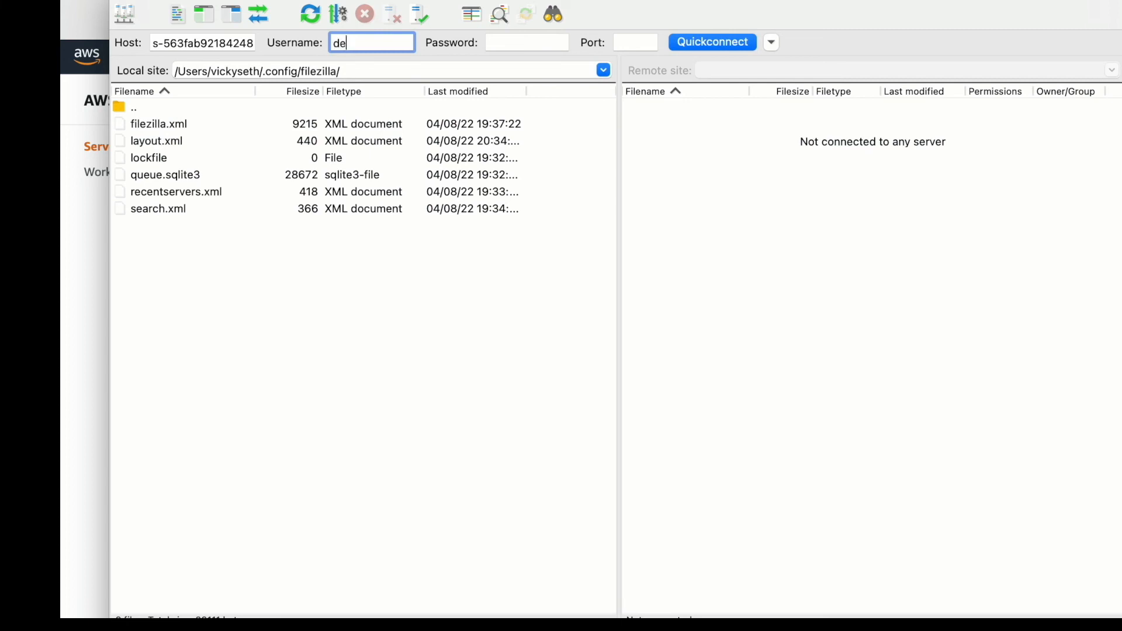
pyautogui.write('mo-user')
pyautogui.click(639, 42)
pyautogui.write('22')
pyautogui.click(731, 41)
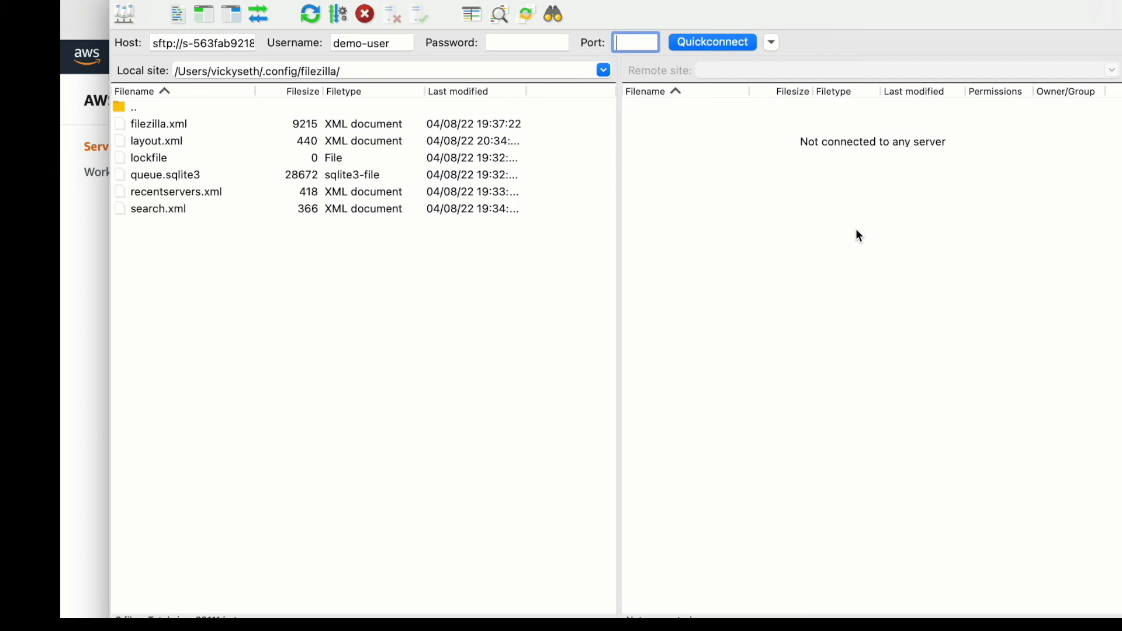
# - Reconnect to the demo-user@s-563fab92184248e28 server from the recent connections, using a new tab, and accept its unknown host key
pyautogui.click(772, 42)
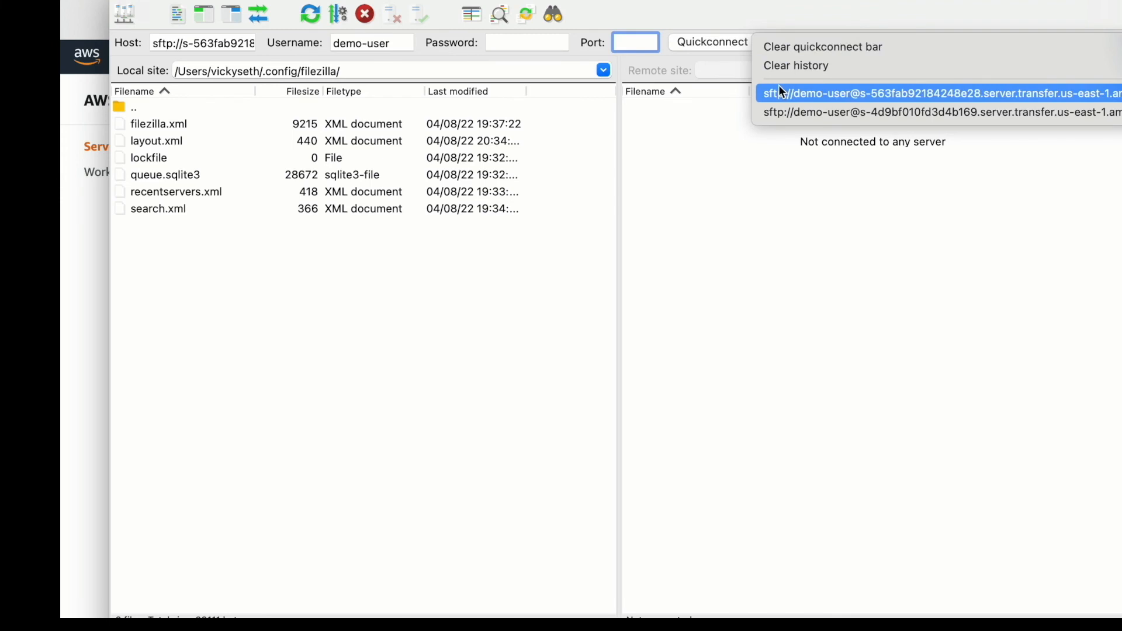
pyautogui.click(781, 92)
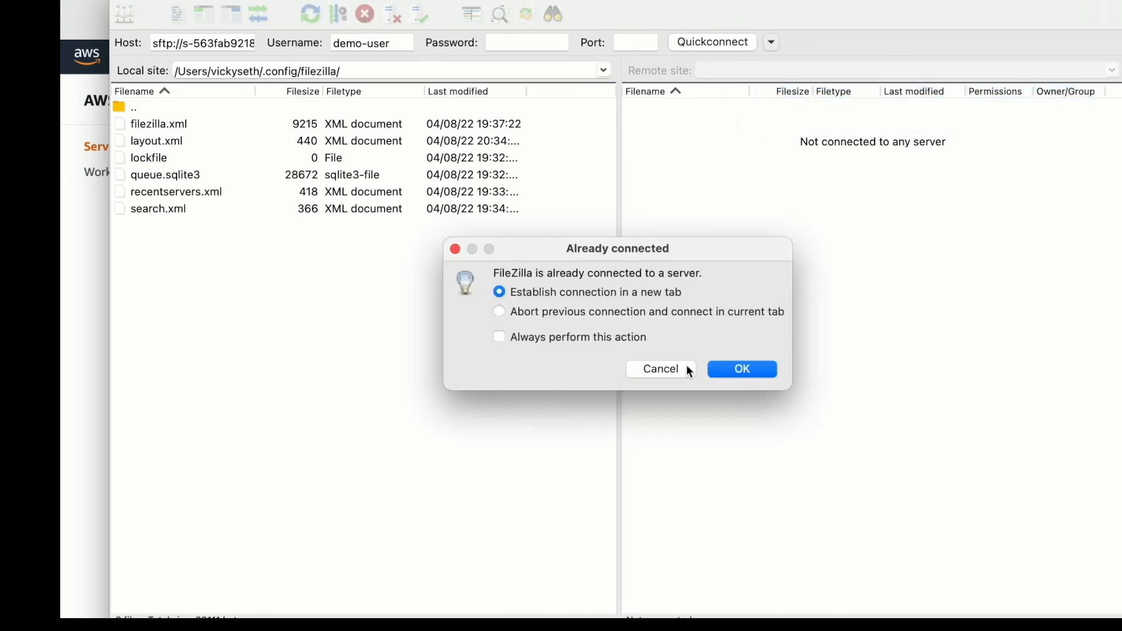
pyautogui.click(742, 369)
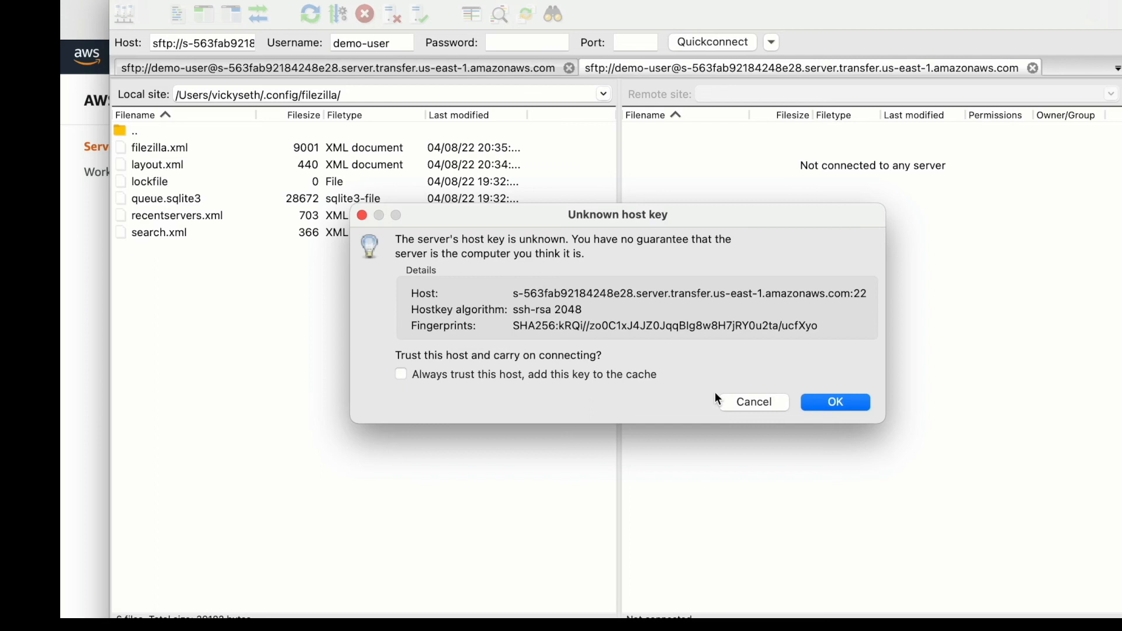
pyautogui.click(841, 402)
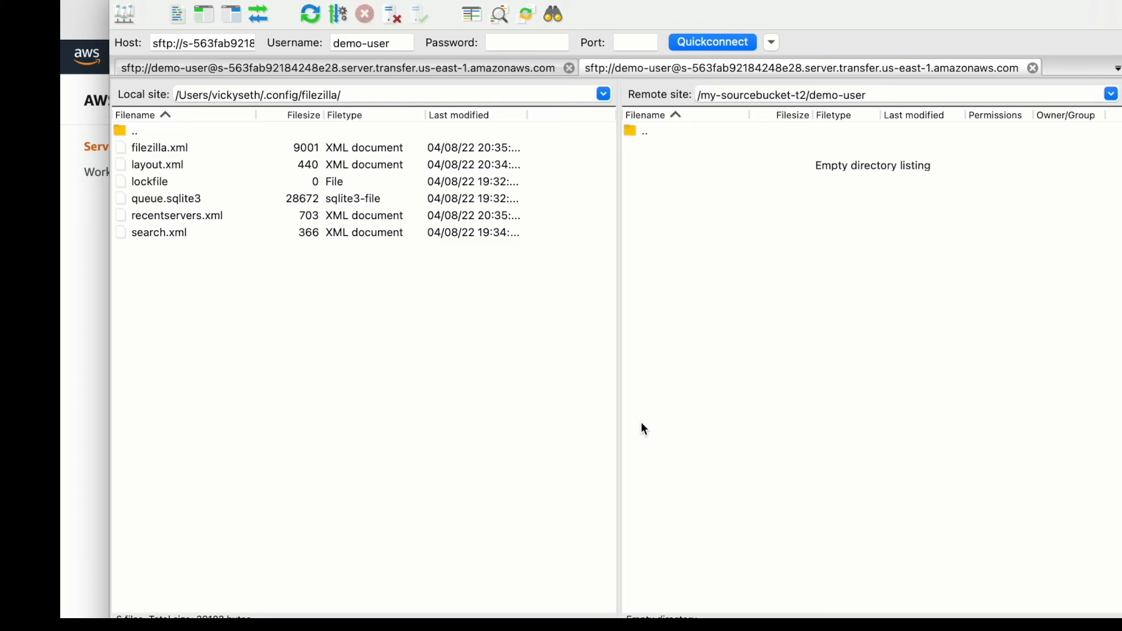
# - Change the remote site path from the demo-user folder to the bucket root /my-sourcebucket-t2
pyautogui.click(644, 136)
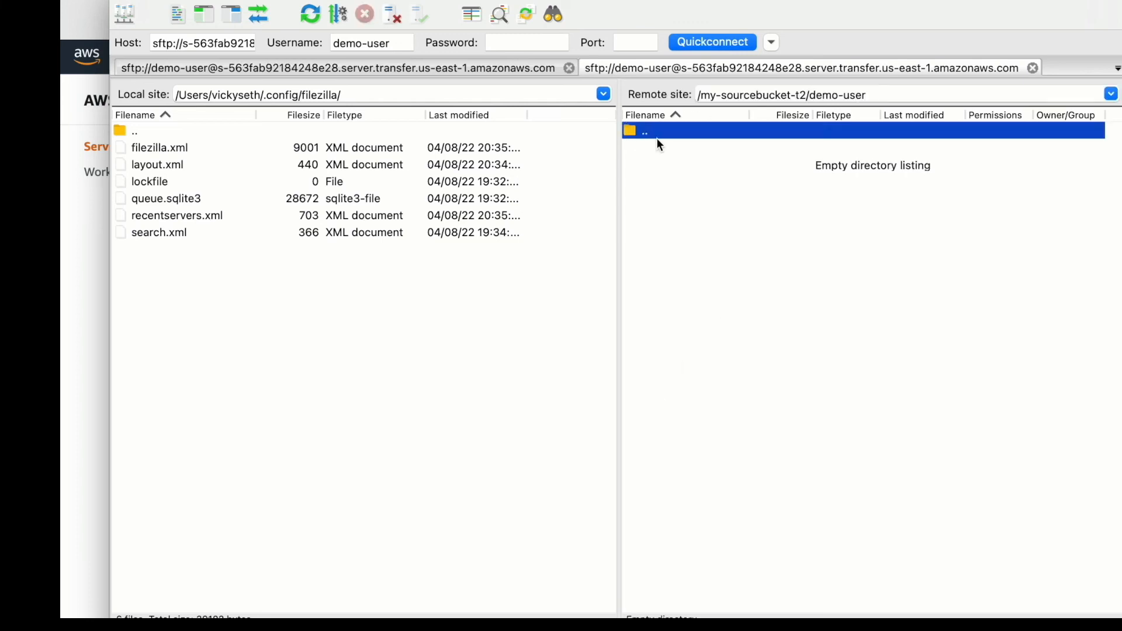
pyautogui.doubleClick(654, 142)
pyautogui.click(882, 94)
pyautogui.press('BackSpace')
pyautogui.press('BackSpace')
pyautogui.press('BackSpace')
pyautogui.press('BackSpace')
pyautogui.press('BackSpace')
pyautogui.press('BackSpace')
pyautogui.press('BackSpace')
pyautogui.press('BackSpace')
pyautogui.press('BackSpace')
pyautogui.press('BackSpace')
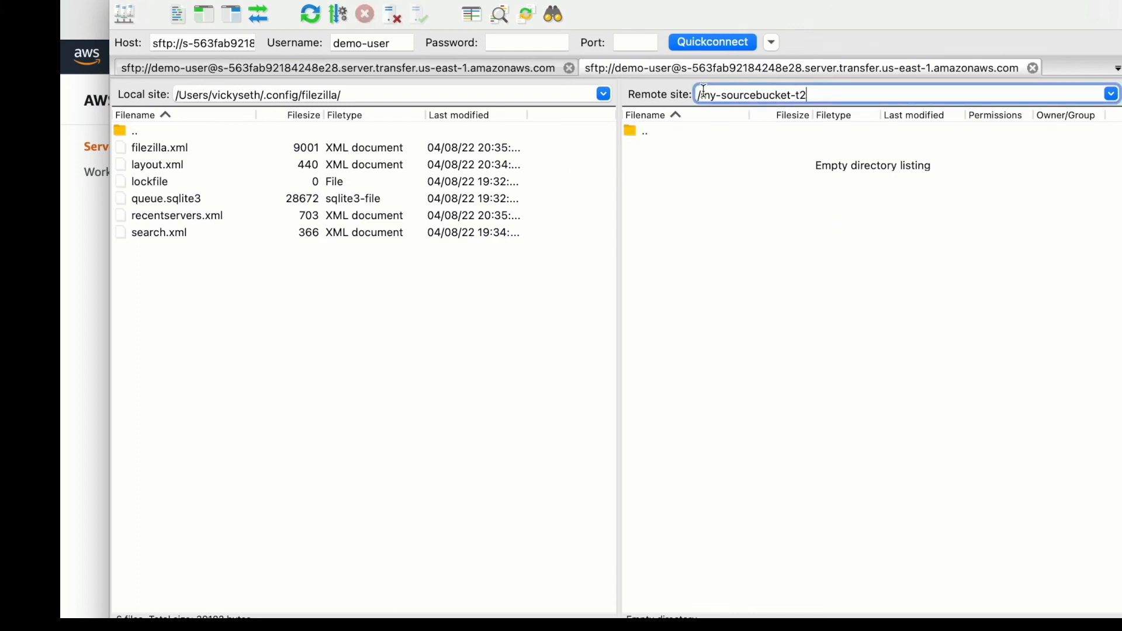
pyautogui.moveTo(698, 95); pyautogui.dragTo(816, 94)
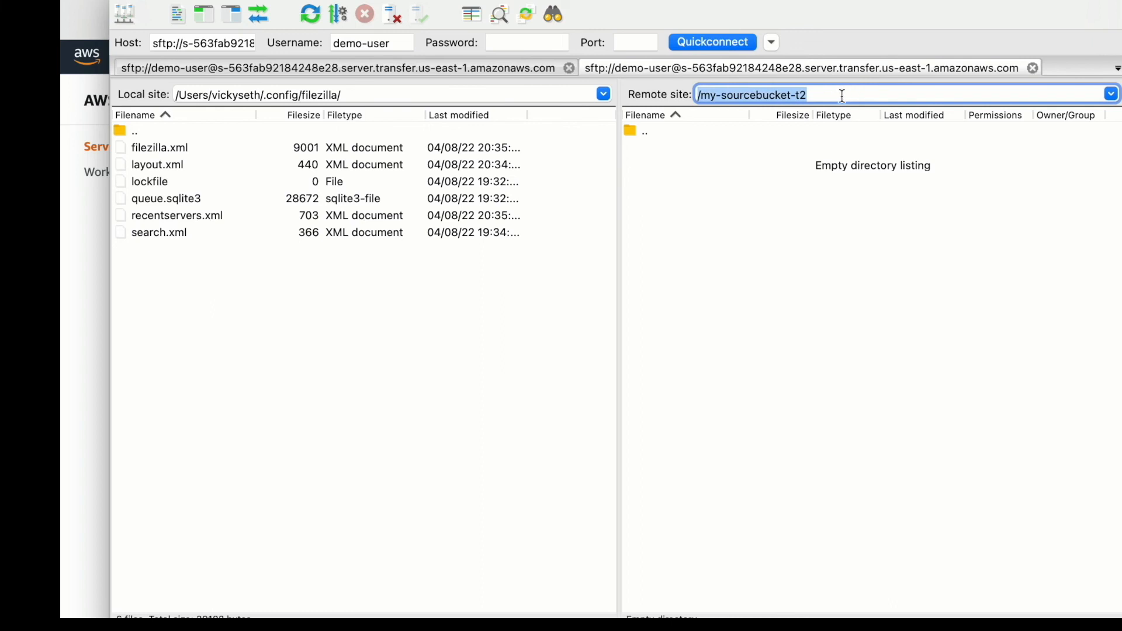
pyautogui.click(841, 94)
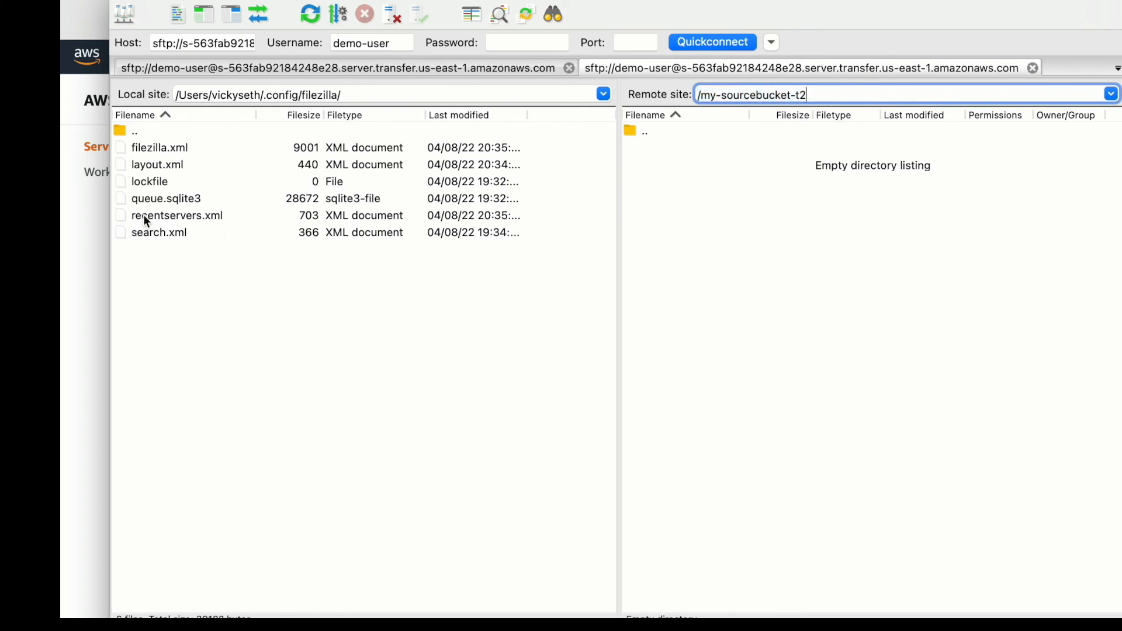
# - Upload filezilla.xml from the local configuration folder to the remote /my-sourcebucket-t2 directory
pyautogui.moveTo(159, 148); pyautogui.dragTo(706, 266)
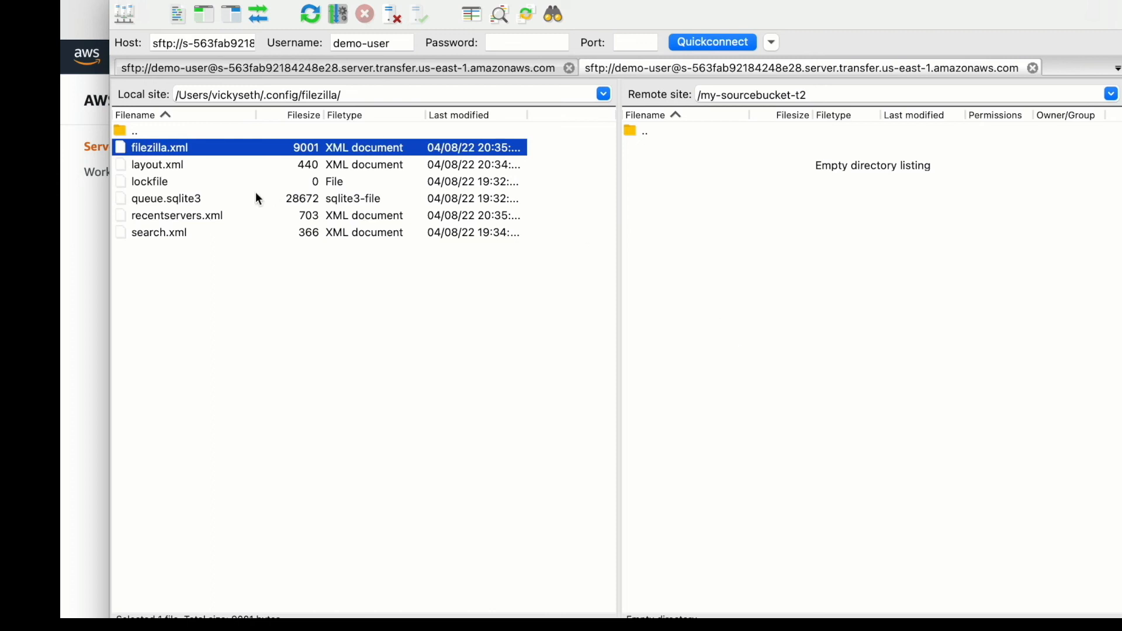
pyautogui.click(205, 271)
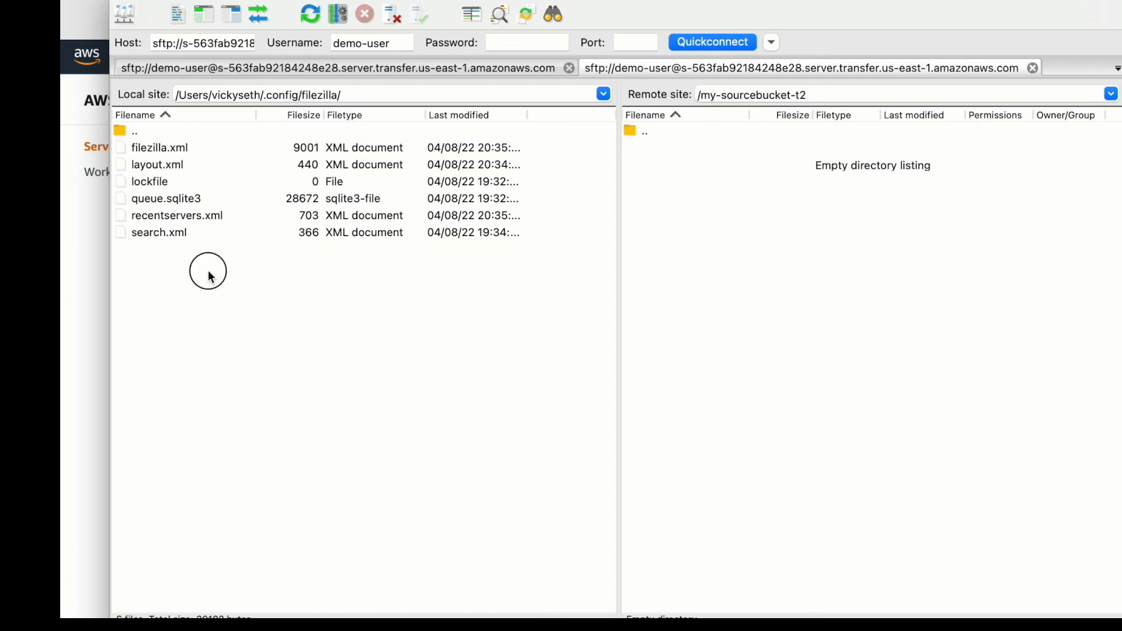
pyautogui.click(168, 183)
pyautogui.rightClick(168, 183)
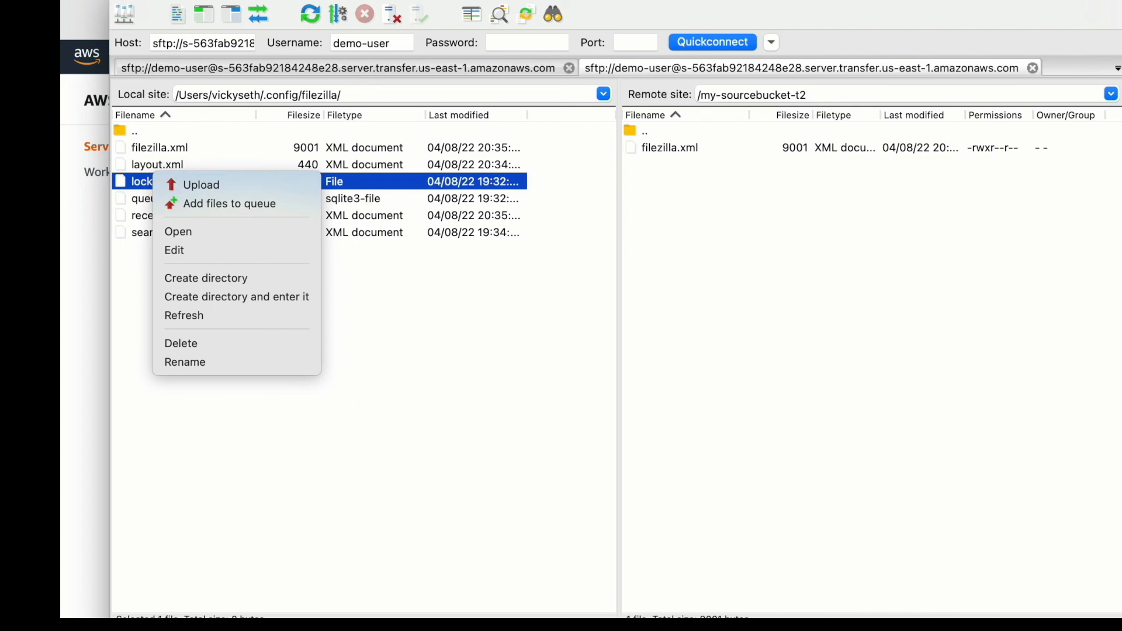
# - Switch to the S3 console, open my-sourcebucket-t2 and refresh its objects to check for the uploaded filezilla.xml
pyautogui.click(138, 2)
pyautogui.click(138, 1)
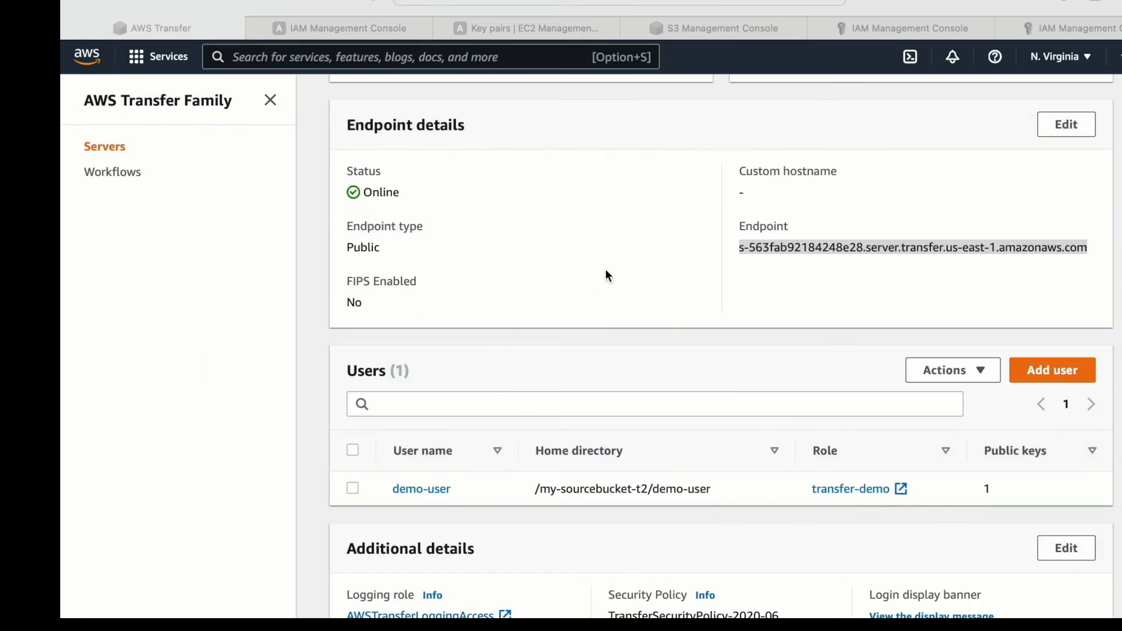
pyautogui.click(728, 27)
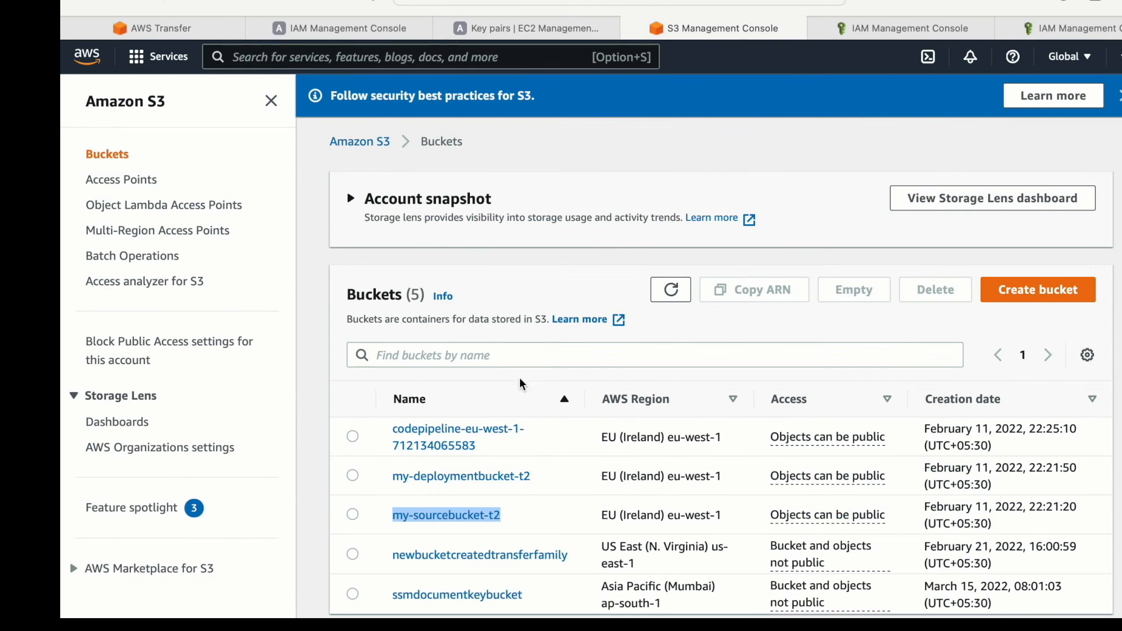
pyautogui.click(433, 518)
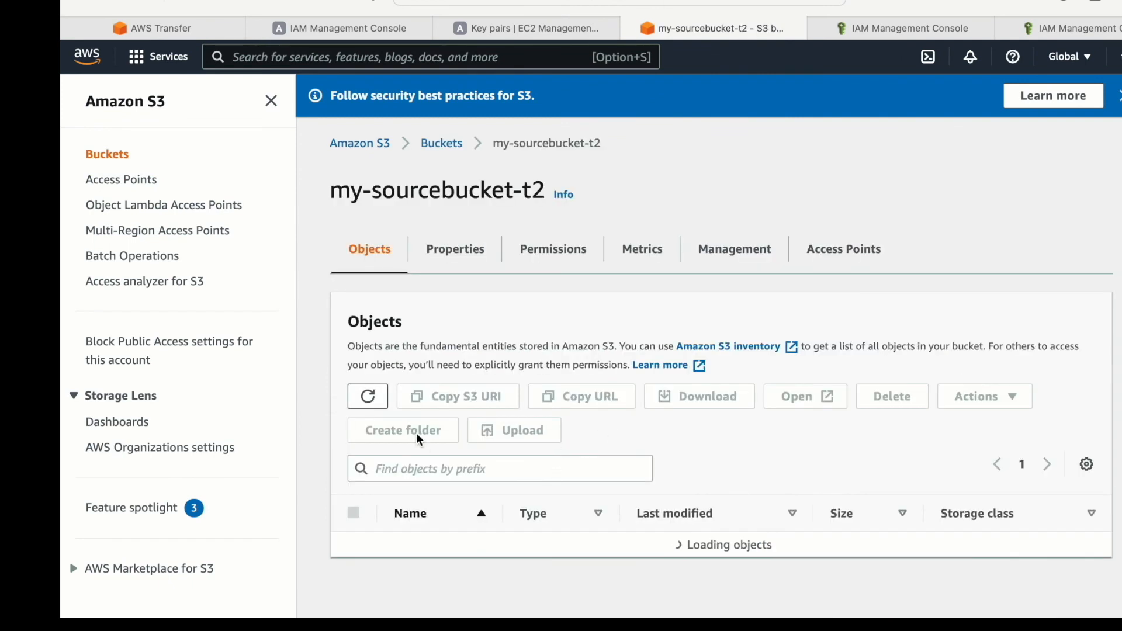
pyautogui.click(370, 399)
pyautogui.click(489, 544)
pyautogui.moveTo(490, 549); pyautogui.dragTo(424, 544)
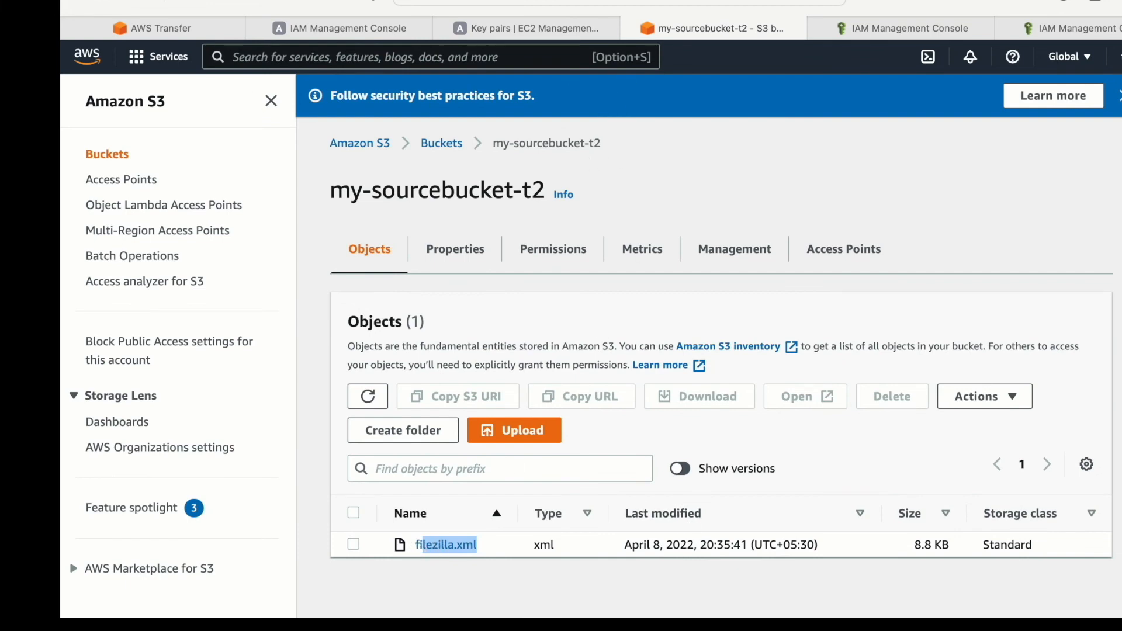
# - Return to FileZilla and upload lockfile from the local configuration folder to /my-sourcebucket-t2
pyautogui.click(865, 626)
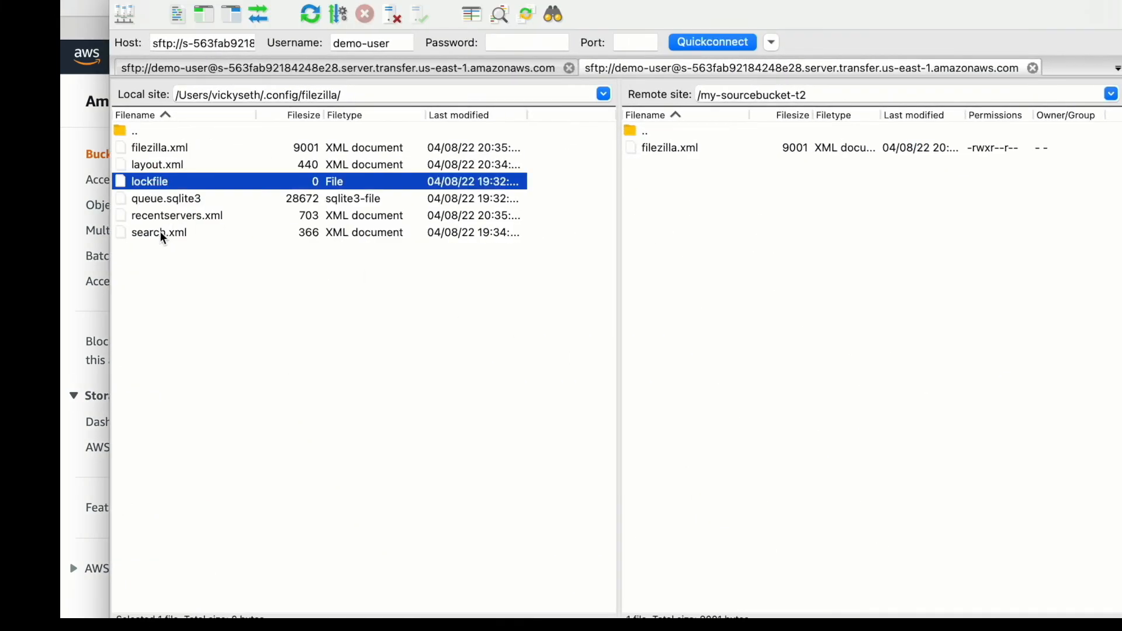
pyautogui.rightClick(157, 234)
pyautogui.click(157, 238)
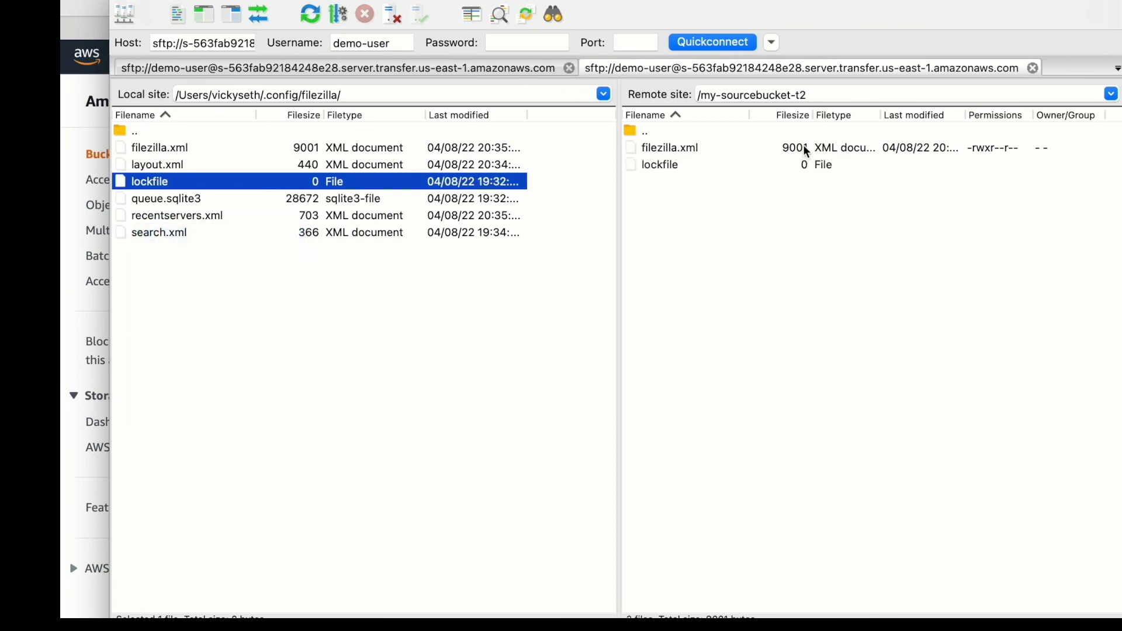
# - Switch back to the S3 console and refresh the my-sourcebucket-t2 objects to check for lockfile
pyautogui.click(143, 1)
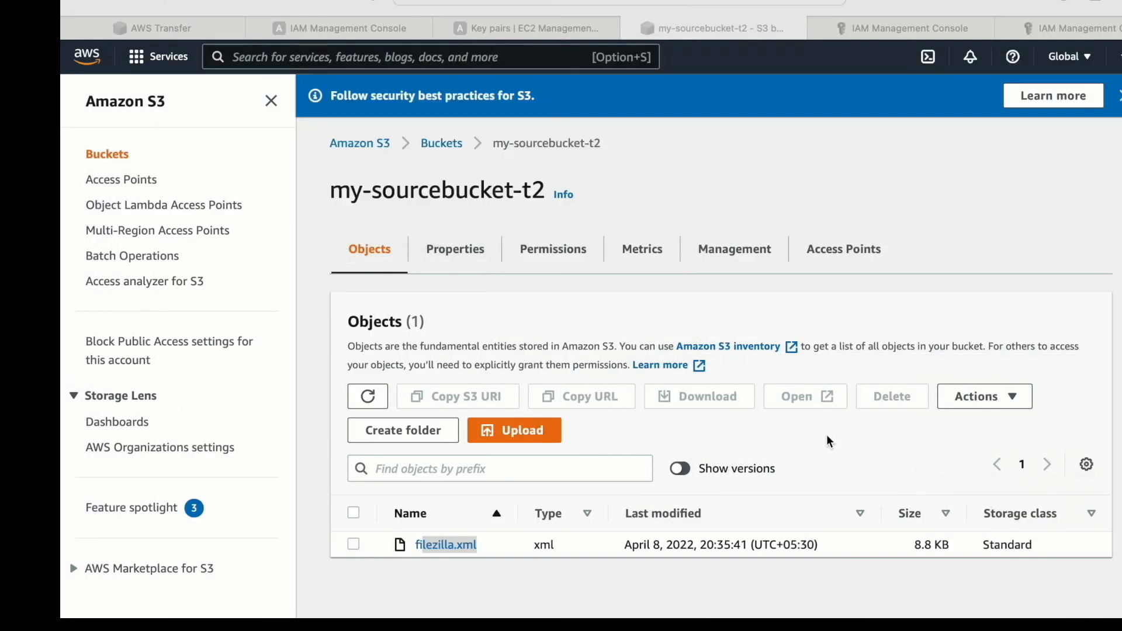
pyautogui.click(373, 399)
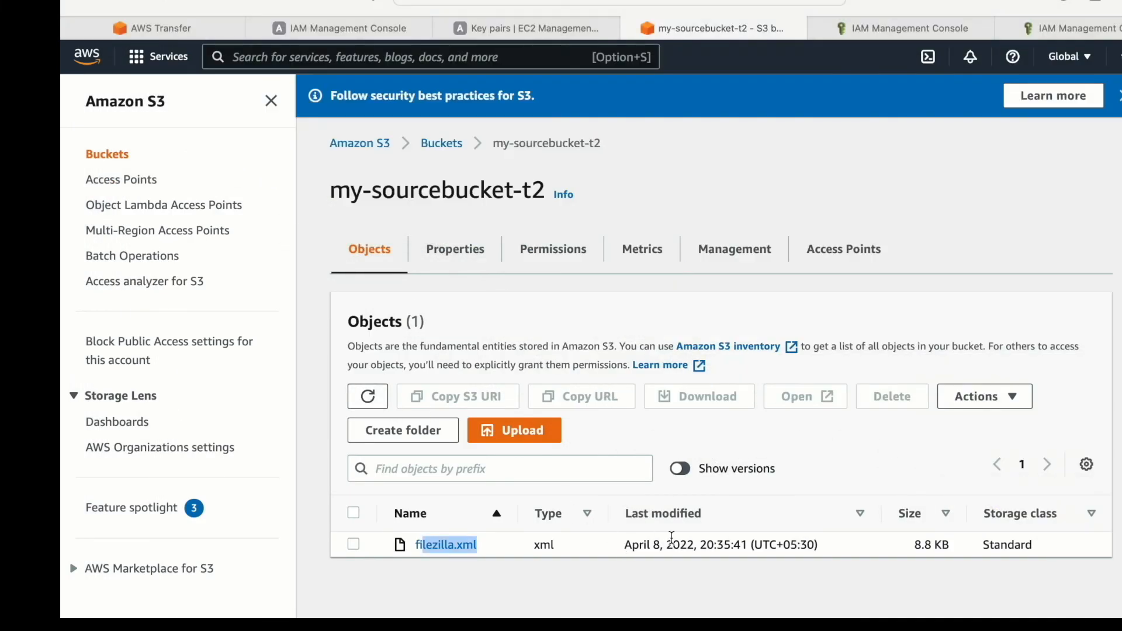
pyautogui.click(373, 399)
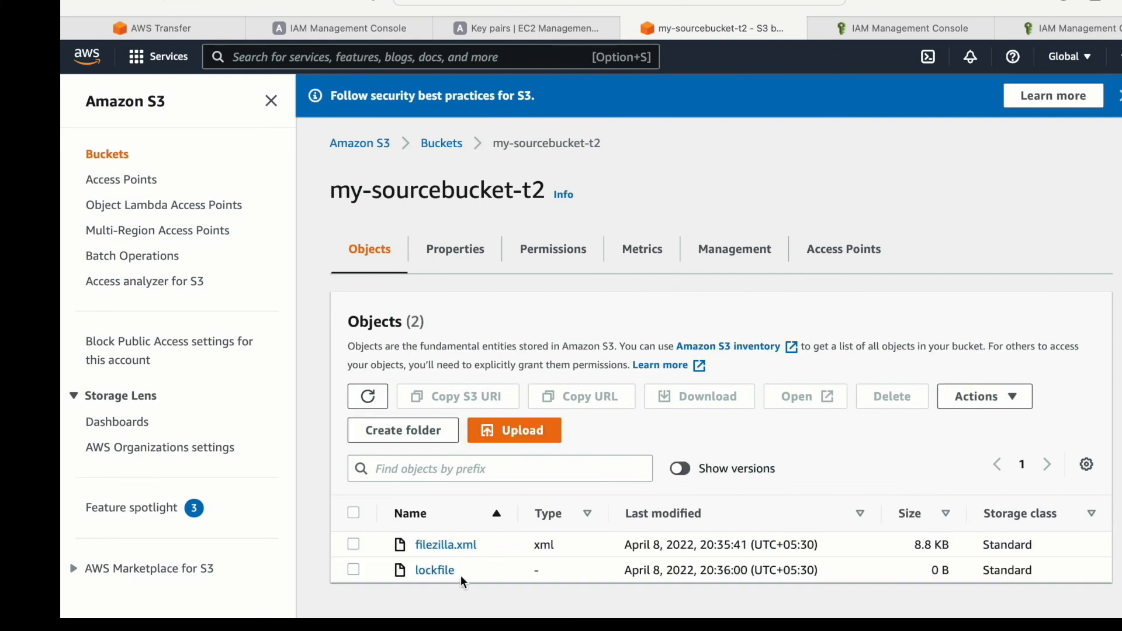
pyautogui.moveTo(470, 576); pyautogui.dragTo(529, 501)
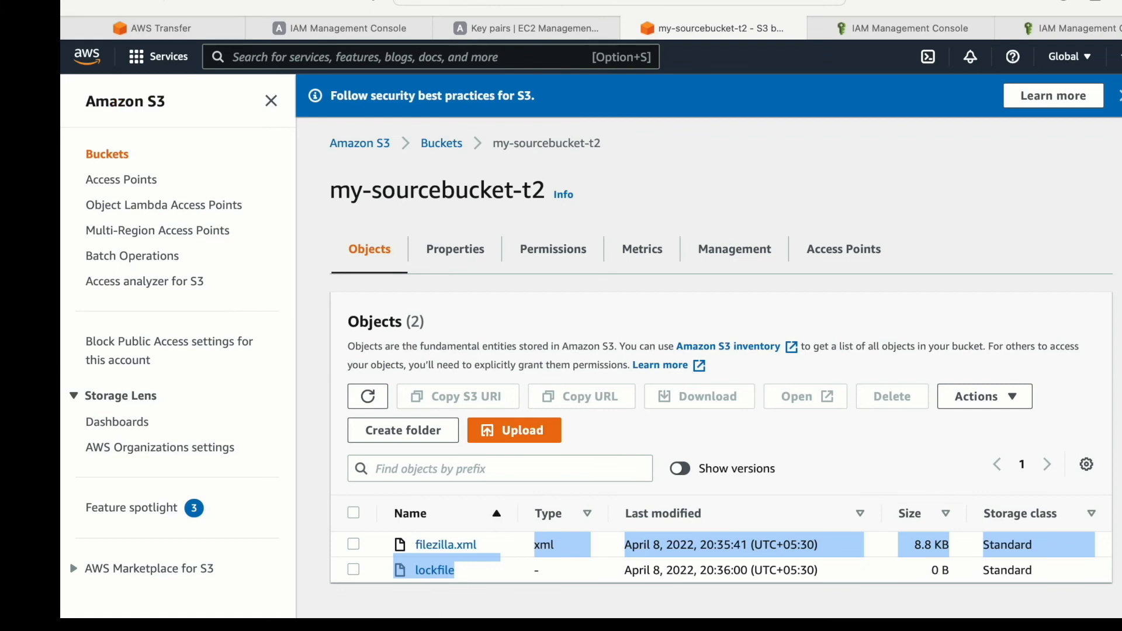
# - Review the sftp command template on line 32 of the Visual Studio Code file and return to Terminal
pyautogui.press('super+Tab')
pyautogui.click(738, 342)
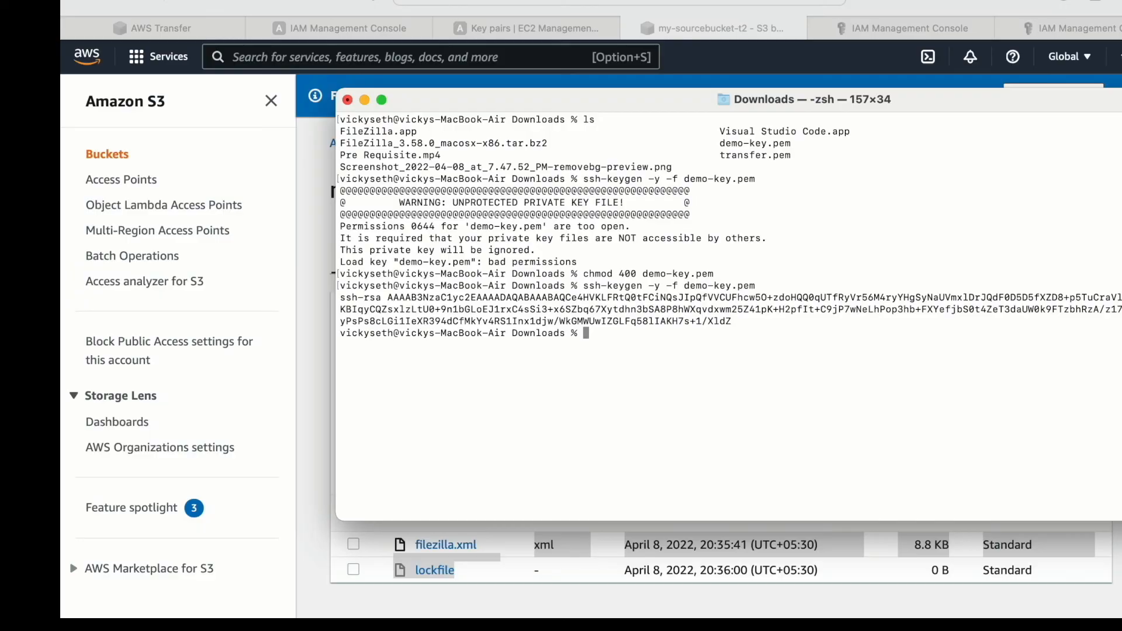
pyautogui.press('super+Tab')
pyautogui.click(109, 507)
pyautogui.moveTo(108, 507); pyautogui.dragTo(160, 506)
pyautogui.press('super+Tab')
# - Run sftp -i demo-key.pem as demo-user at the copied server endpoint, and answer yes to trust the host
pyautogui.write('sftp -i')
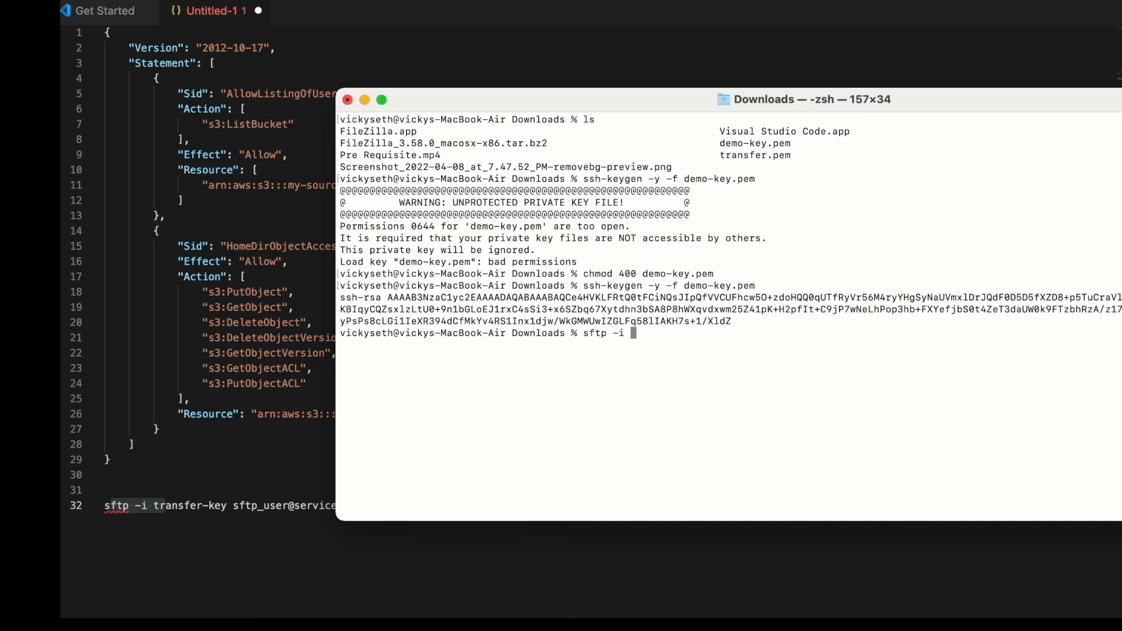
pyautogui.write('demo-key.pem demo-user@')
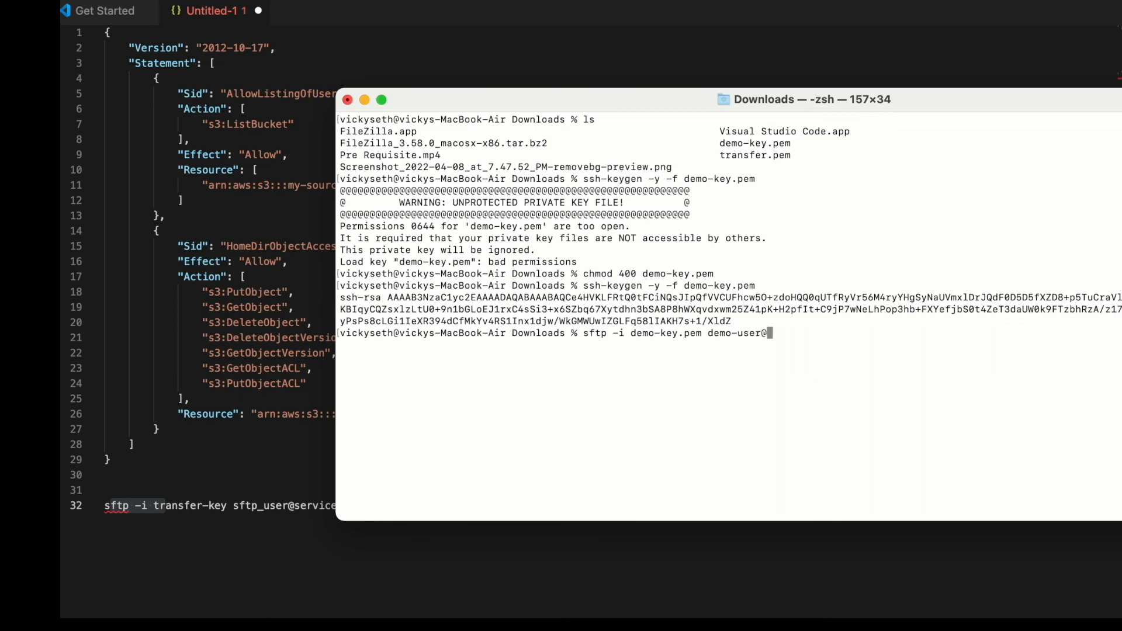
pyautogui.rightClick(834, 339)
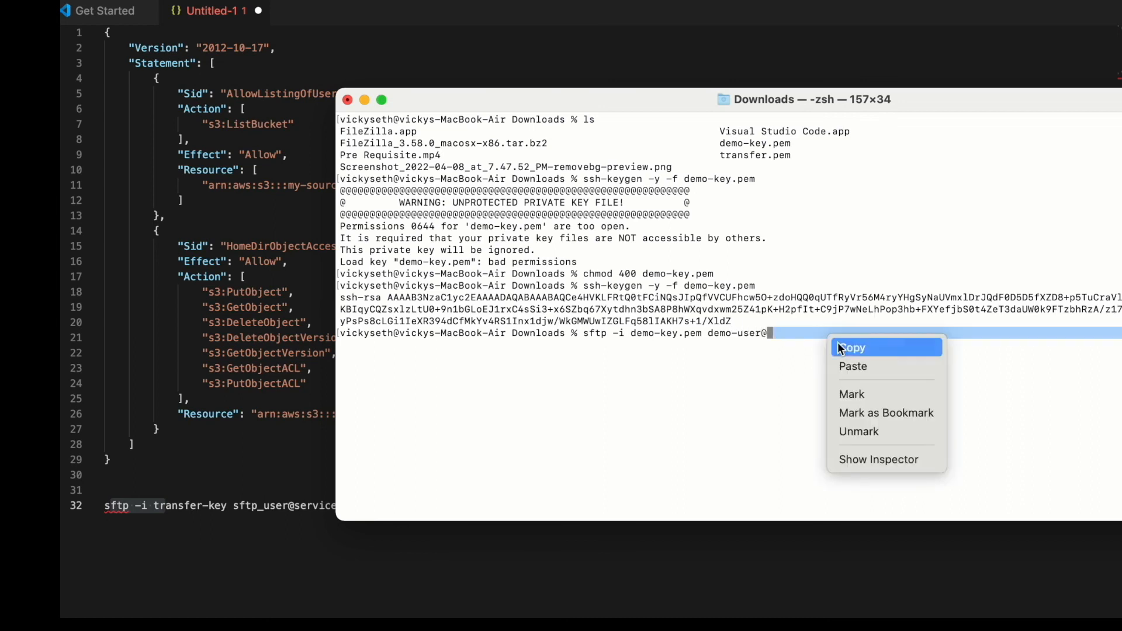
pyautogui.click(854, 370)
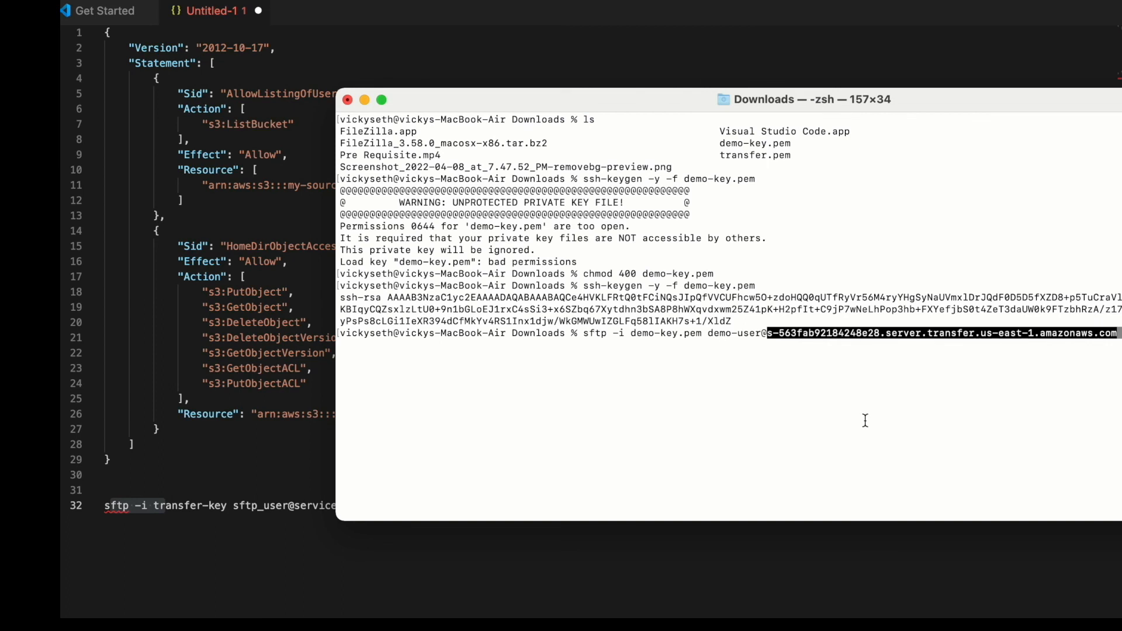
pyautogui.press('Return')
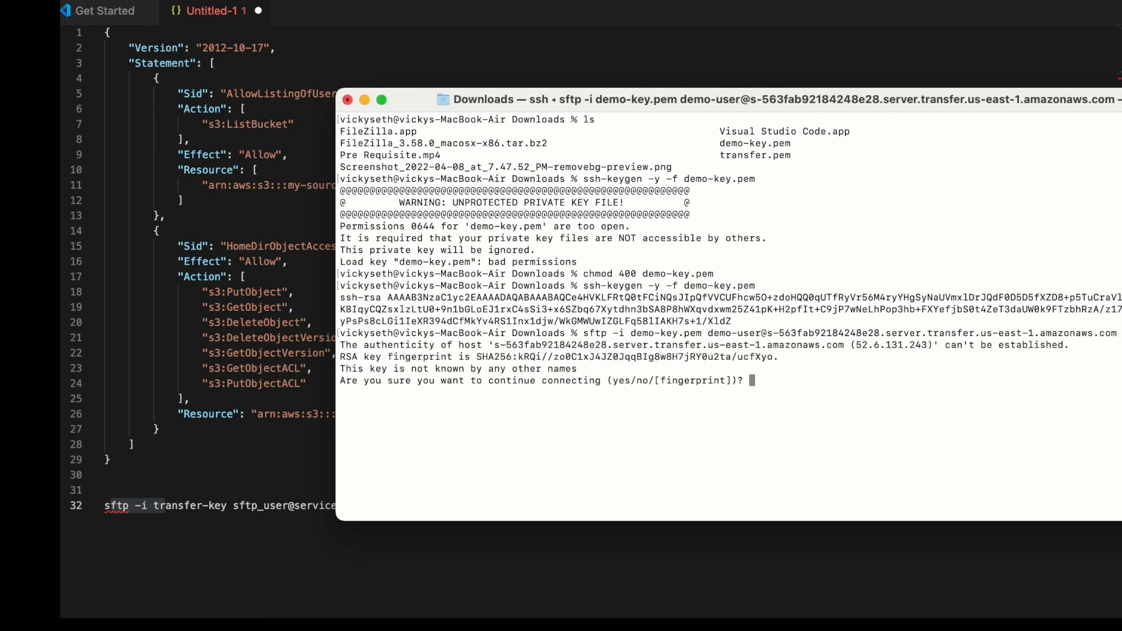
pyautogui.write('yes')
pyautogui.press('Return')
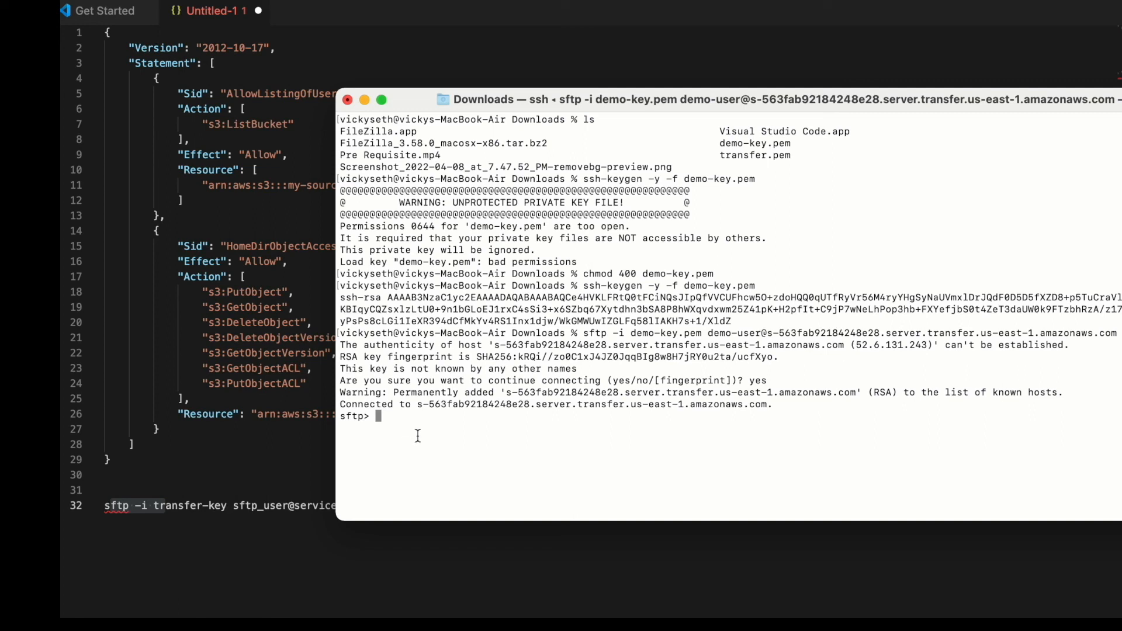
# - Print the remote working directory of the SFTP session with pwd and examine the path
pyautogui.write('pwd')
pyautogui.press('Return')
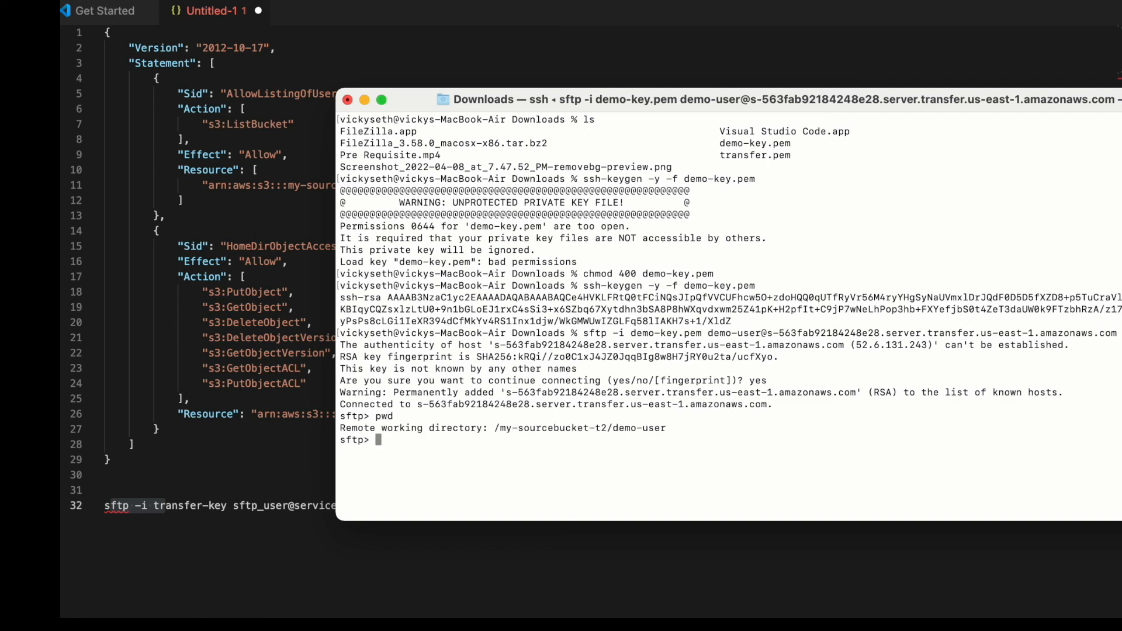
pyautogui.moveTo(494, 428); pyautogui.dragTo(677, 431)
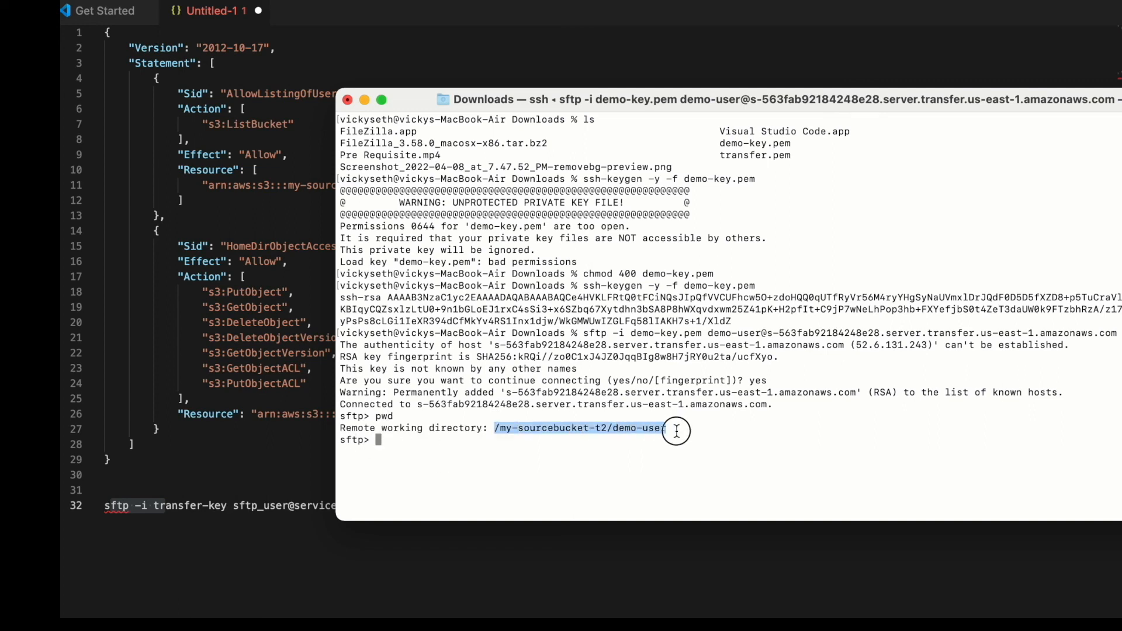
# - Create a remote directory named demo-file with mkdir in the SFTP session
pyautogui.click(479, 446)
pyautogui.write('mkdir ')
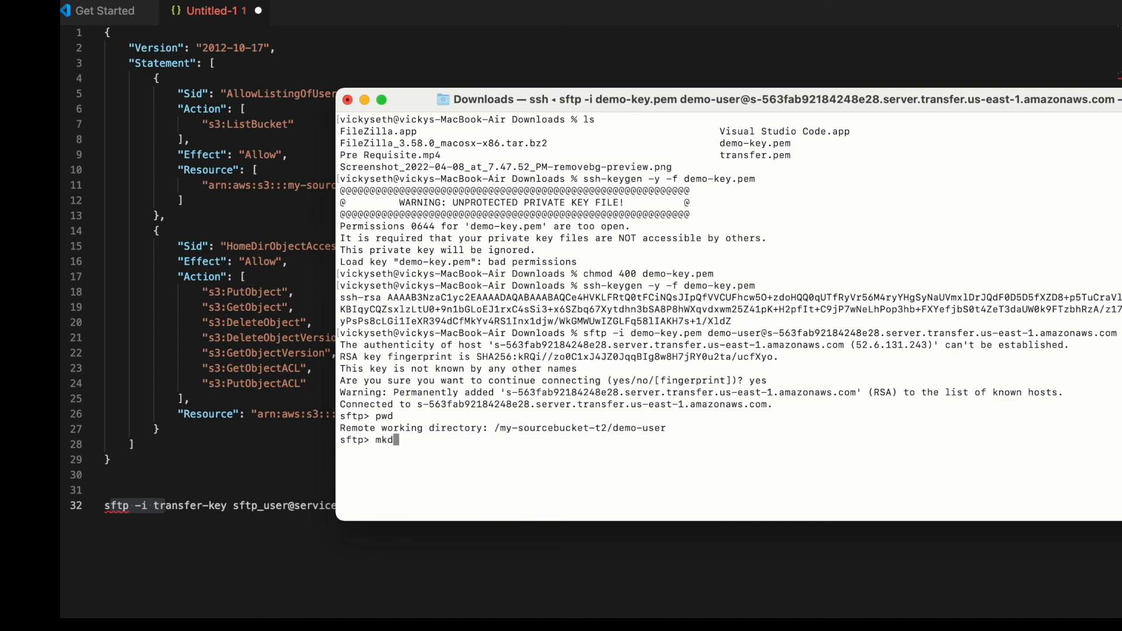
pyautogui.write('demo-user')
pyautogui.press('BackSpace')
pyautogui.press('BackSpace')
pyautogui.press('BackSpace')
pyautogui.press('BackSpace')
pyautogui.write('file')
pyautogui.press('Return')
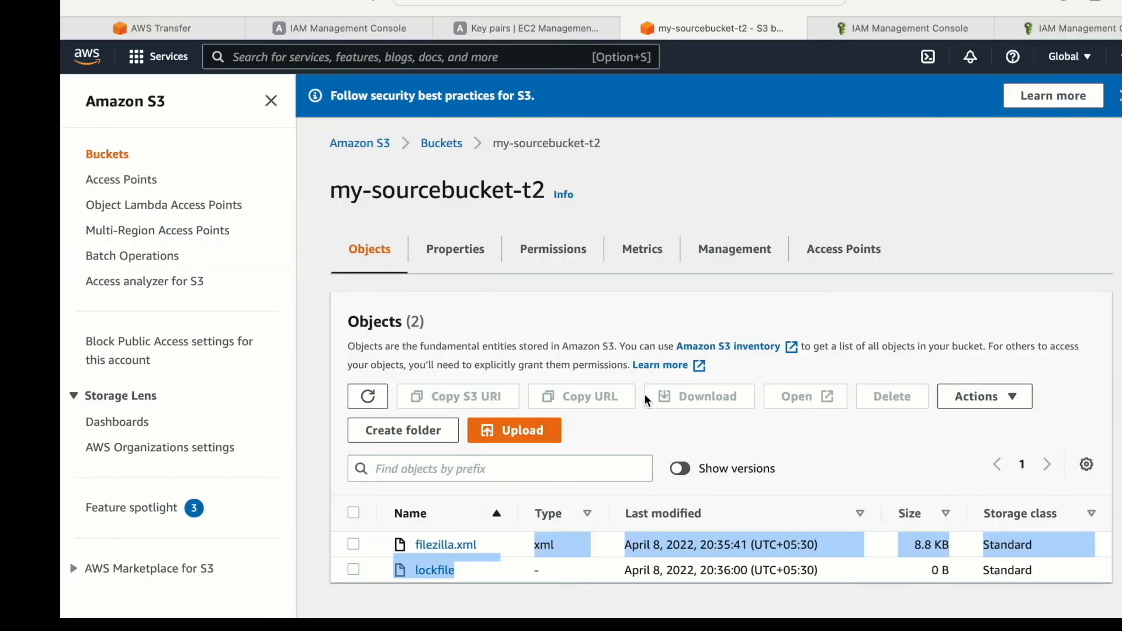
# - Refresh the my-sourcebucket-t2 objects in the S3 console to check for the new directory, and minimise the Terminal window
pyautogui.click(365, 395)
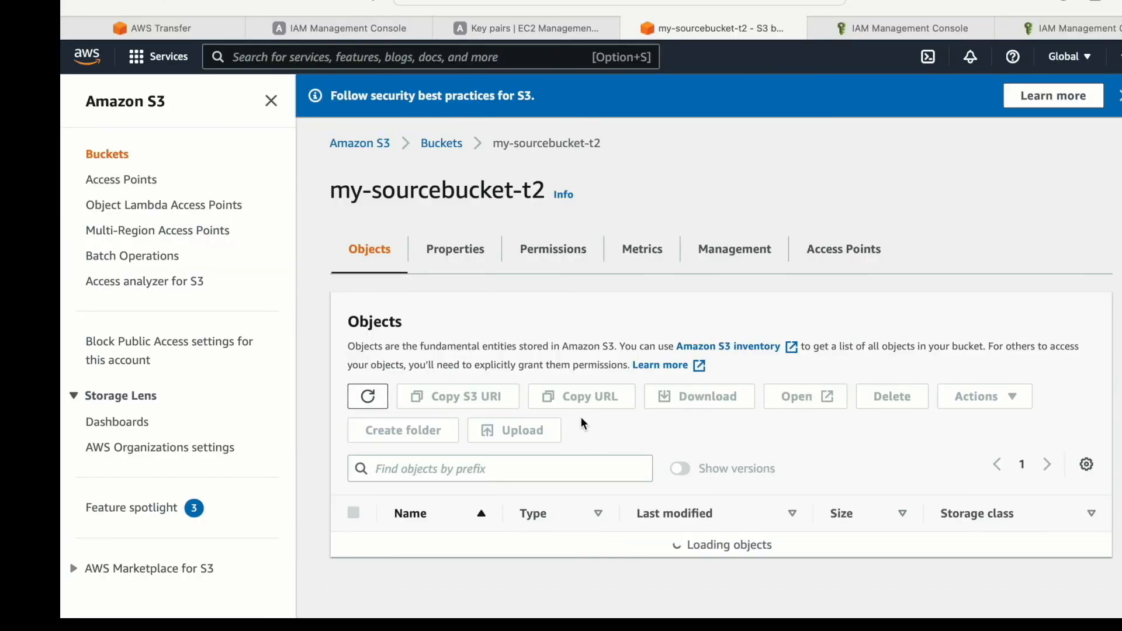
pyautogui.scroll(-1, 618, 511)
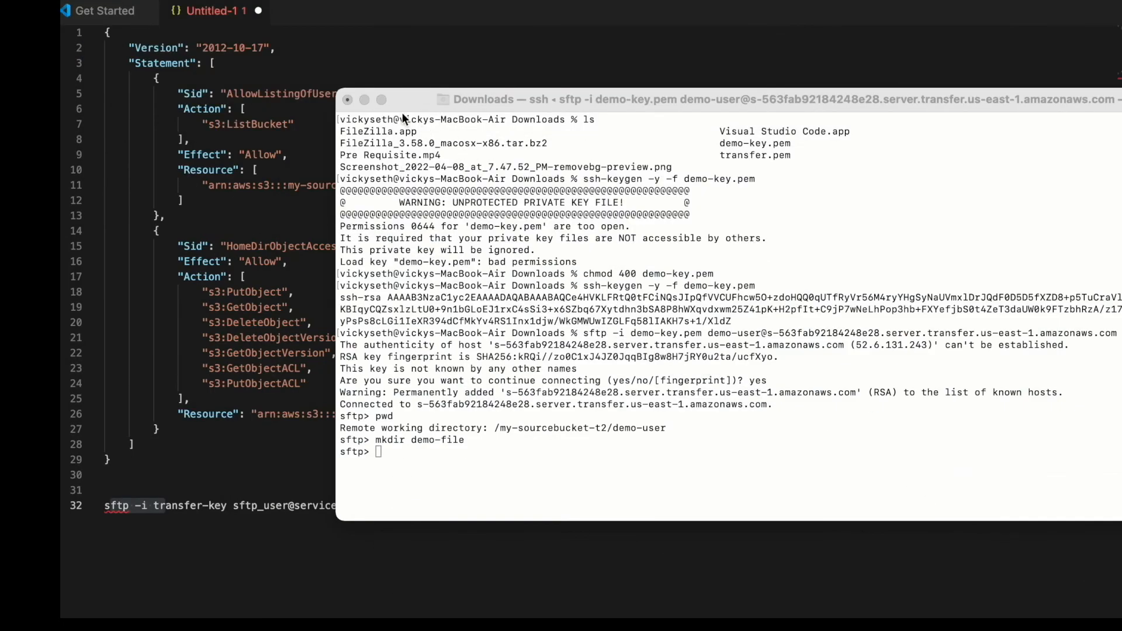
pyautogui.click(364, 100)
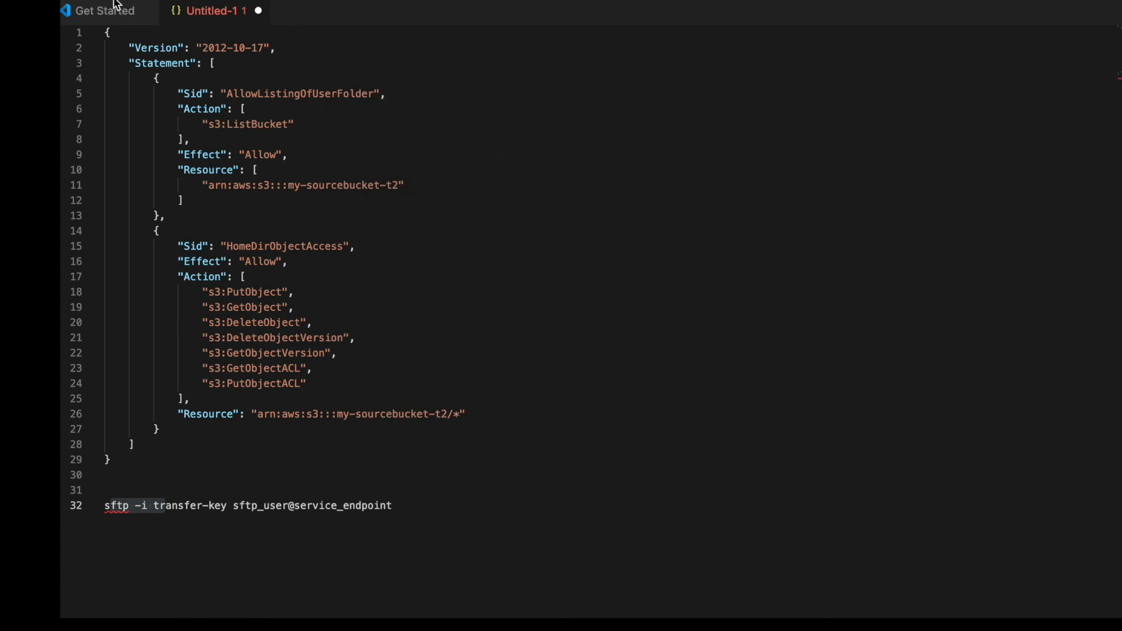